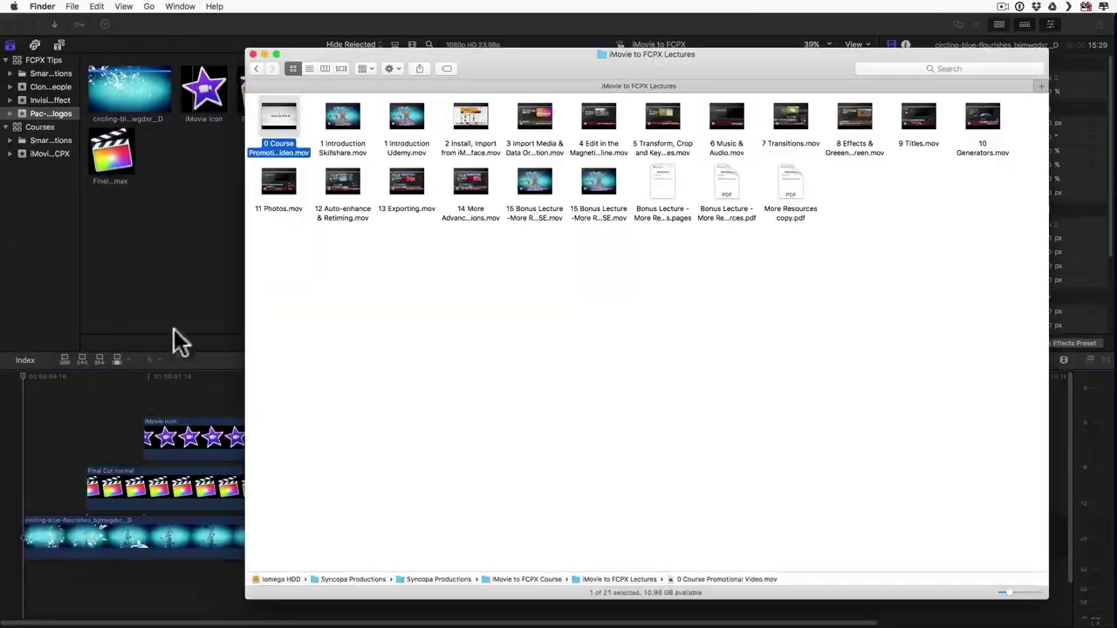
# - Bring Final Cut Pro forward and play the intro's clapper-chases-star logo animation
pyautogui.click(173, 329)
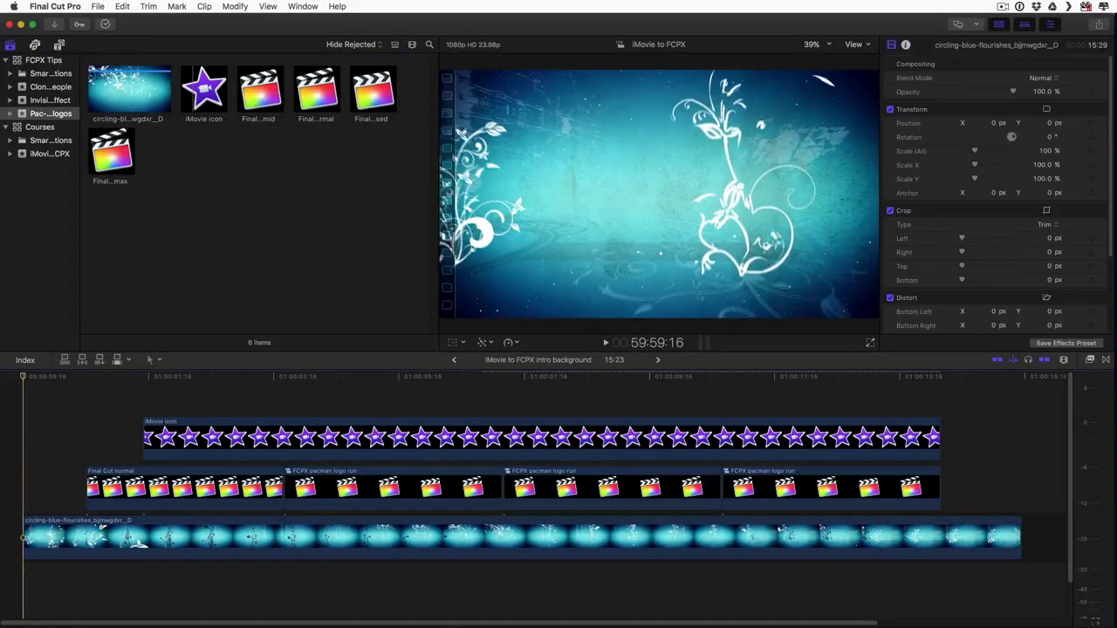
pyautogui.press('space')
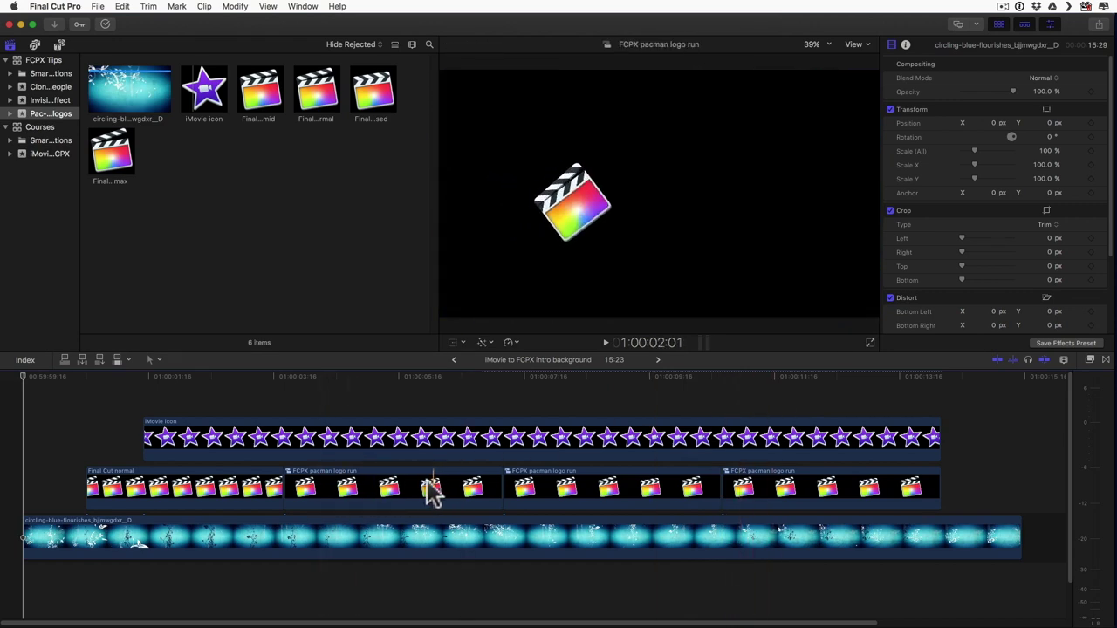
pyautogui.click(349, 494)
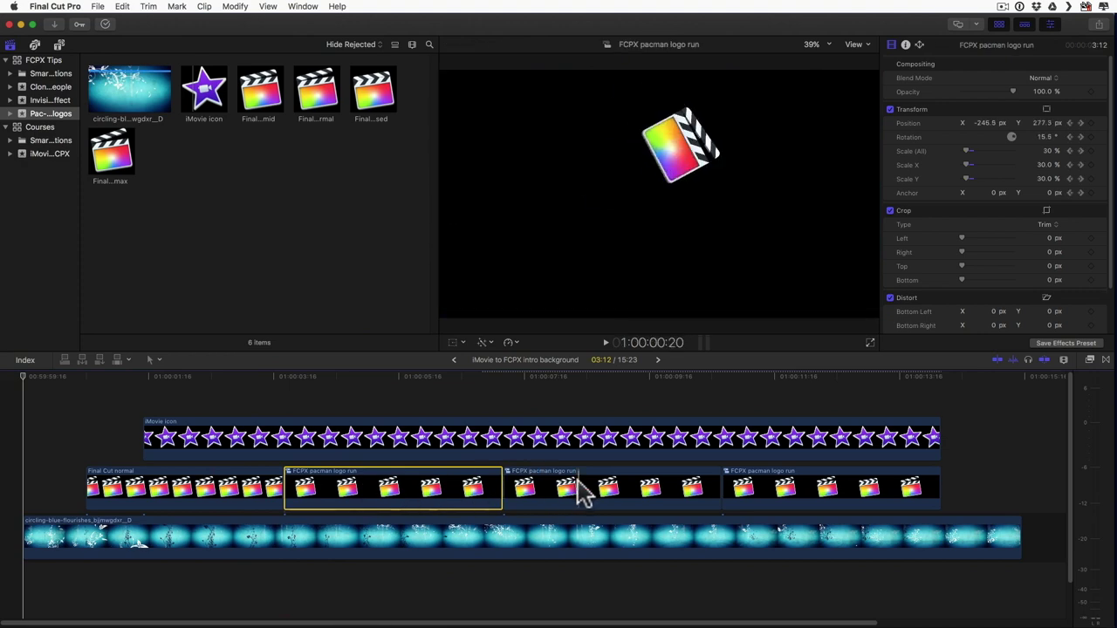
pyautogui.click(583, 494)
pyautogui.click(789, 493)
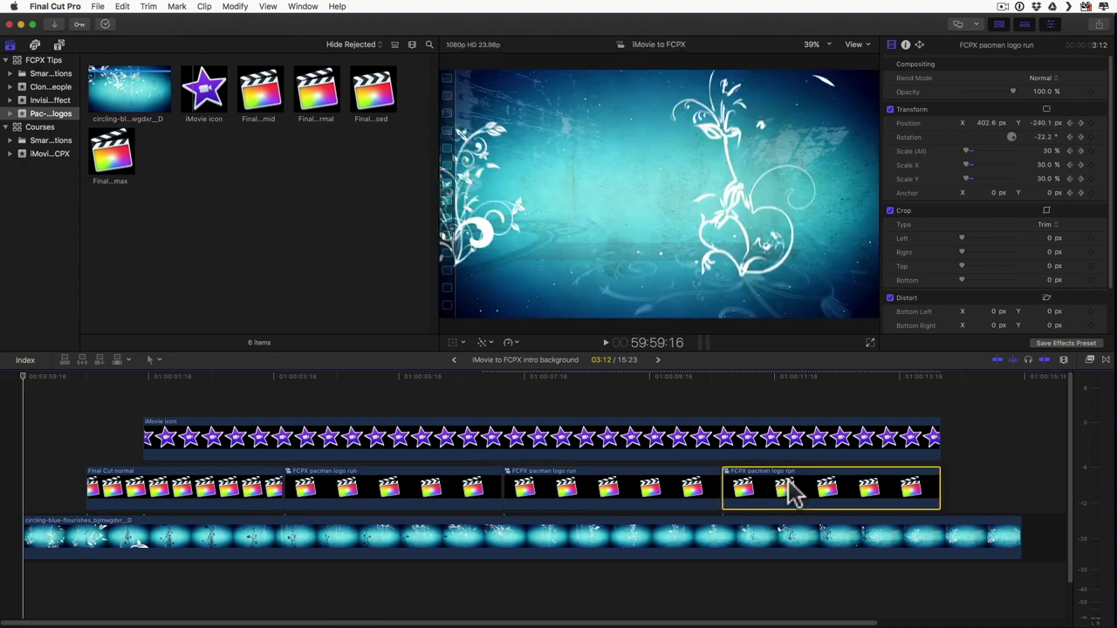
pyautogui.click(459, 494)
pyautogui.rightClick(458, 486)
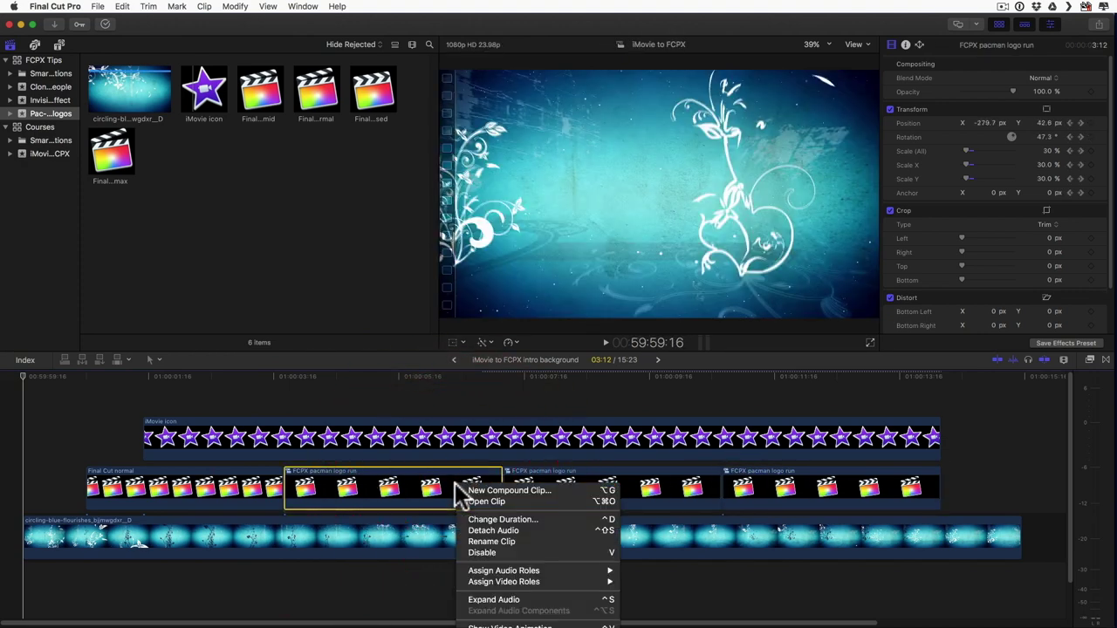
pyautogui.click(514, 625)
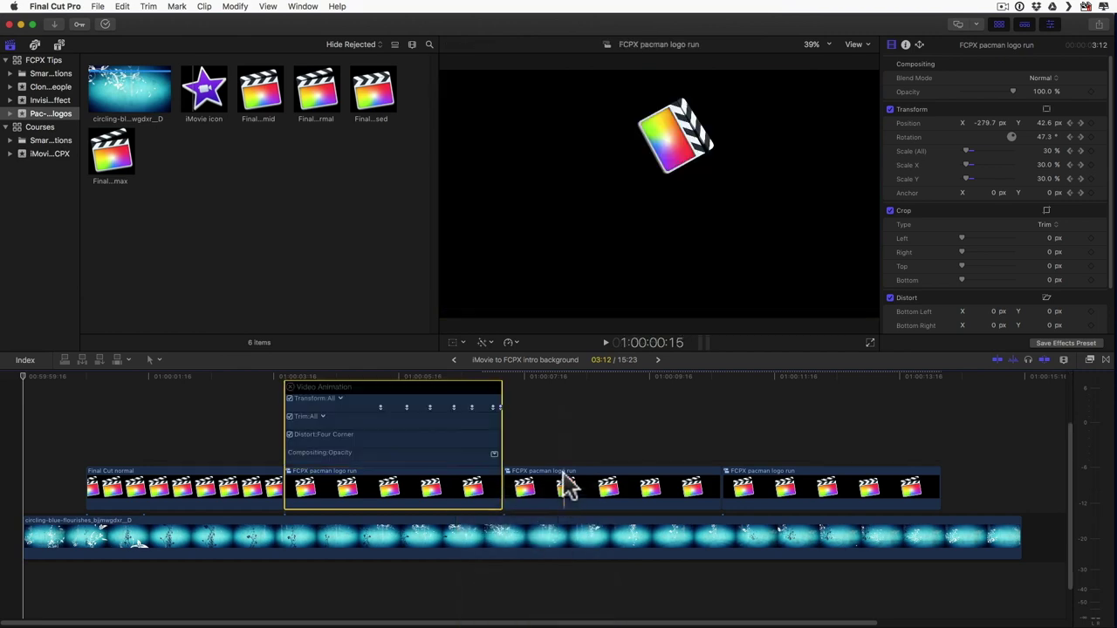
pyautogui.click(565, 486)
pyautogui.rightClick(564, 481)
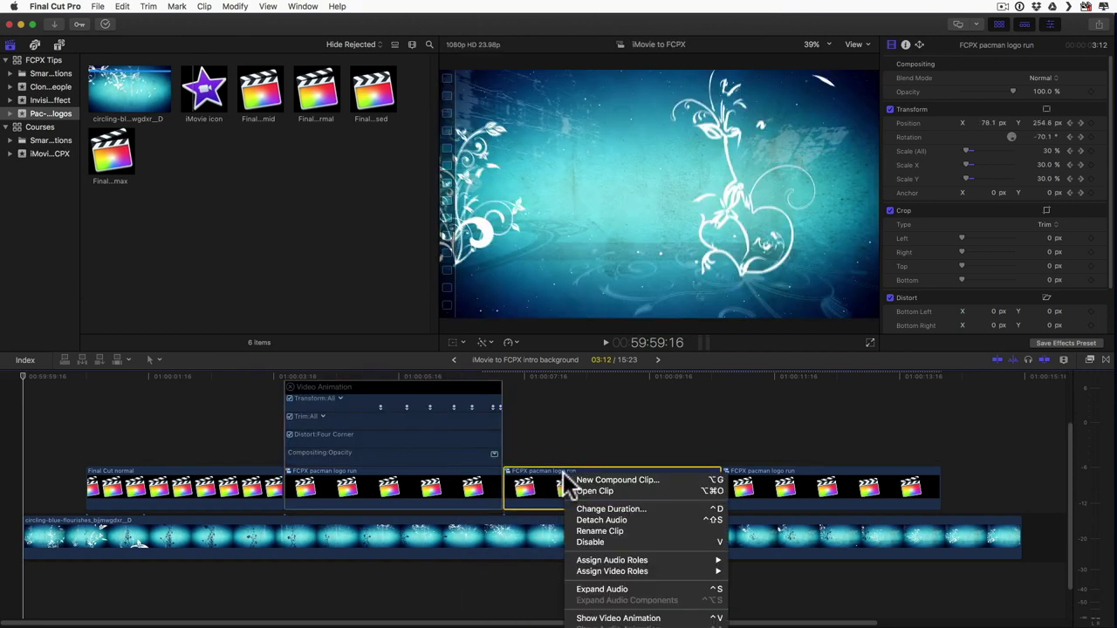
pyautogui.click(594, 619)
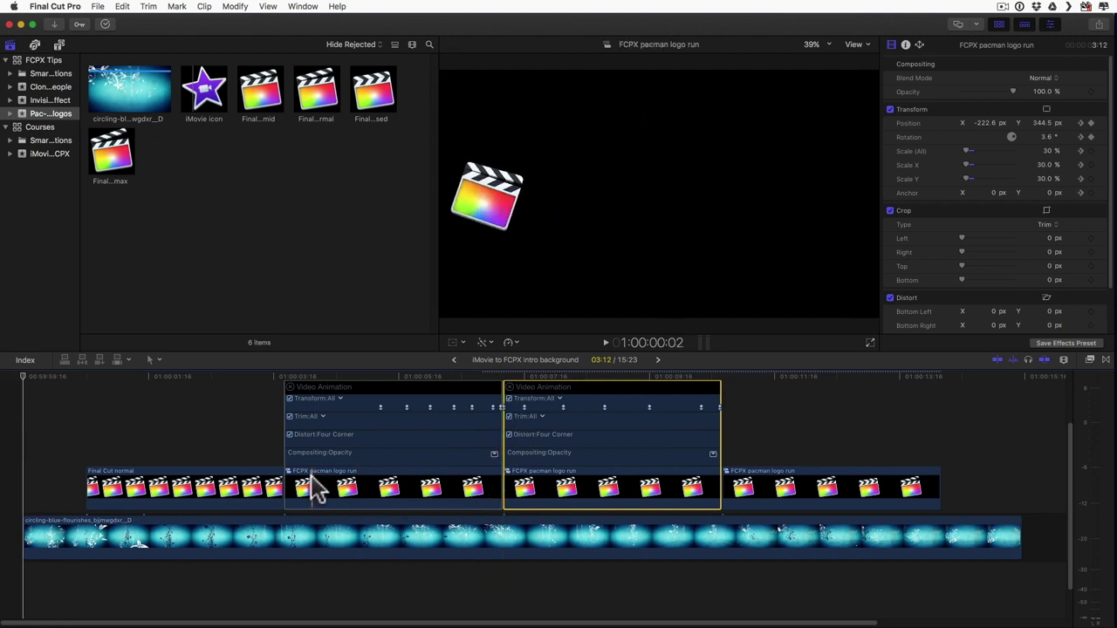
pyautogui.click(510, 386)
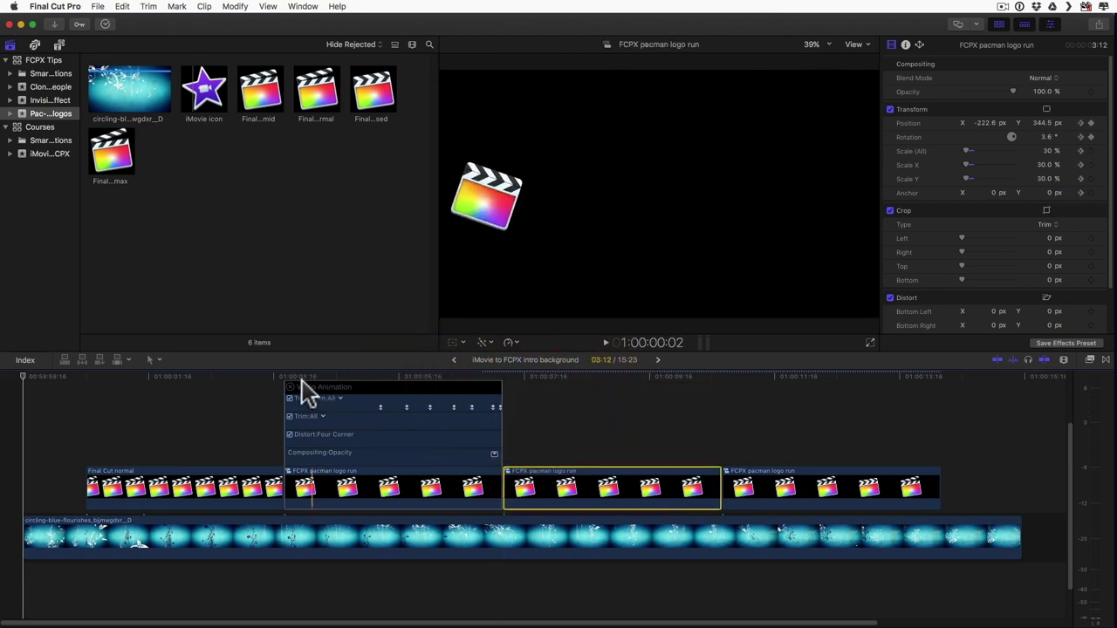
pyautogui.click(290, 388)
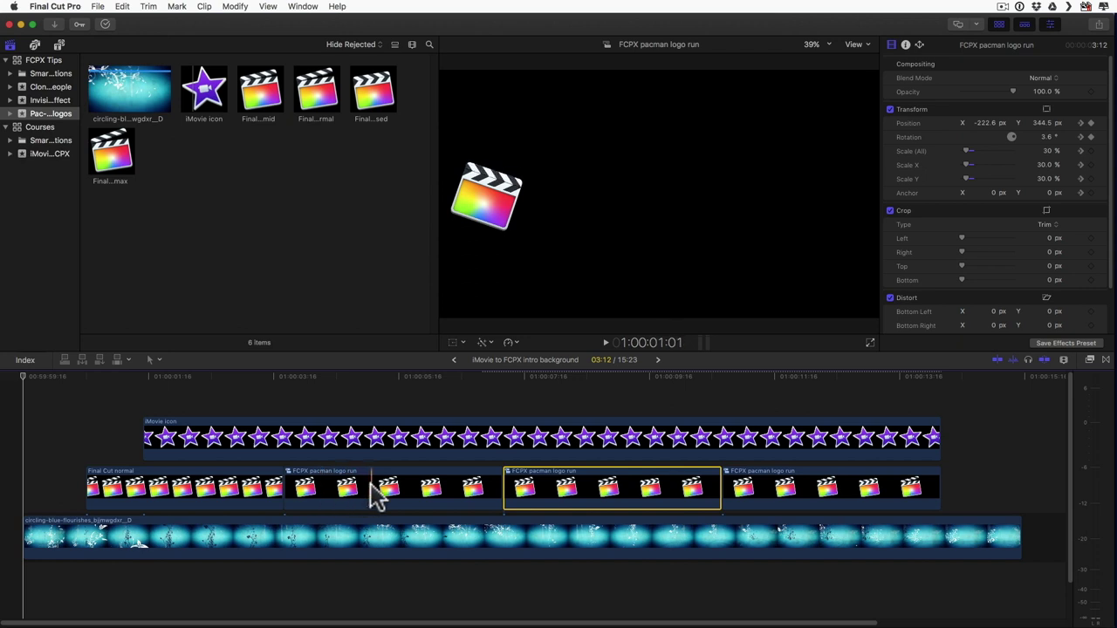
# - In Pixelmator, hide and re-show the clapper arm layer and the Final Cut closed body layer
pyautogui.press('super+Tab')
pyautogui.press('super+Tab')
pyautogui.press('super+Tab')
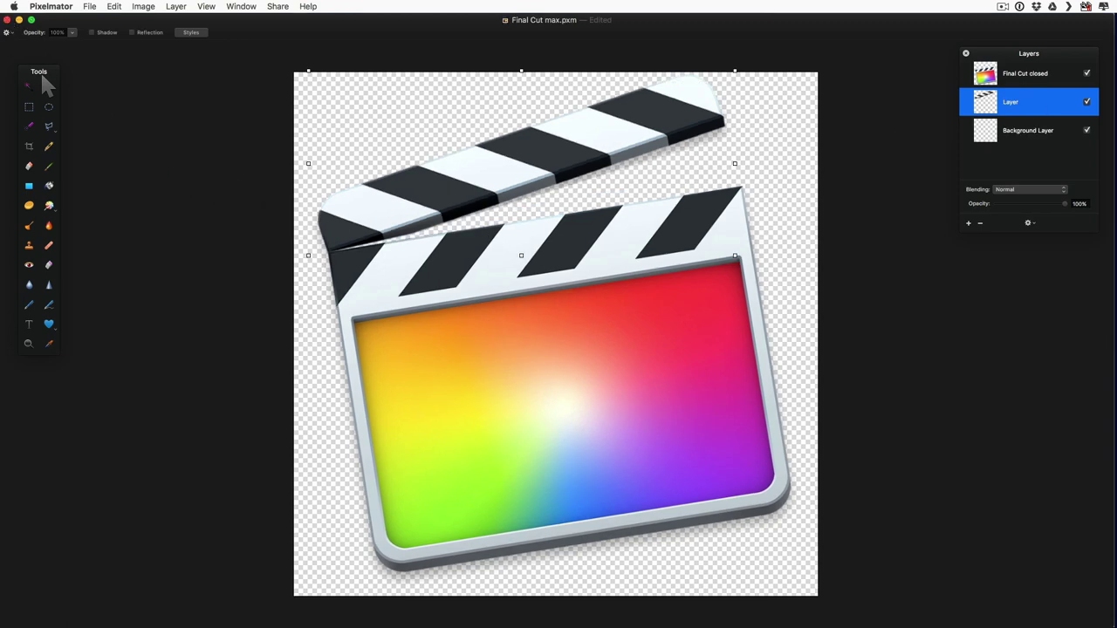
pyautogui.click(1088, 102)
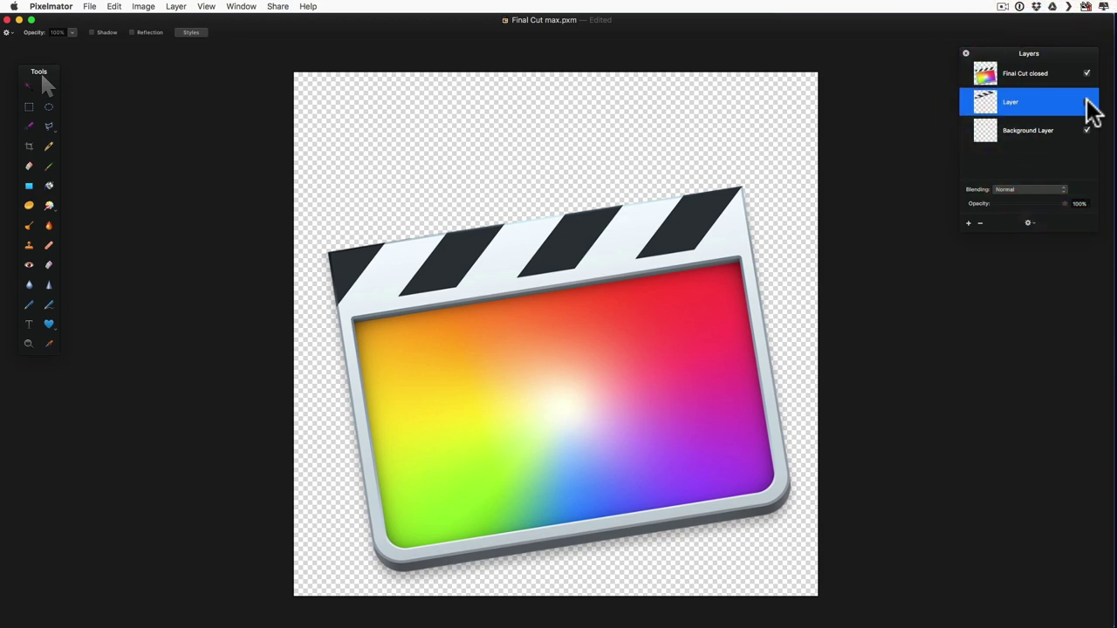
pyautogui.click(1087, 103)
pyautogui.click(1087, 74)
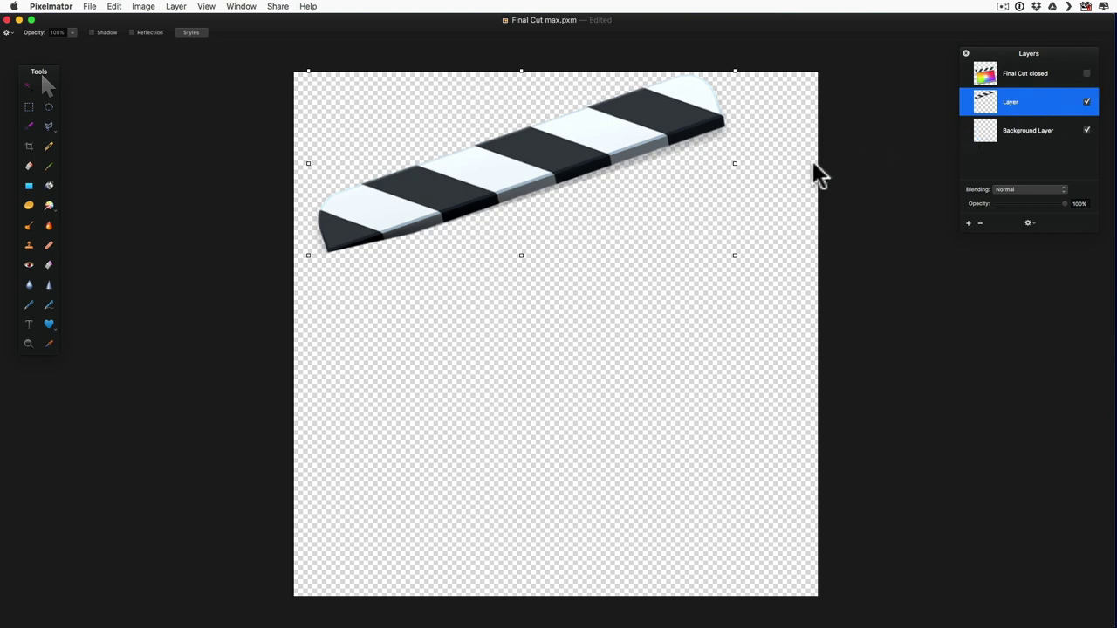
pyautogui.click(1087, 74)
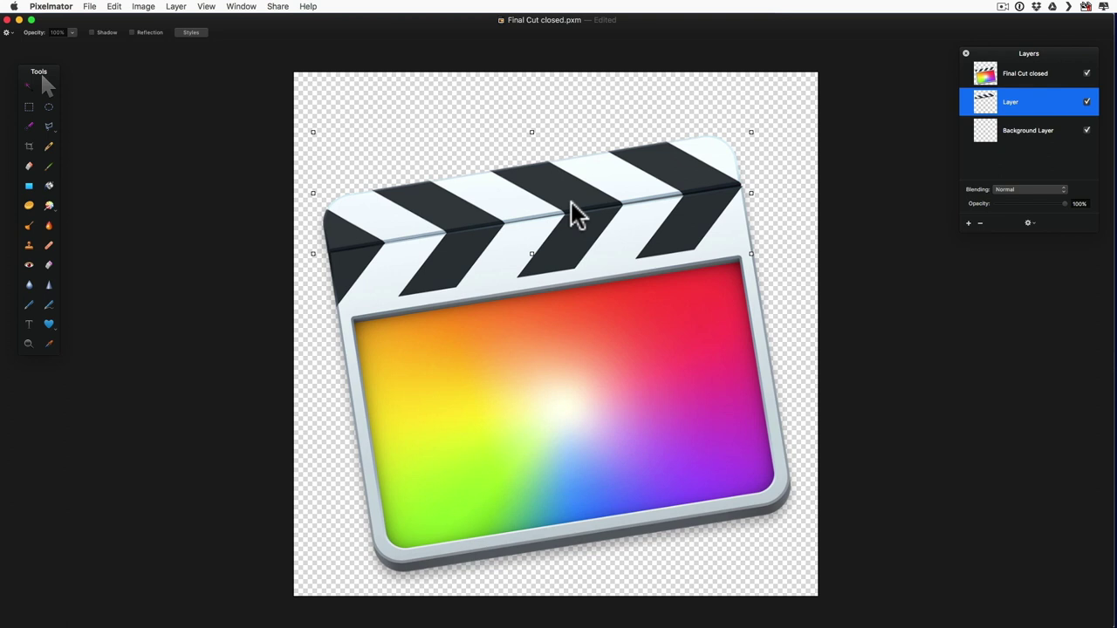
# - Close the Pixelmator image, look over the From iMovie to FCPX folder, and return to Final Cut Pro
pyautogui.click(7, 20)
pyautogui.press('super+Tab')
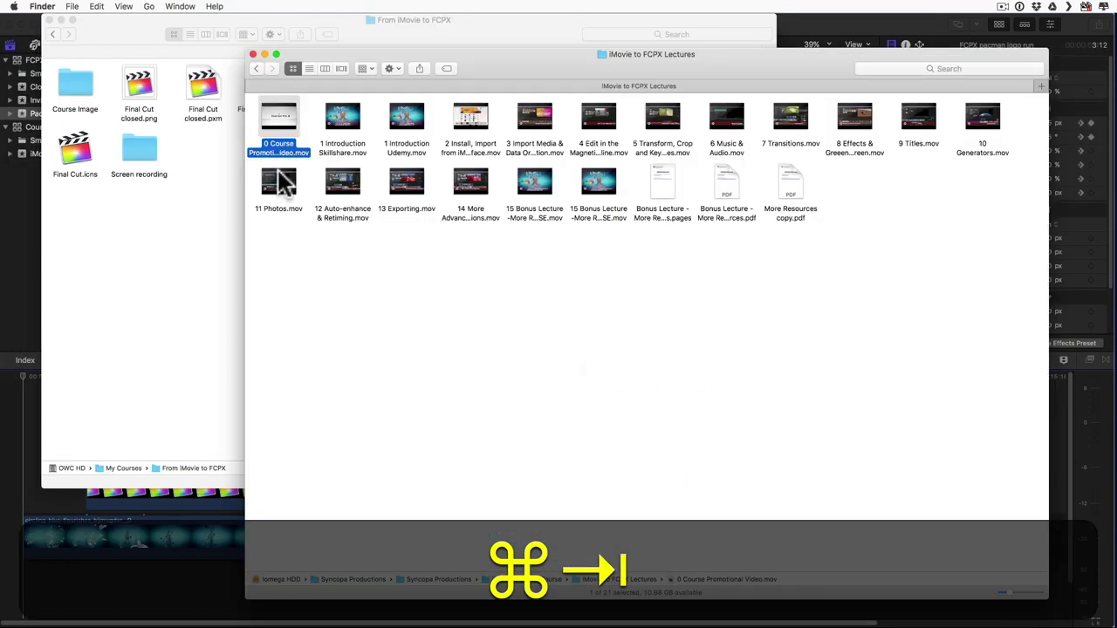
pyautogui.click(133, 298)
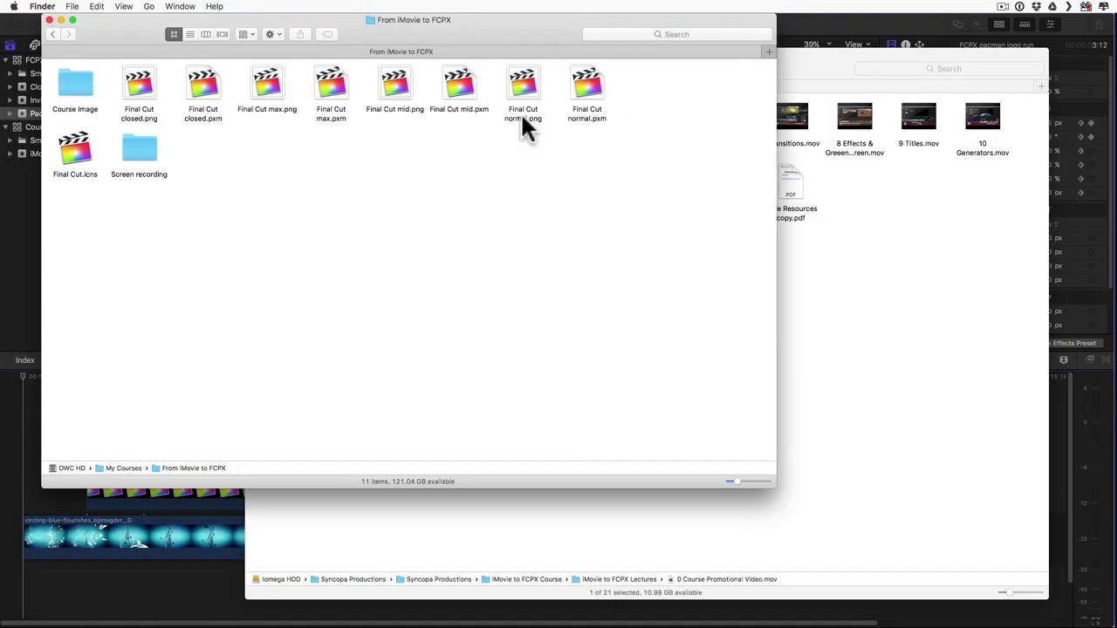
pyautogui.click(7, 273)
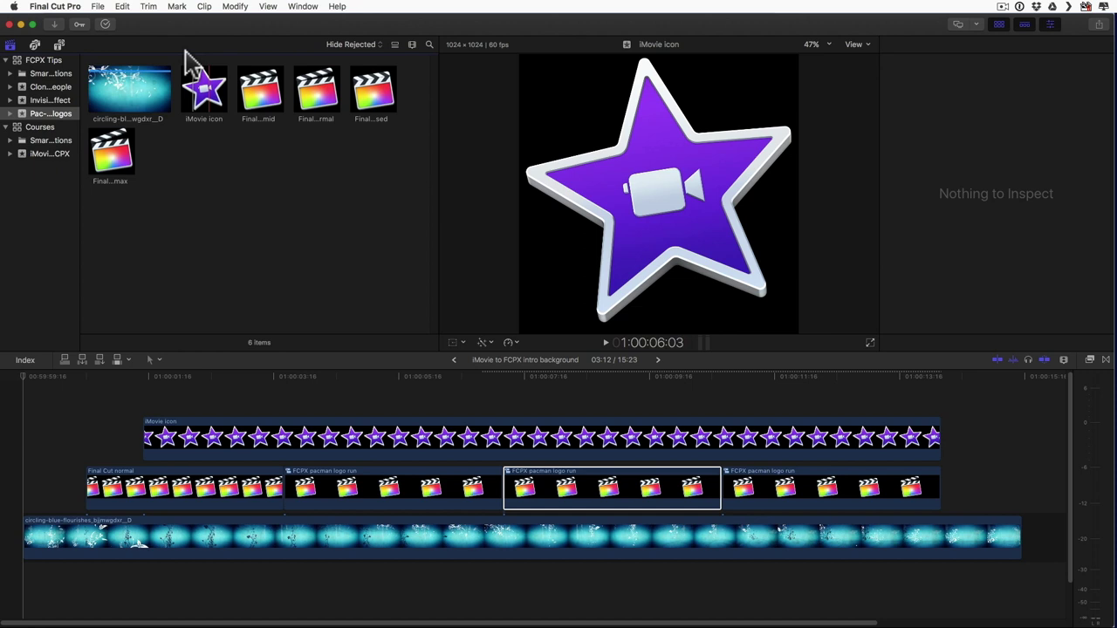
# - Create project 'FCPX animated logo' with custom 1080p HD, 1920x1080, 30p settings
pyautogui.click(99, 7)
pyautogui.moveTo(109, 19)
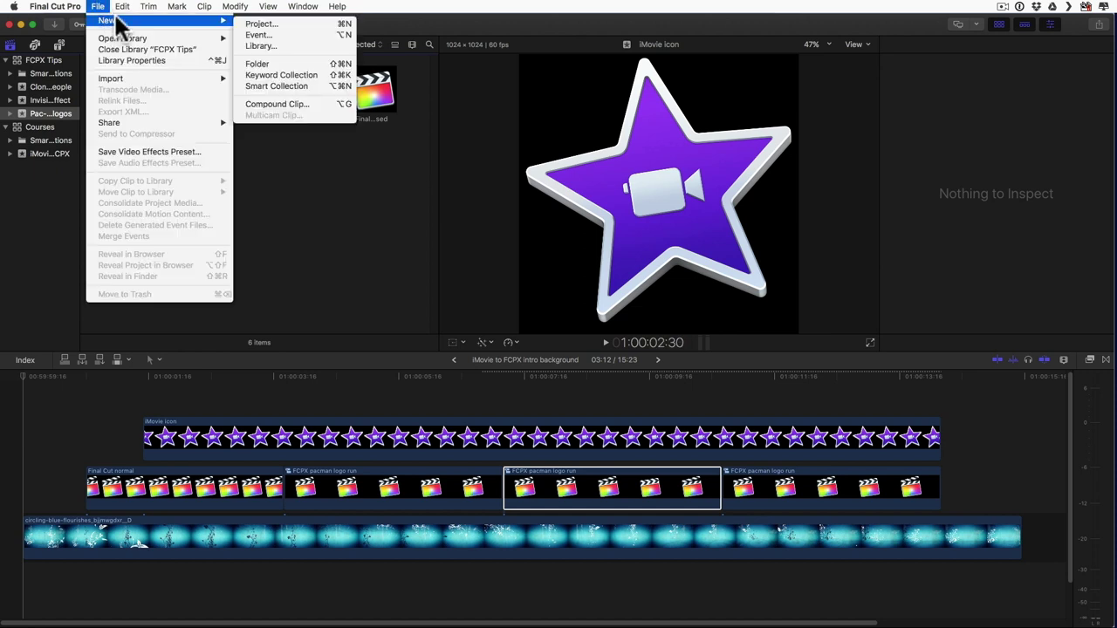
pyautogui.click(270, 24)
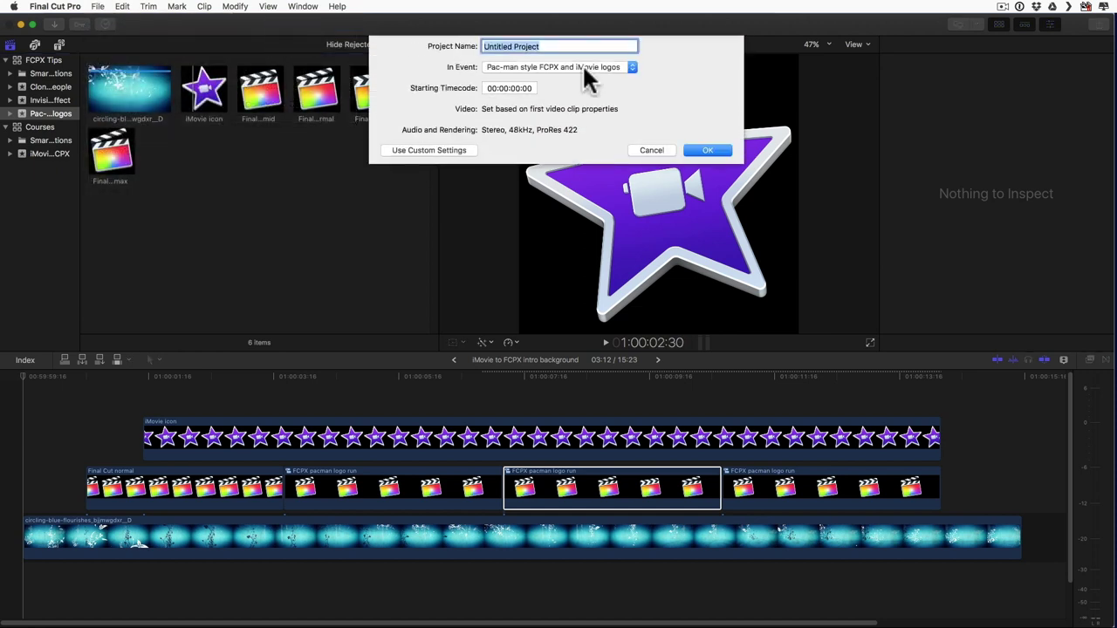
pyautogui.write('FCPX anu')
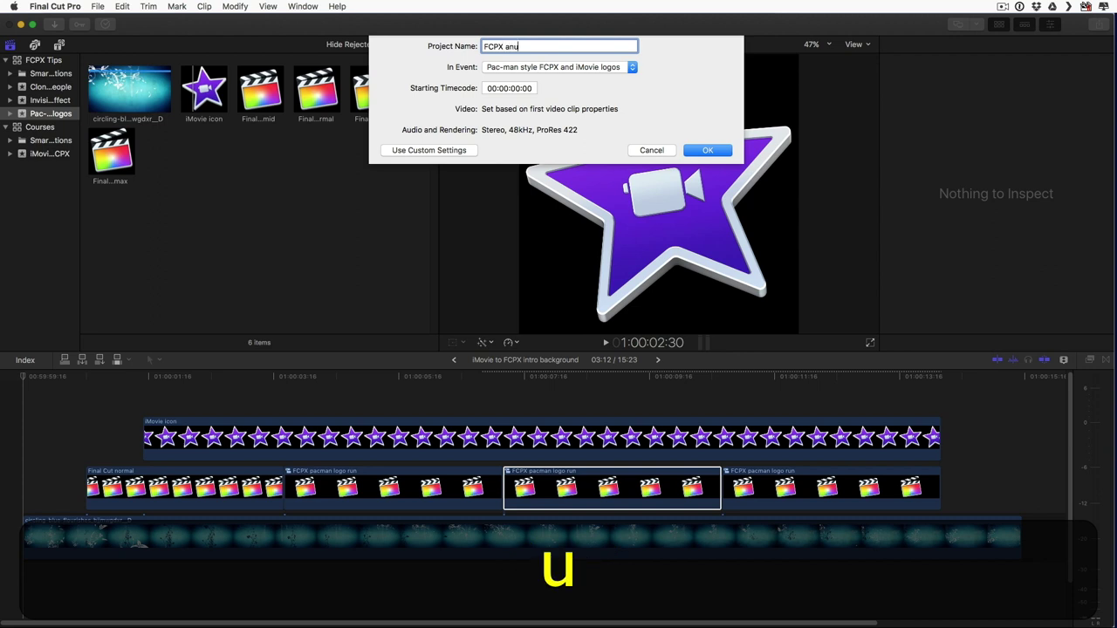
pyautogui.press('BackSpace')
pyautogui.write('imated logo')
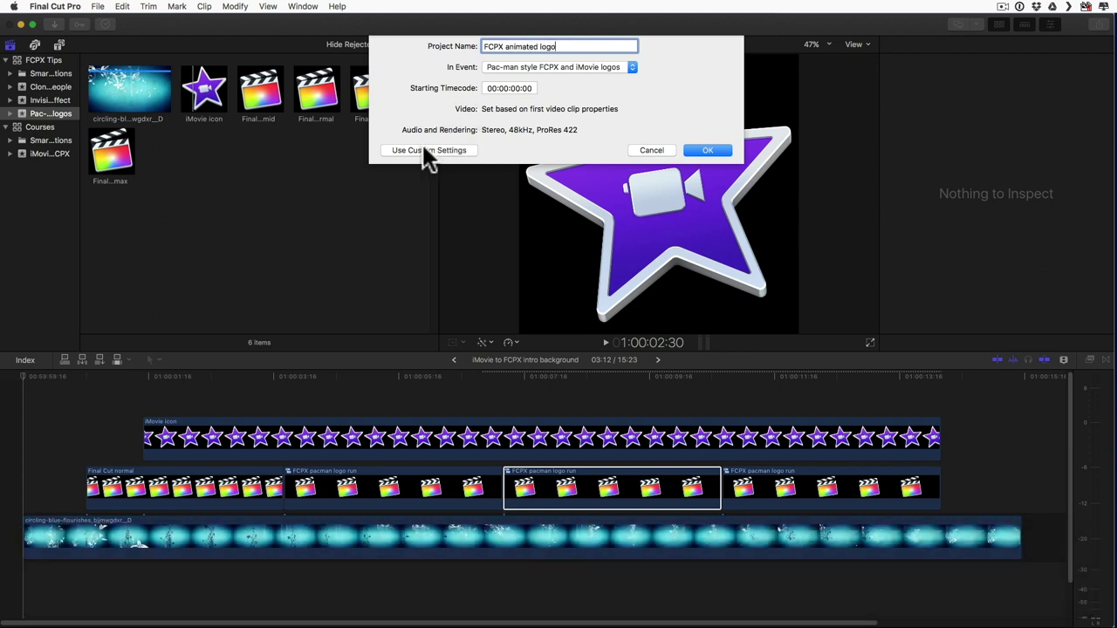
pyautogui.click(428, 153)
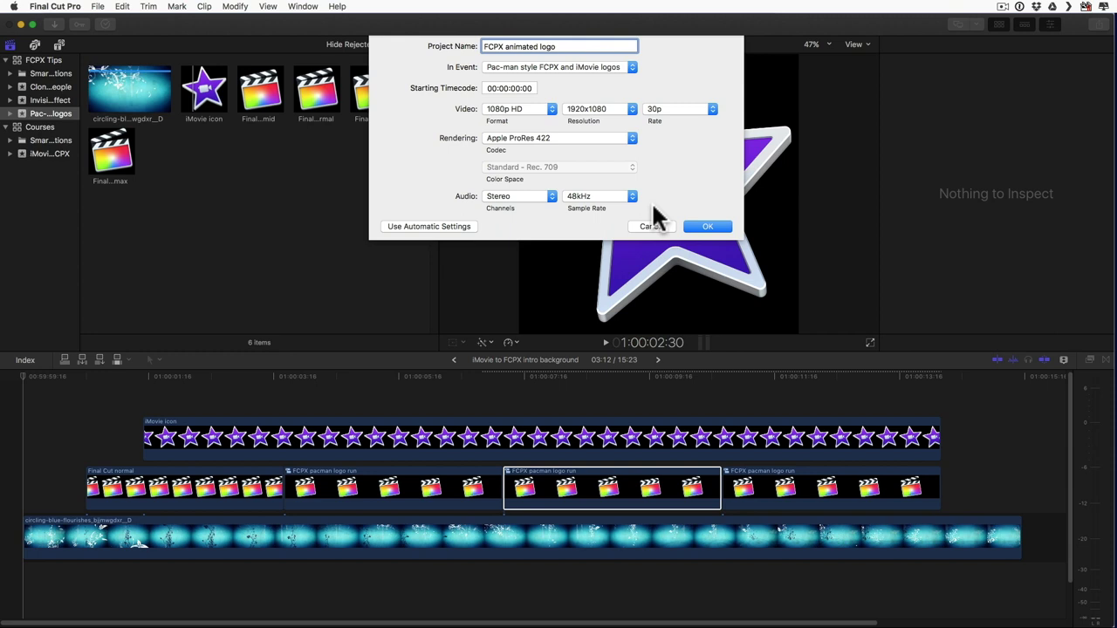
pyautogui.click(709, 227)
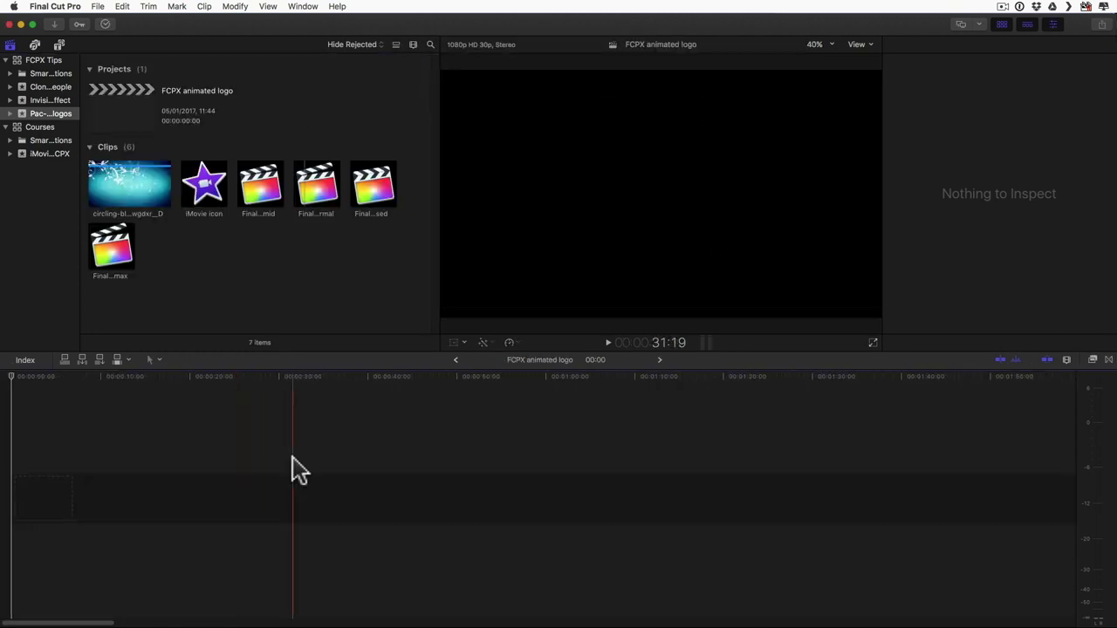
# - Append the Final Cut normal, max, normal, mid and closed clips end to end
pyautogui.click(25, 466)
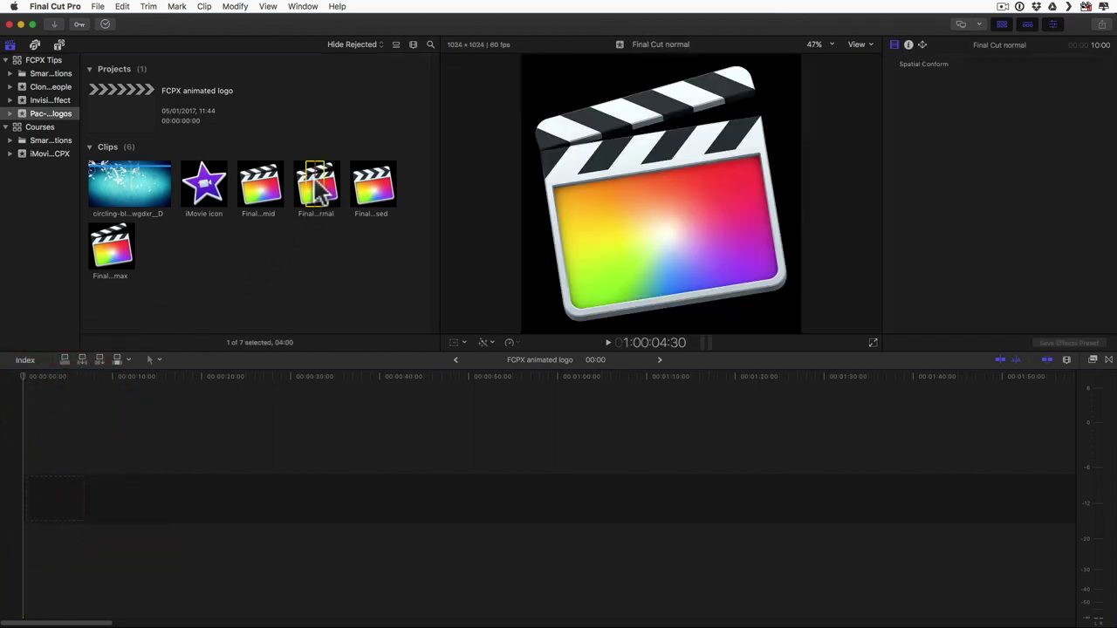
pyautogui.press('e')
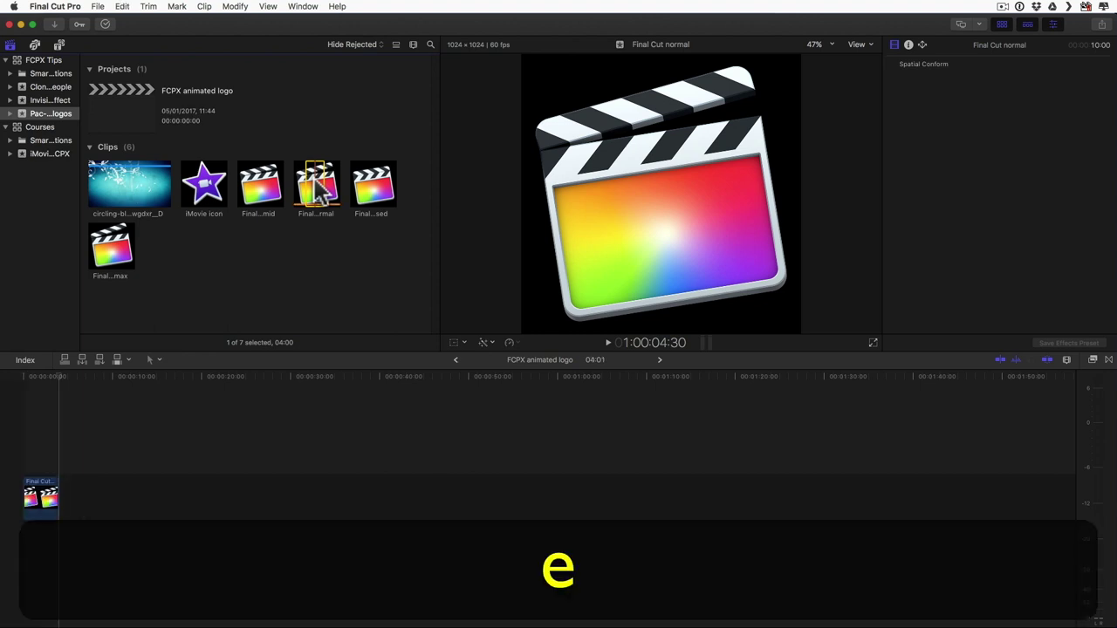
pyautogui.click(112, 258)
pyautogui.press('e')
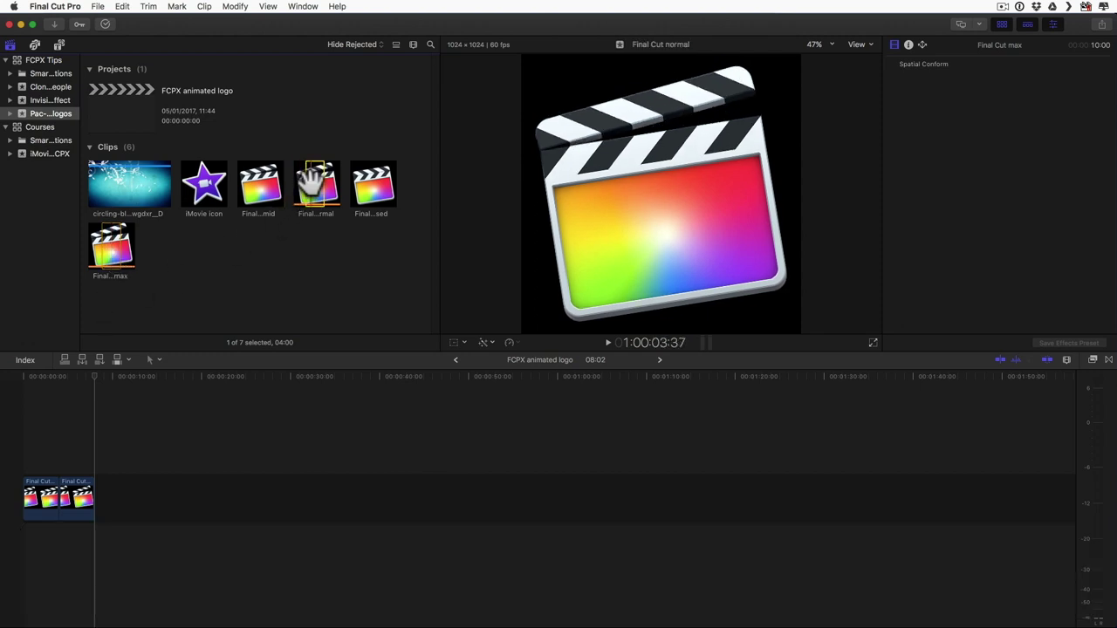
pyautogui.click(313, 183)
pyautogui.press('e')
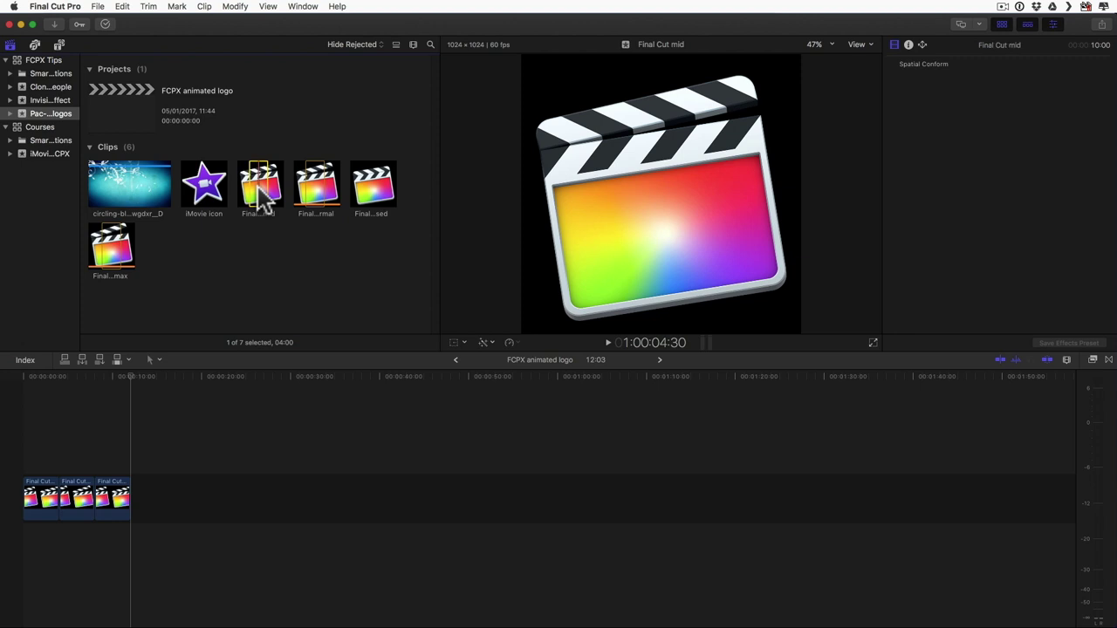
pyautogui.press('e')
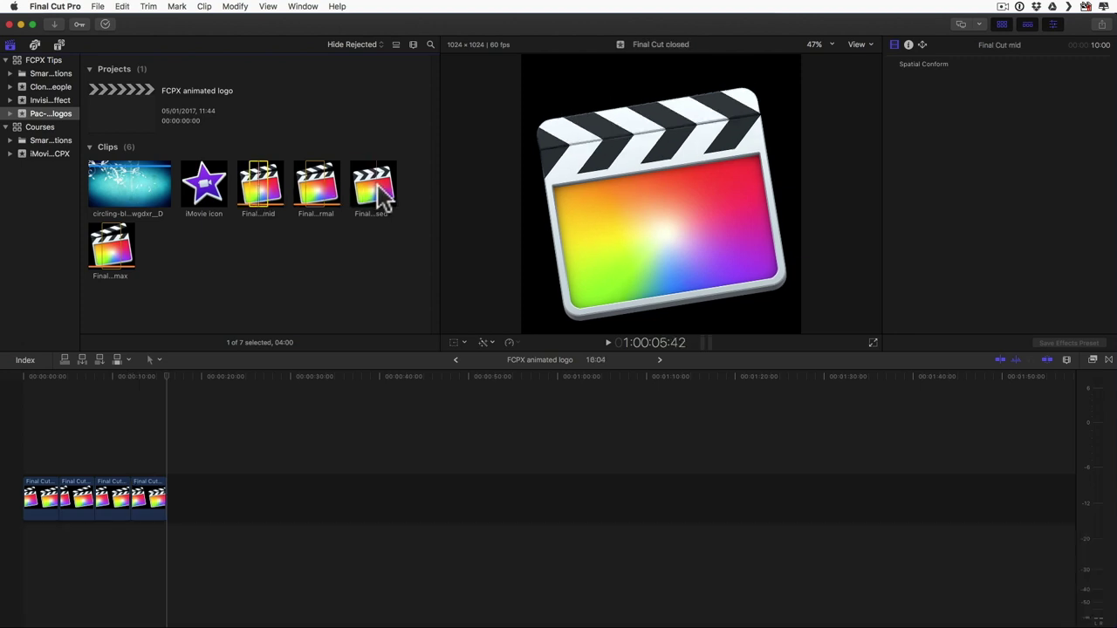
pyautogui.press('e')
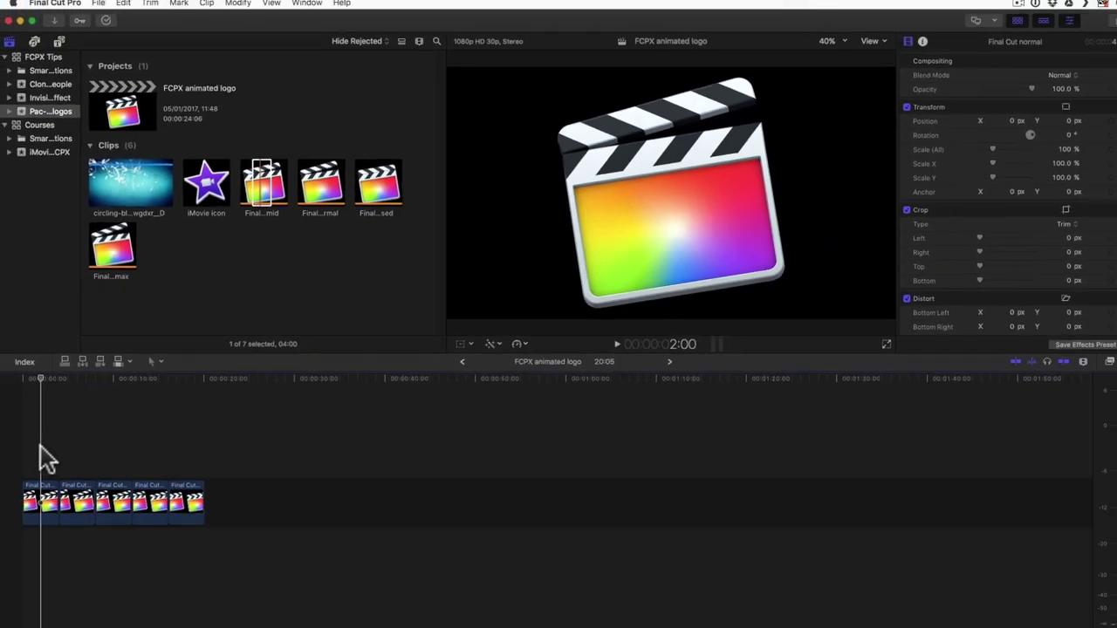
# - Set the first logo clip's position to X -1, Y 2
pyautogui.click(40, 499)
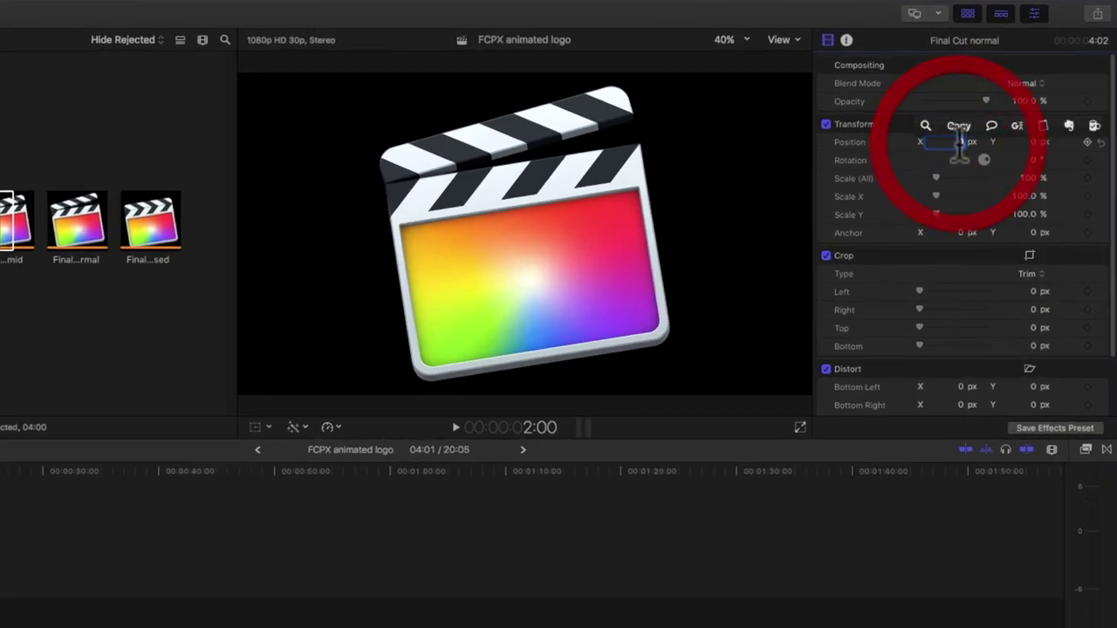
pyautogui.click(1003, 123)
pyautogui.write('-')
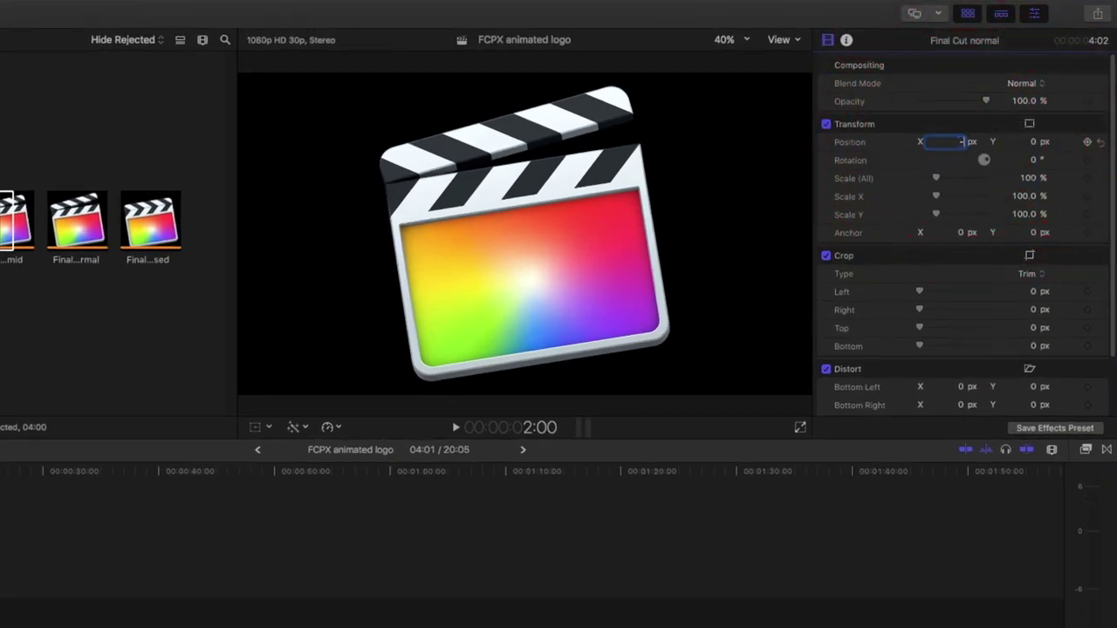
pyautogui.write('1')
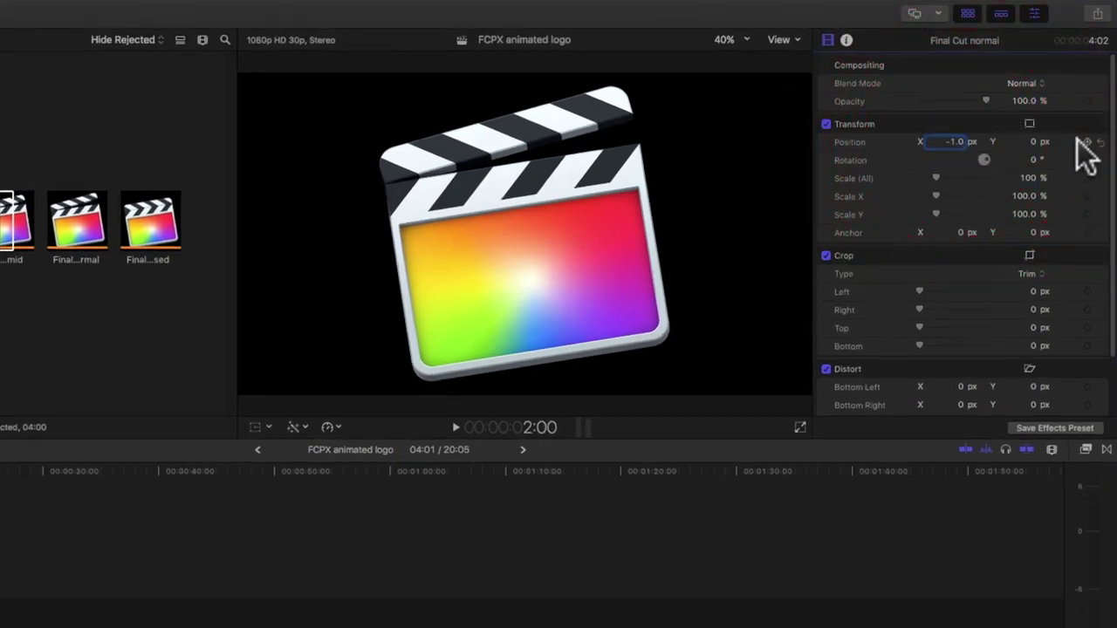
pyautogui.click(1034, 142)
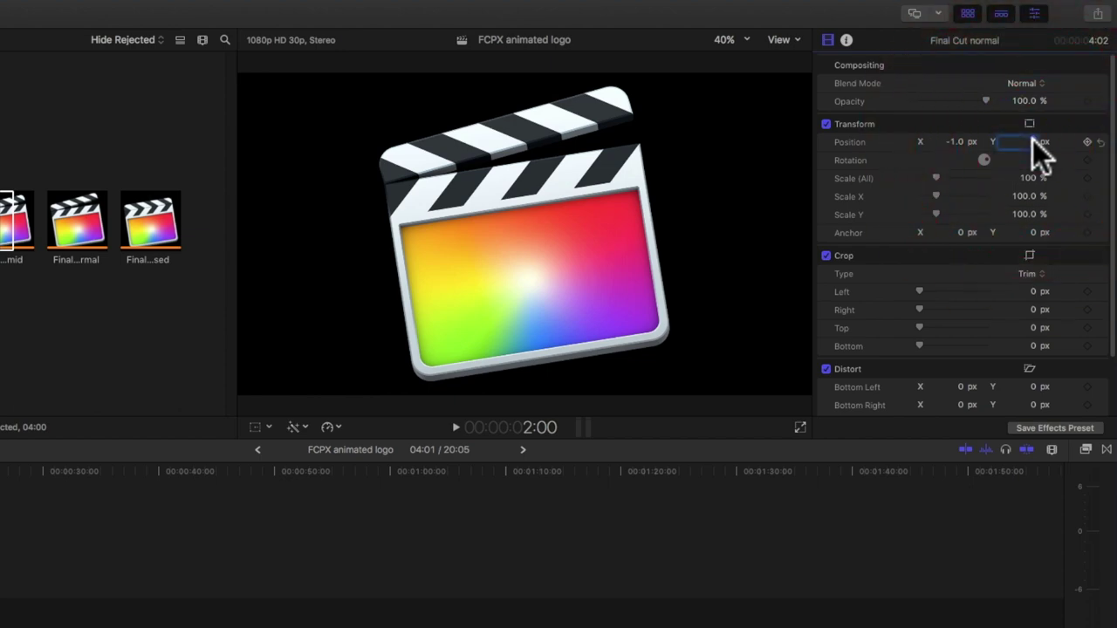
pyautogui.write('2')
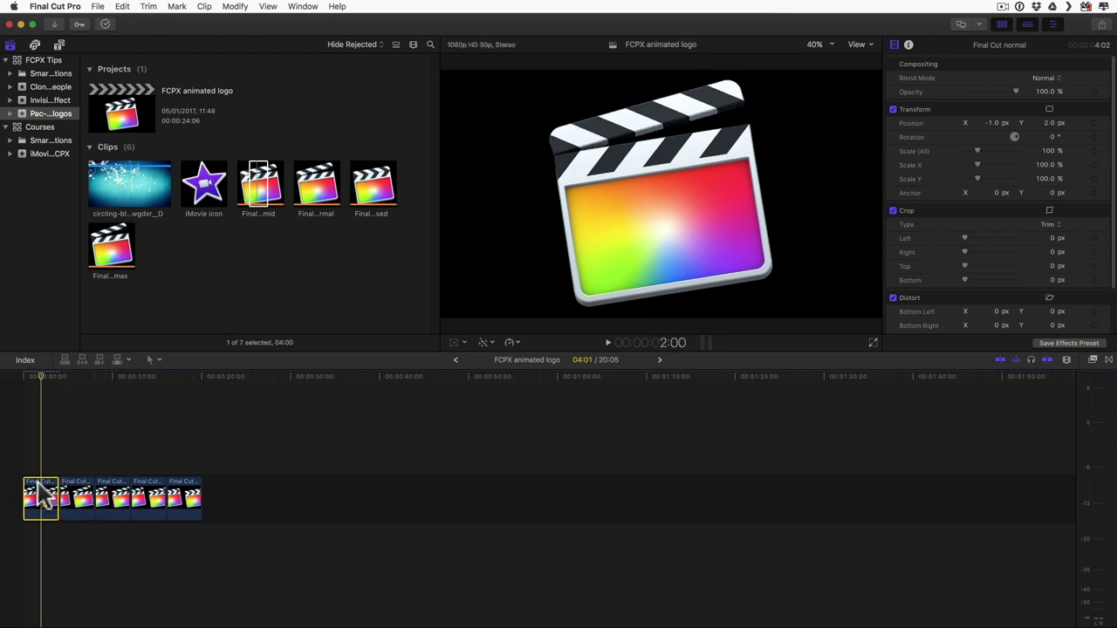
# - Copy the first clip and paste only its position attribute onto the third clip
pyautogui.press('super+c')
pyautogui.click(117, 503)
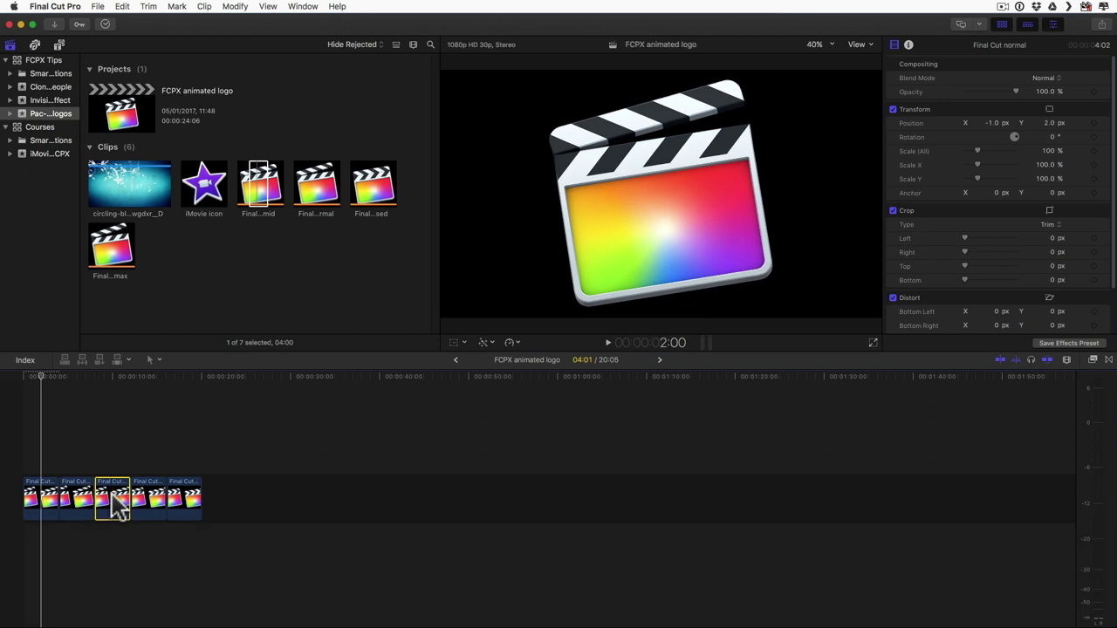
pyautogui.press('shift+super+v')
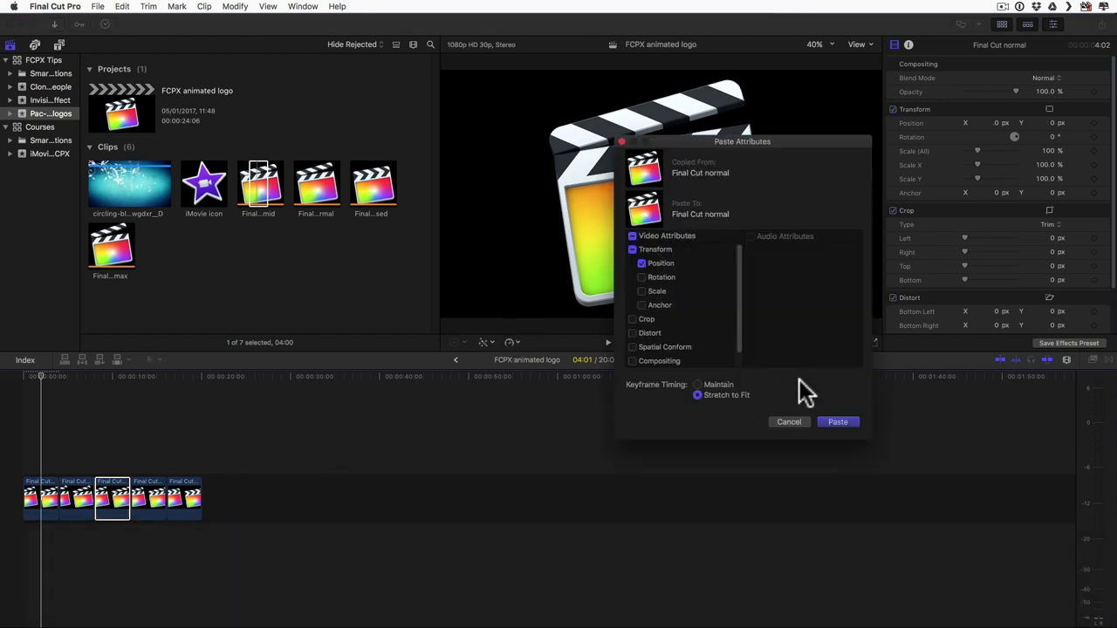
pyautogui.click(838, 423)
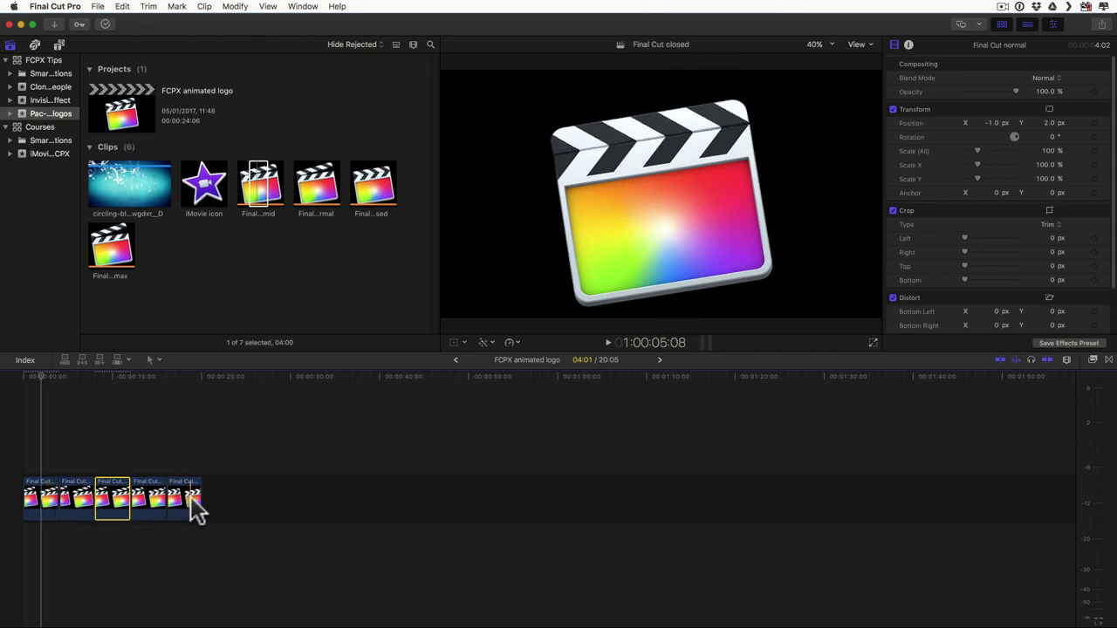
# - Preview the sequence, then give all five logo clips a 2-frame duration
pyautogui.click(28, 436)
pyautogui.press('space')
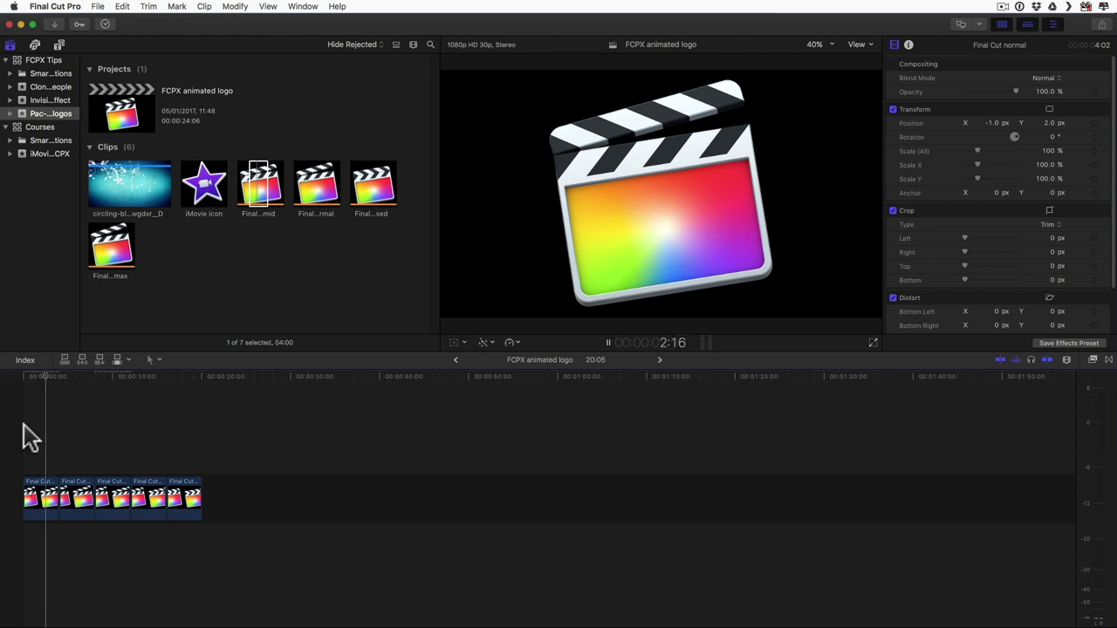
pyautogui.press('space')
pyautogui.moveTo(30, 435); pyautogui.dragTo(187, 538)
pyautogui.press('ctrl')
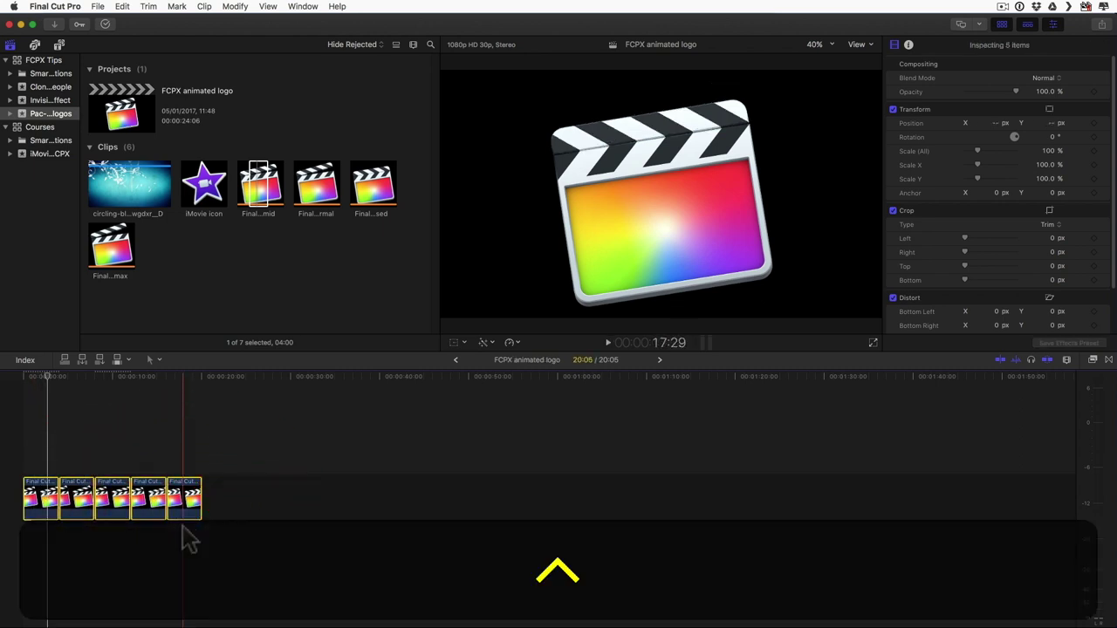
pyautogui.hotkey('ctrl', 'd')
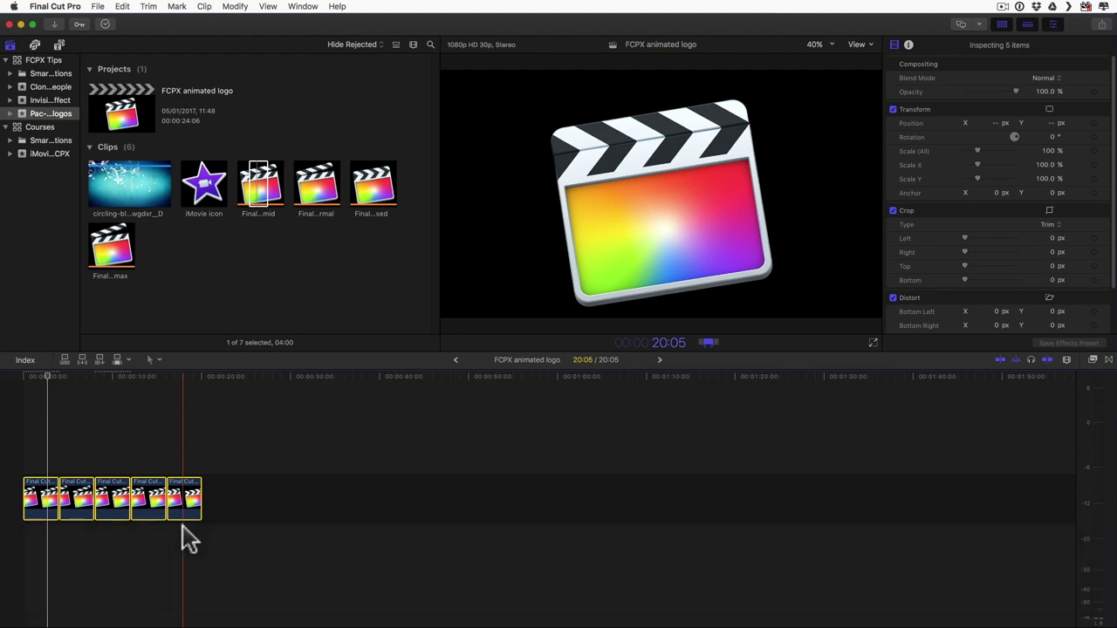
pyautogui.write('2')
pyautogui.press('Return')
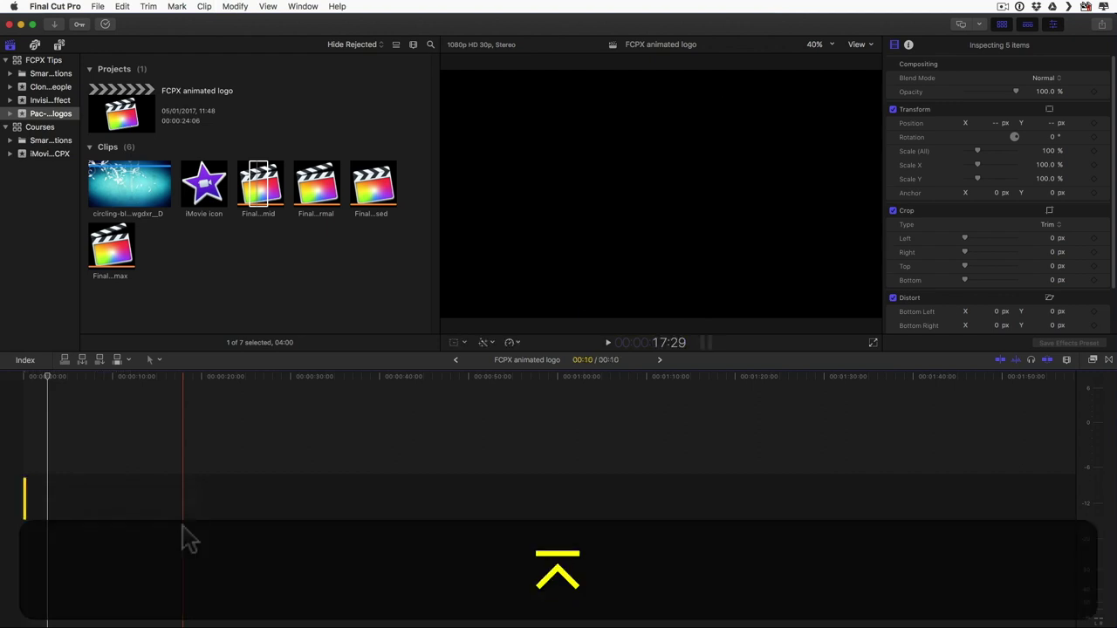
# - Play the shortened 10-frame animation from the start with the timeline zoomed to fit
pyautogui.press('Home')
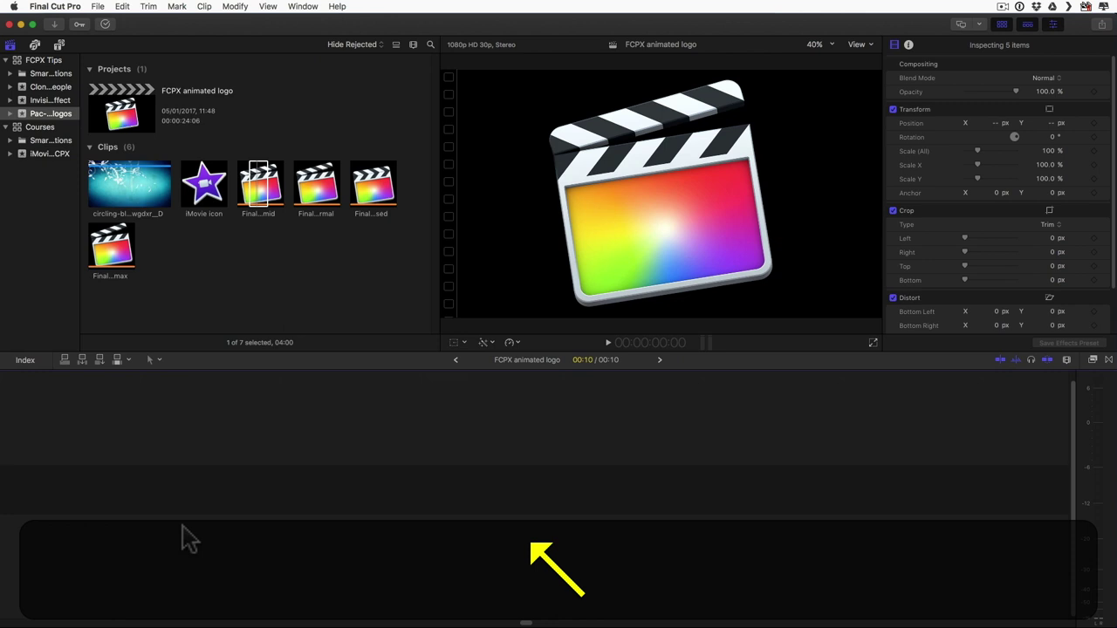
pyautogui.press('super+minus')
pyautogui.press('super+minus')
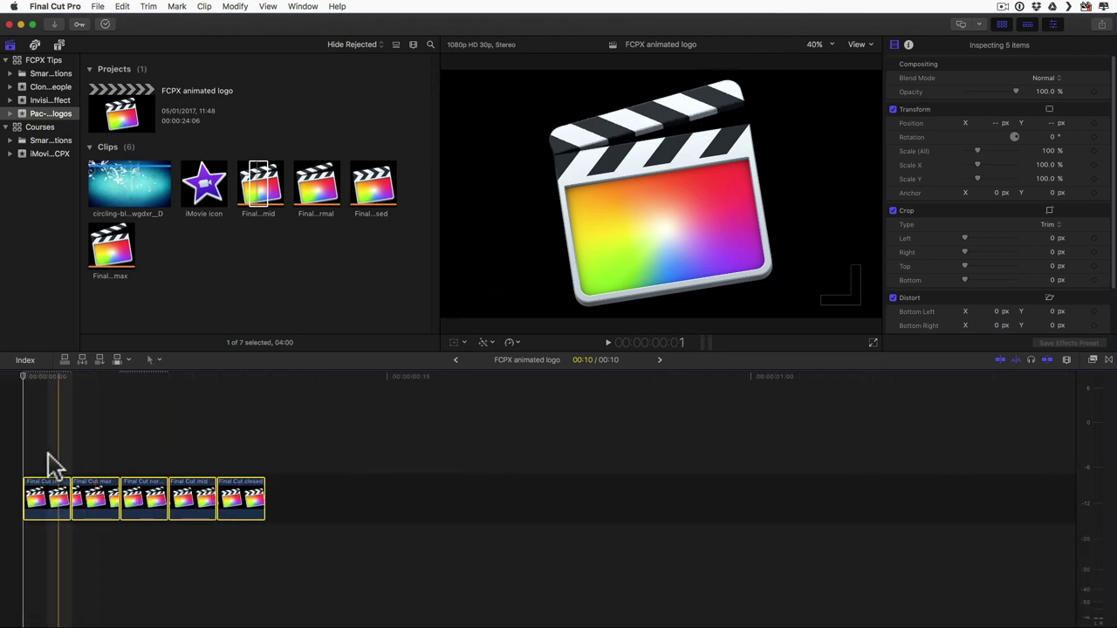
pyautogui.press('space')
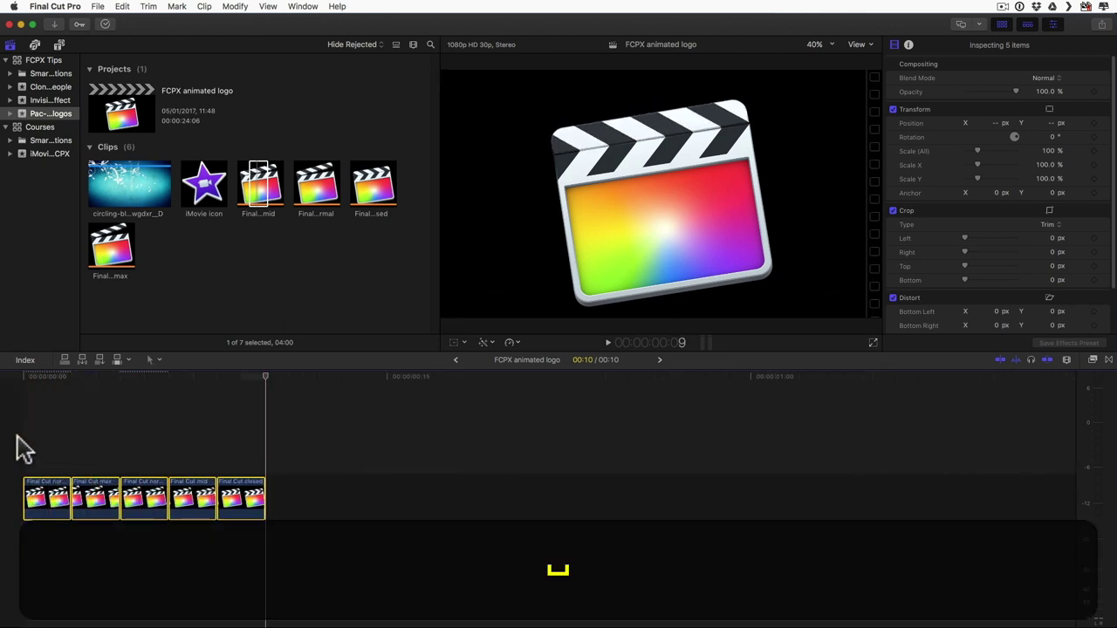
pyautogui.press('space')
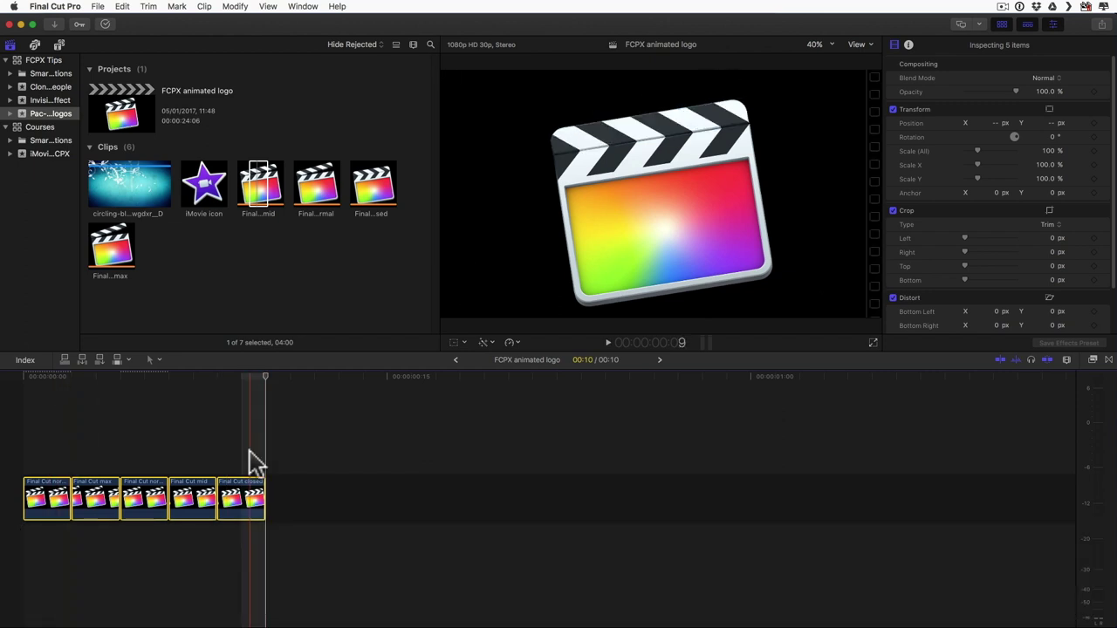
# - Copy the Final Cut mid clip to the end of the sequence and play it back
pyautogui.press('l')
pyautogui.click(189, 444)
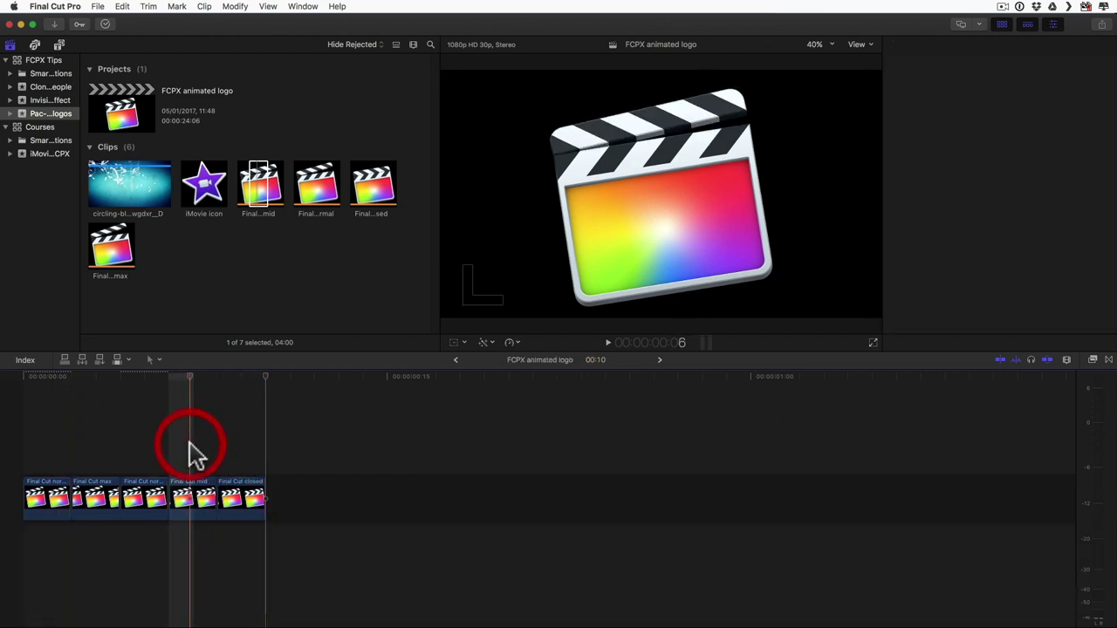
pyautogui.click(187, 489)
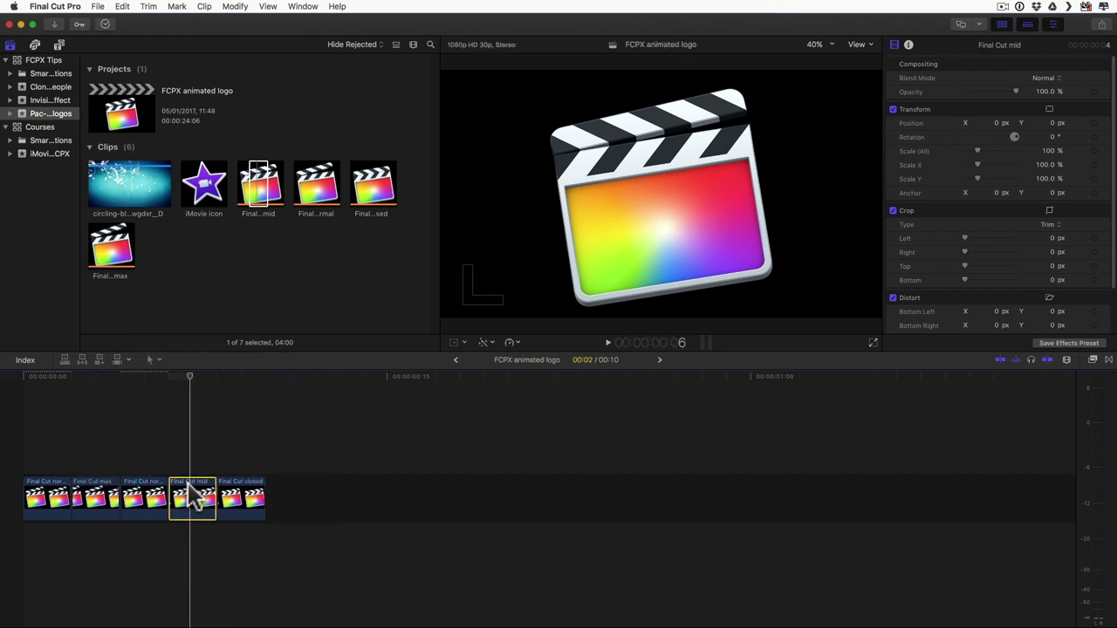
pyautogui.press('super+c')
pyautogui.click(265, 424)
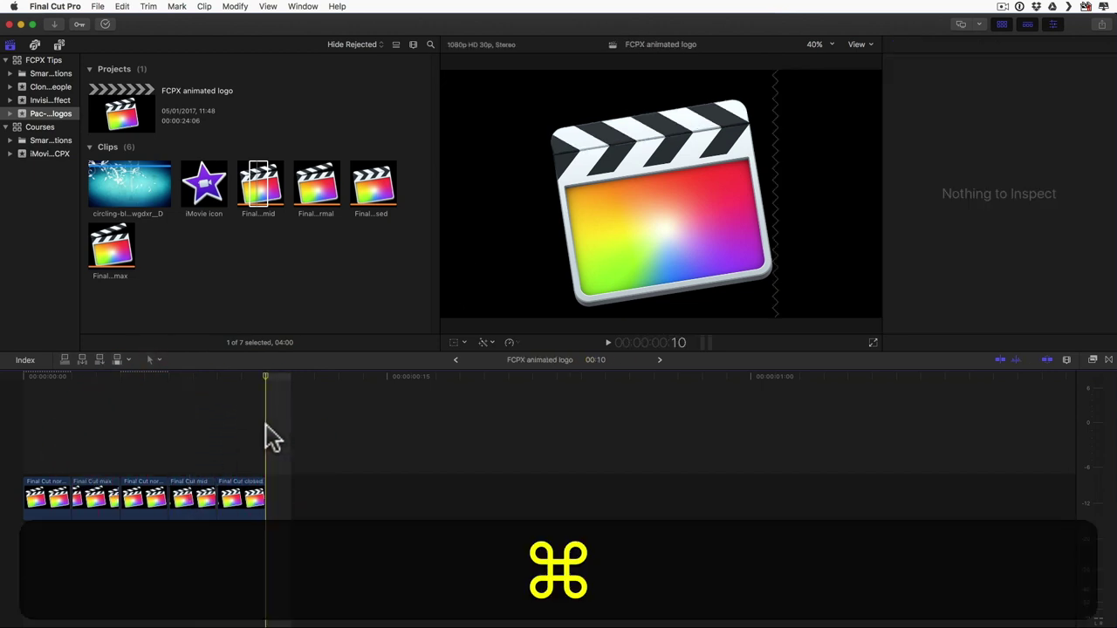
pyautogui.press('super+v')
pyautogui.press('space')
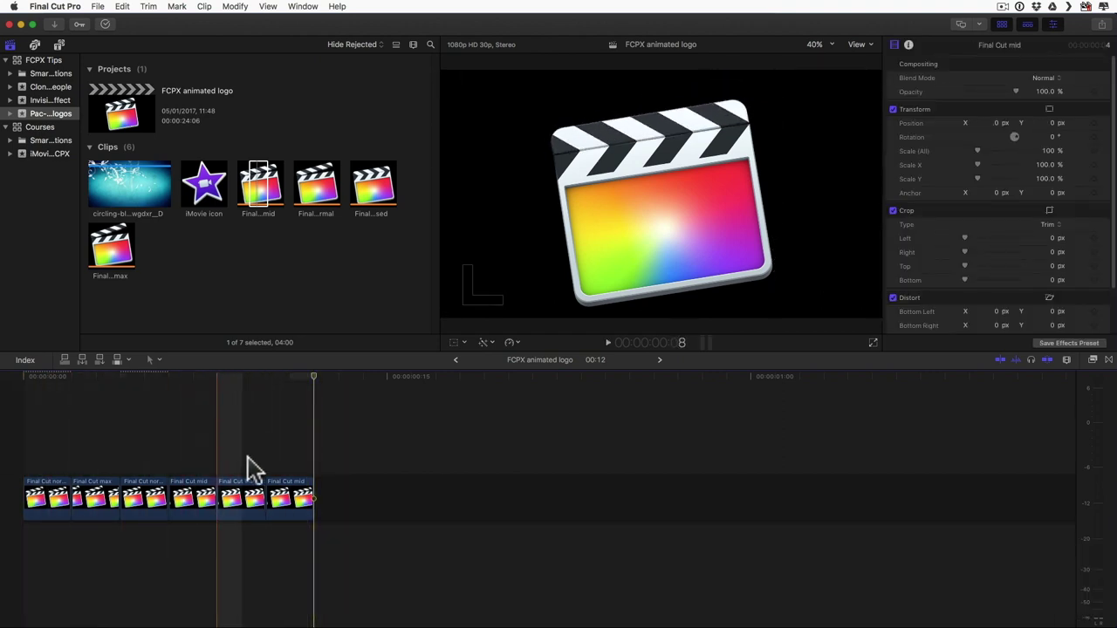
pyautogui.press('super+z')
# - Copy all six 2-frame logo clips and paste the cycle after the originals
pyautogui.moveTo(35, 420); pyautogui.dragTo(285, 550)
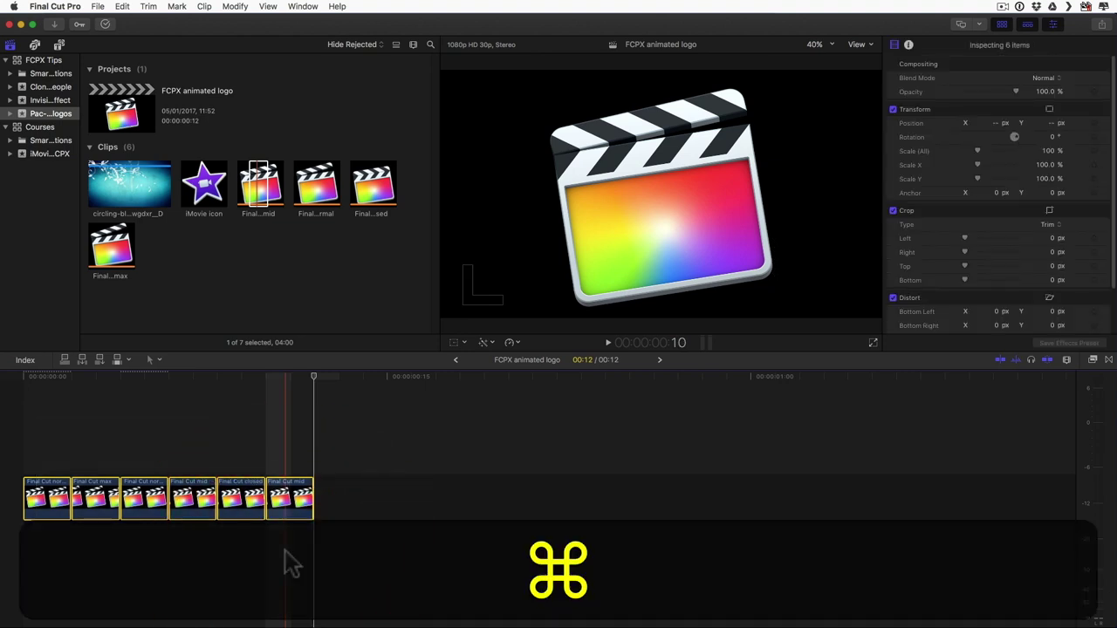
pyautogui.press('super+c')
pyautogui.click(316, 455)
pyautogui.press('super+v')
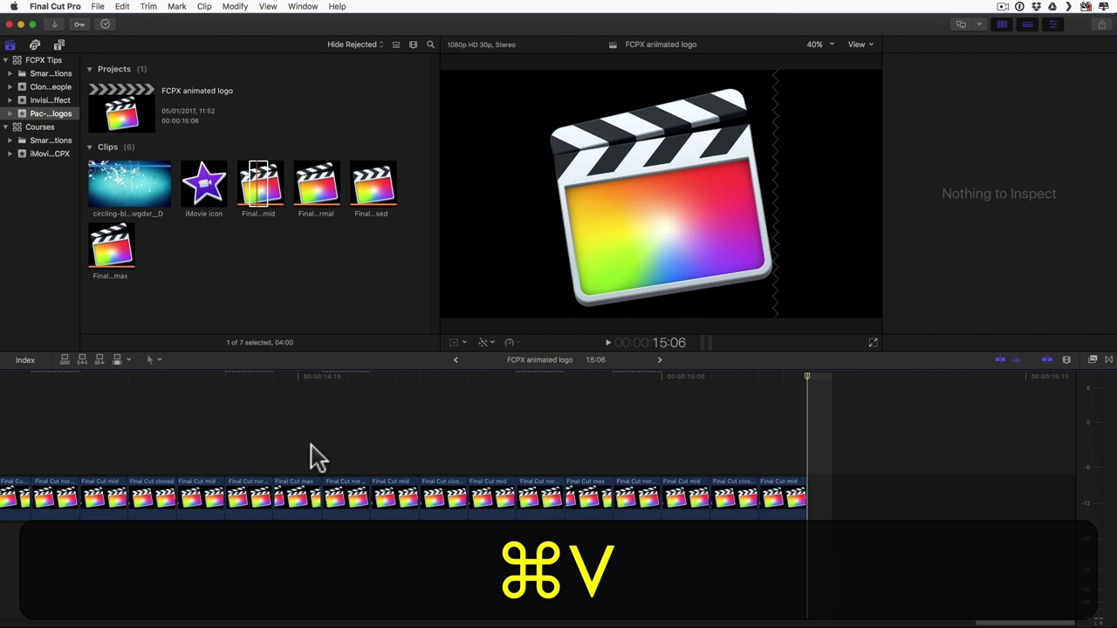
# - Play the repeated sequence, then wrap all 228 logo clips into compound clip 'FCPX animated logo Clip'
pyautogui.press('Home')
pyautogui.press('space')
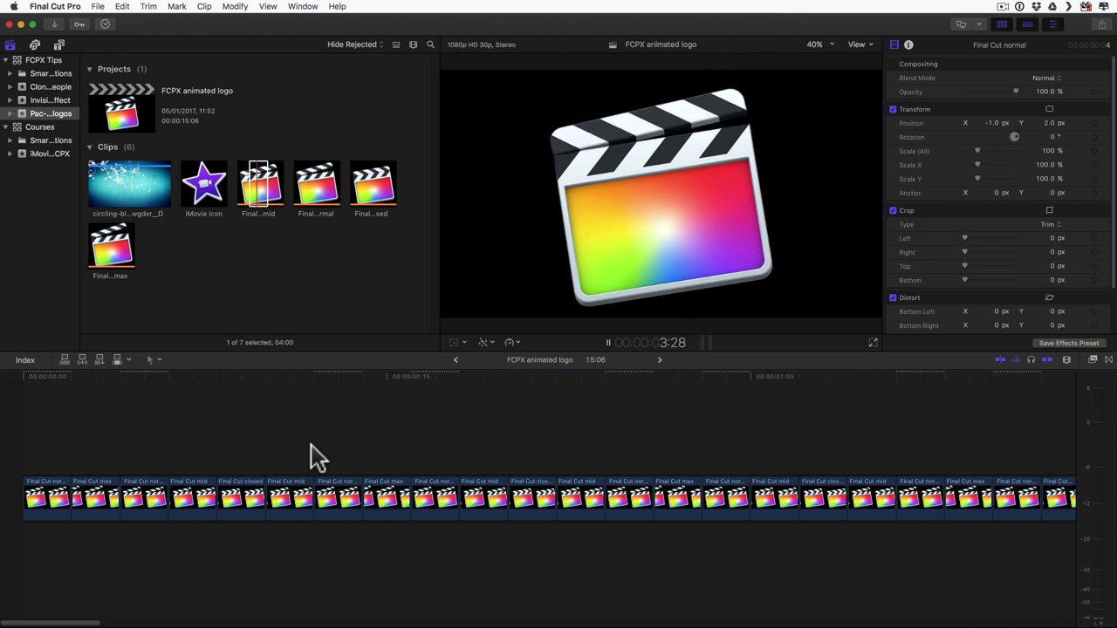
pyautogui.press('space')
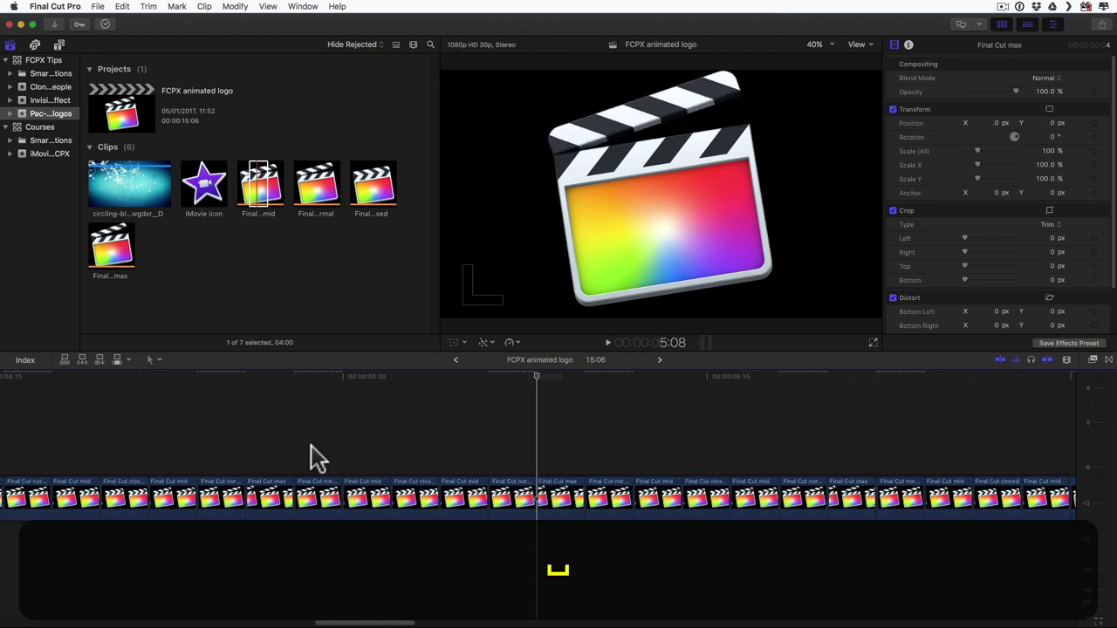
pyautogui.scroll(-6, 314, 454)
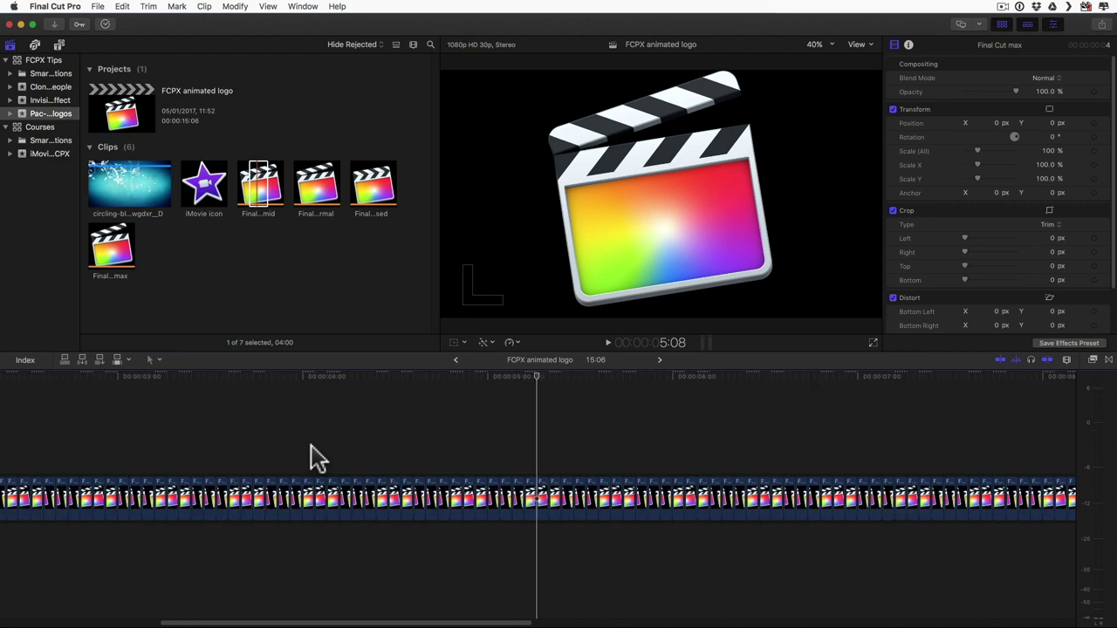
pyautogui.scroll(-4, 314, 455)
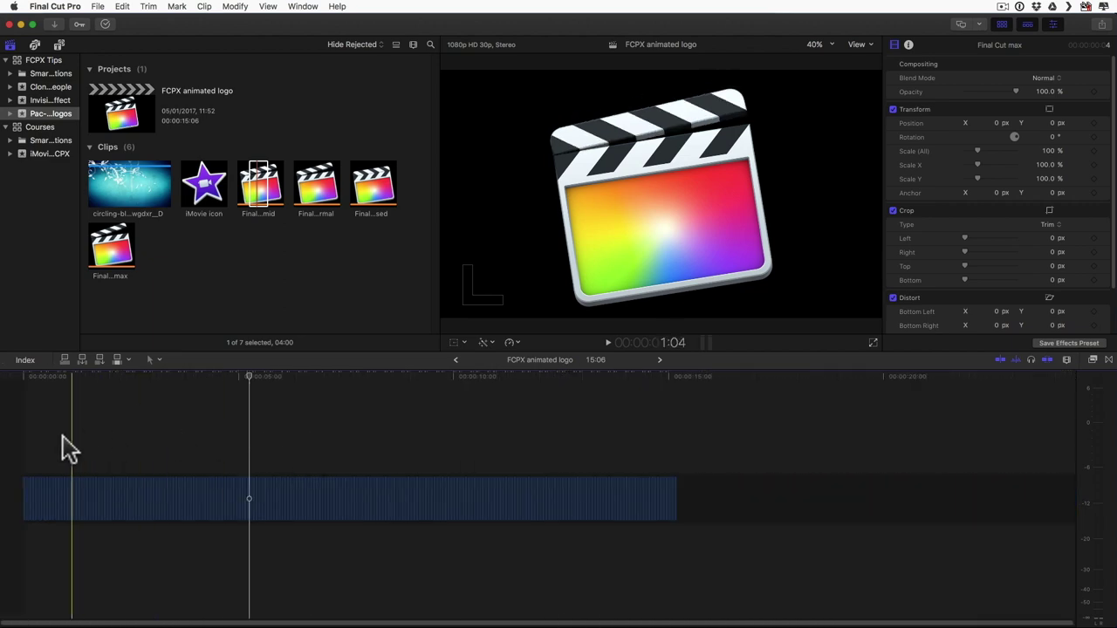
pyautogui.moveTo(706, 437); pyautogui.dragTo(6, 576)
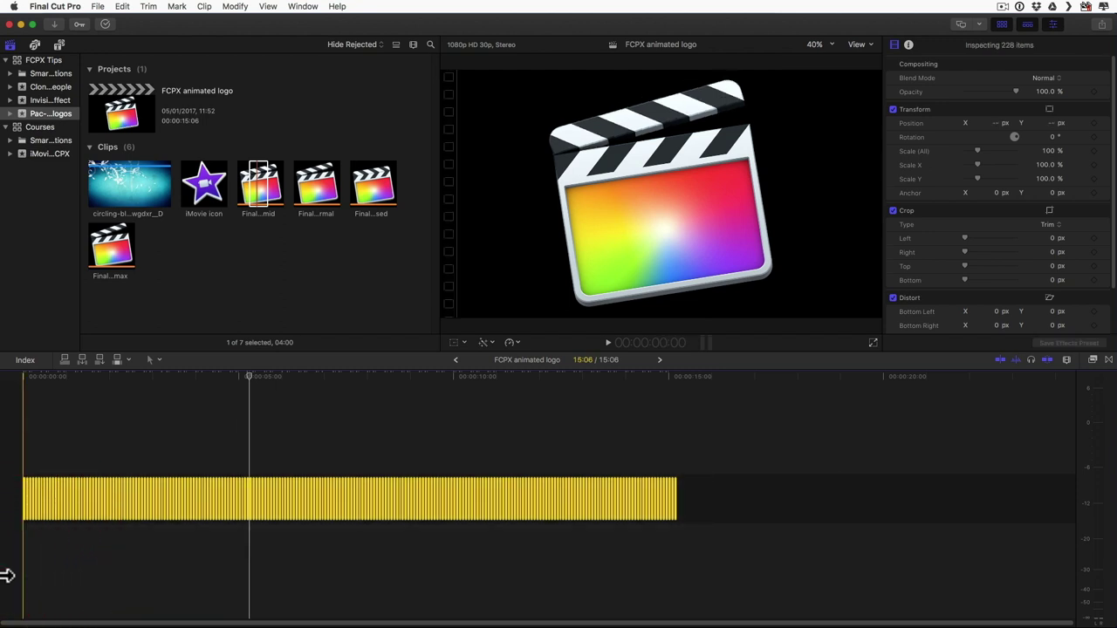
pyautogui.rightClick(81, 499)
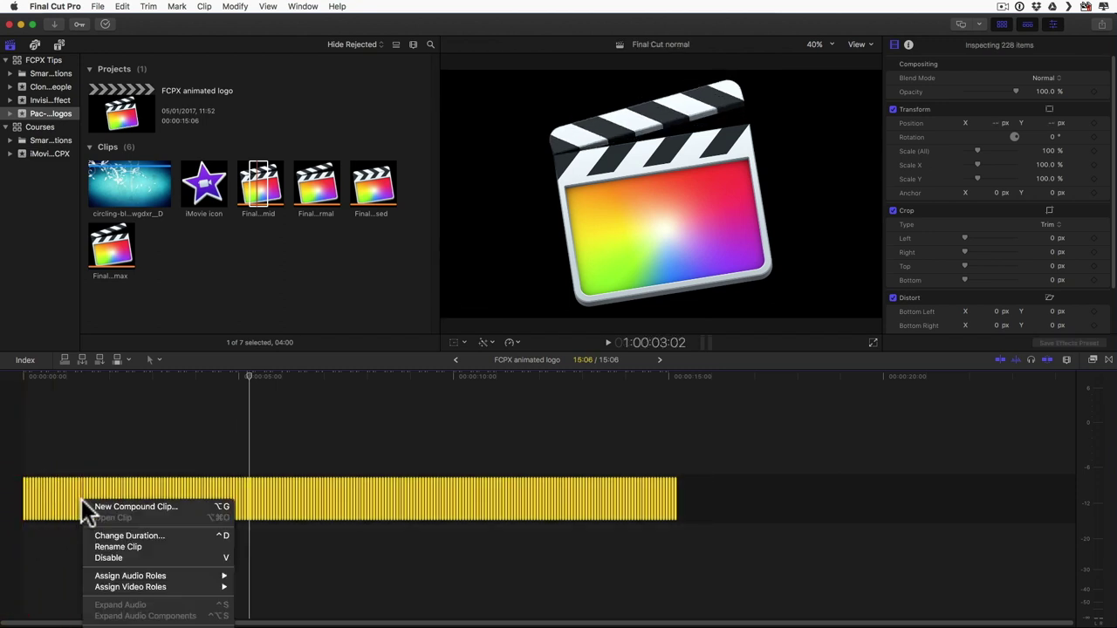
pyautogui.click(130, 508)
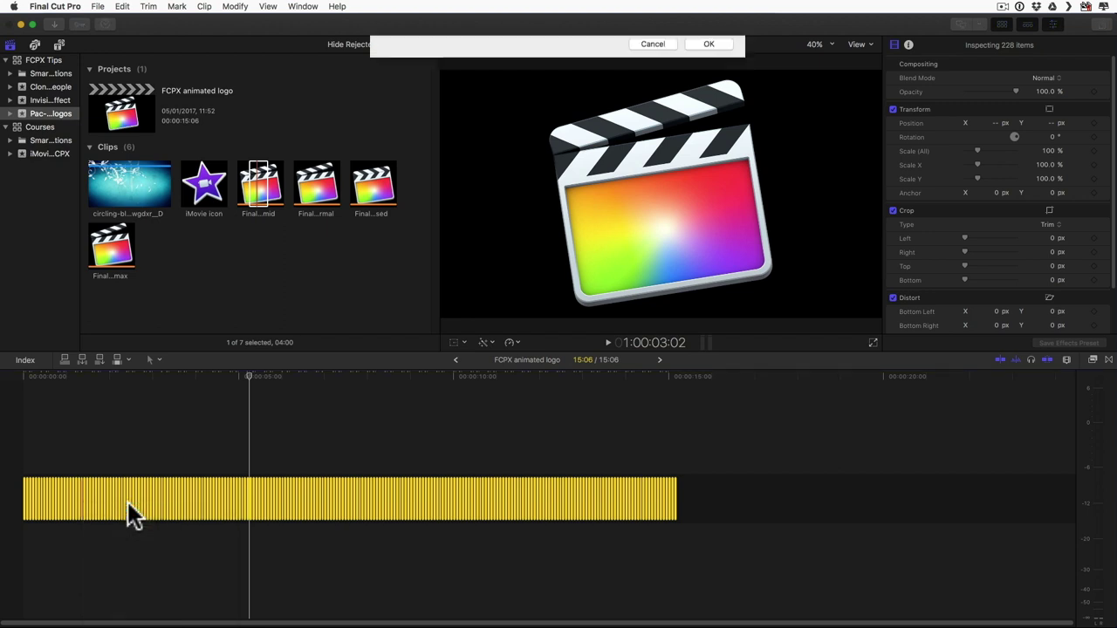
pyautogui.click(709, 88)
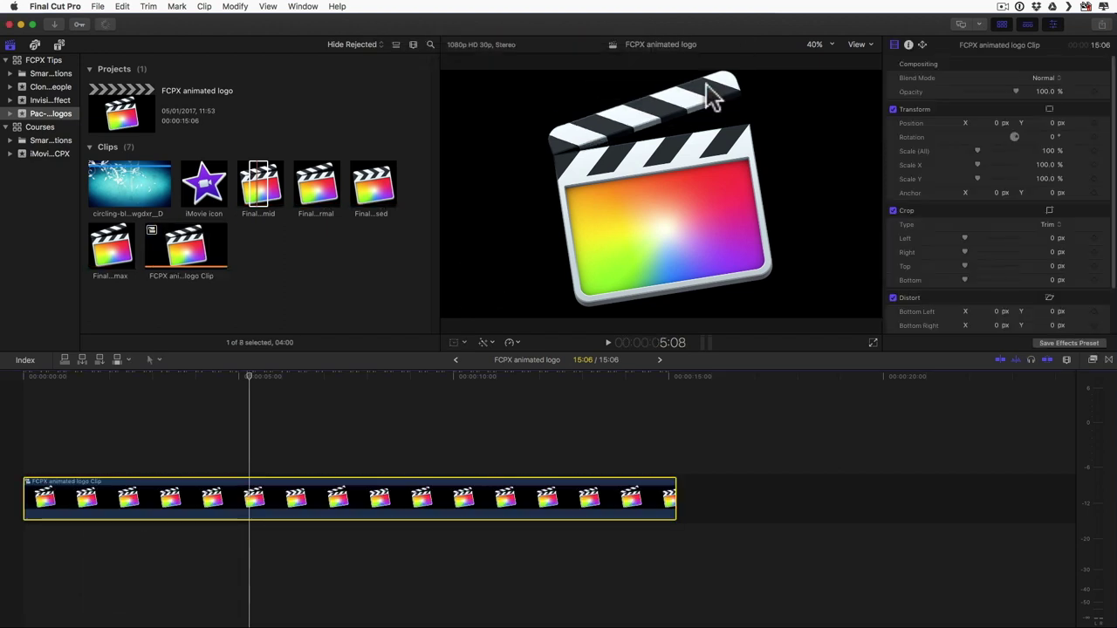
# - Create a new project named 'FCPX pac man animation'
pyautogui.press('super+1')
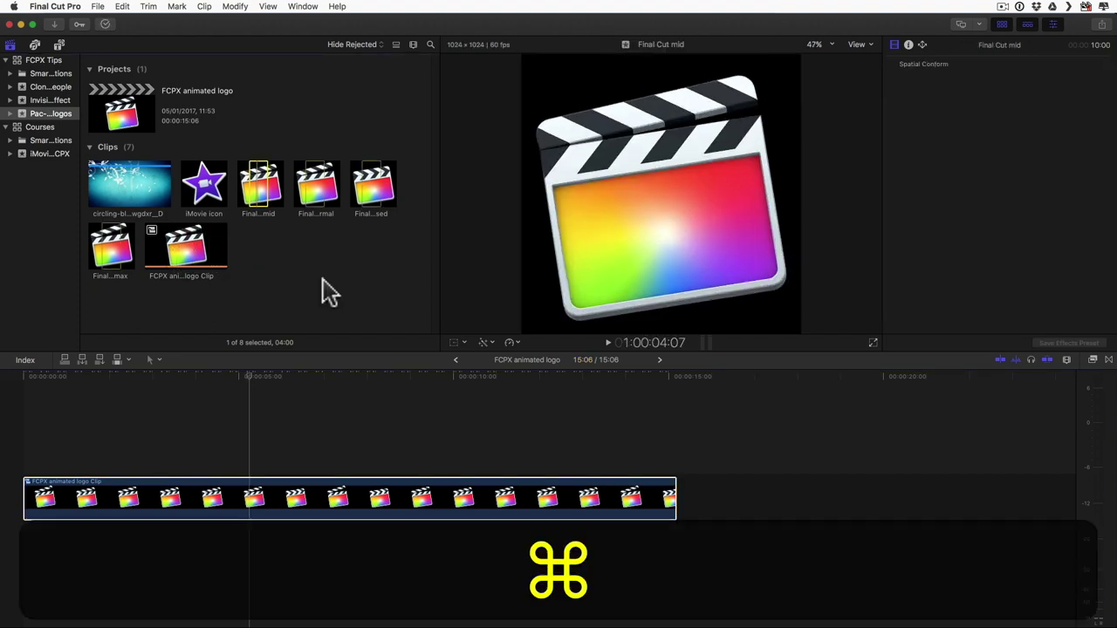
pyautogui.press('super+n')
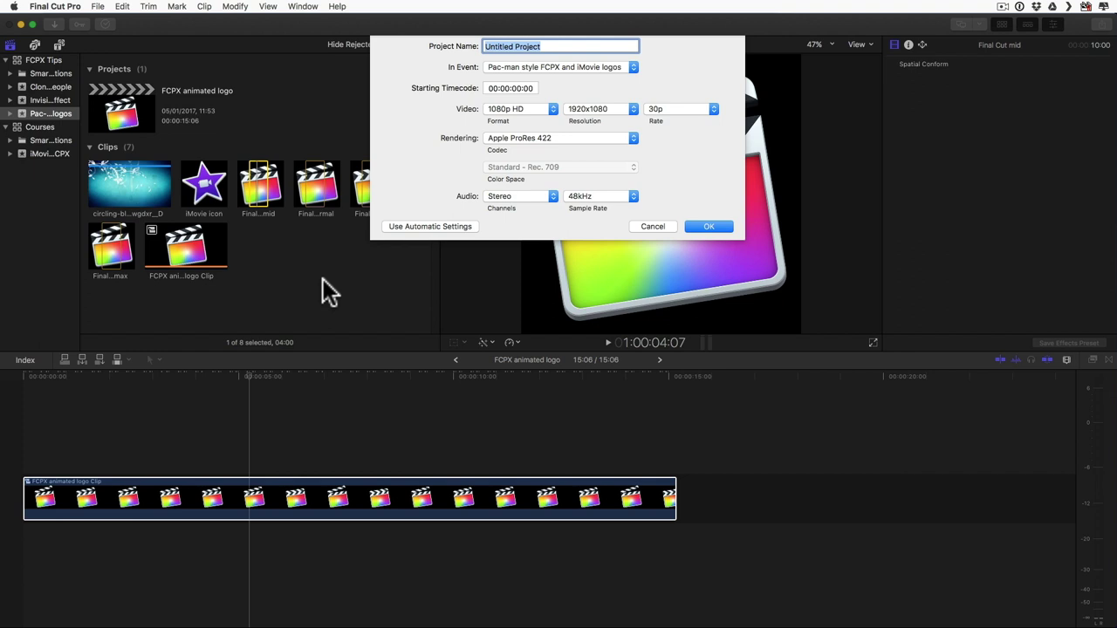
pyautogui.write('FCPX pac ')
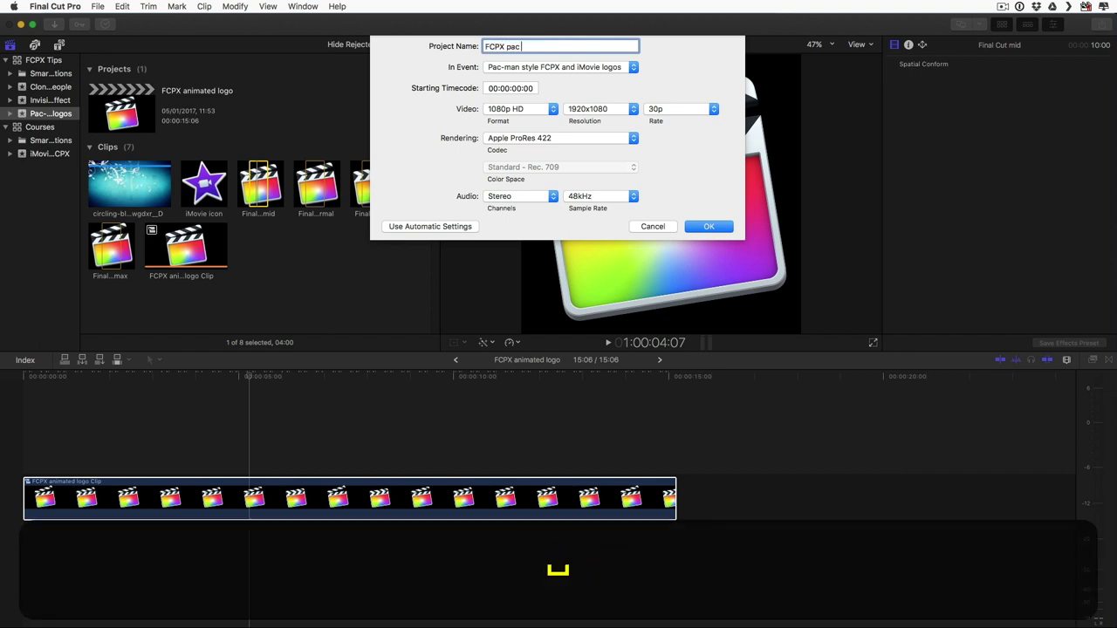
pyautogui.write('man animation')
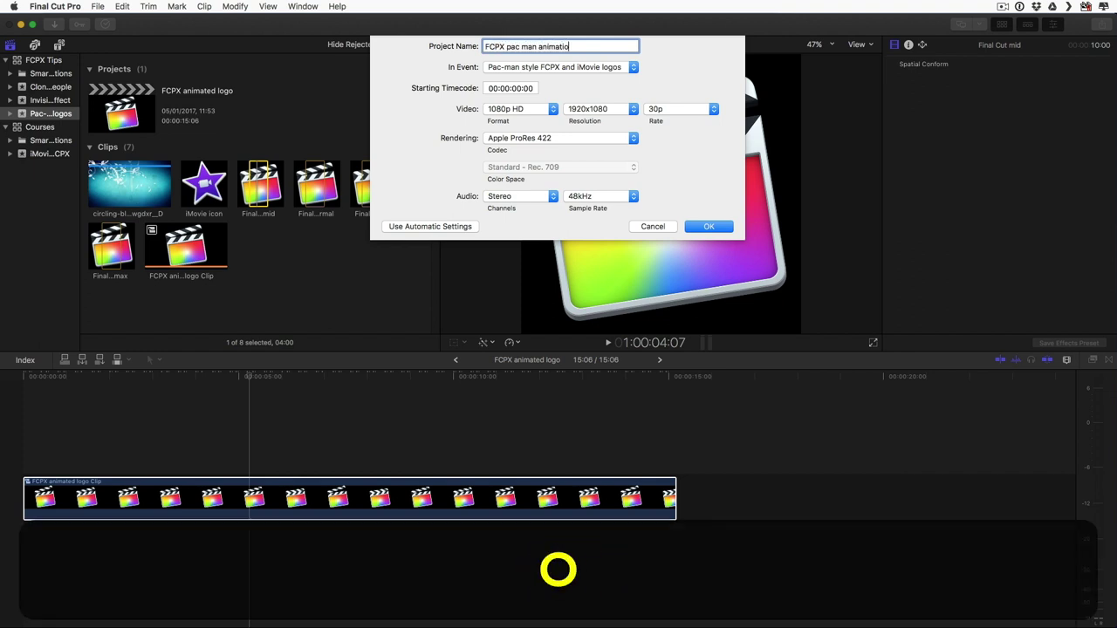
pyautogui.click(710, 229)
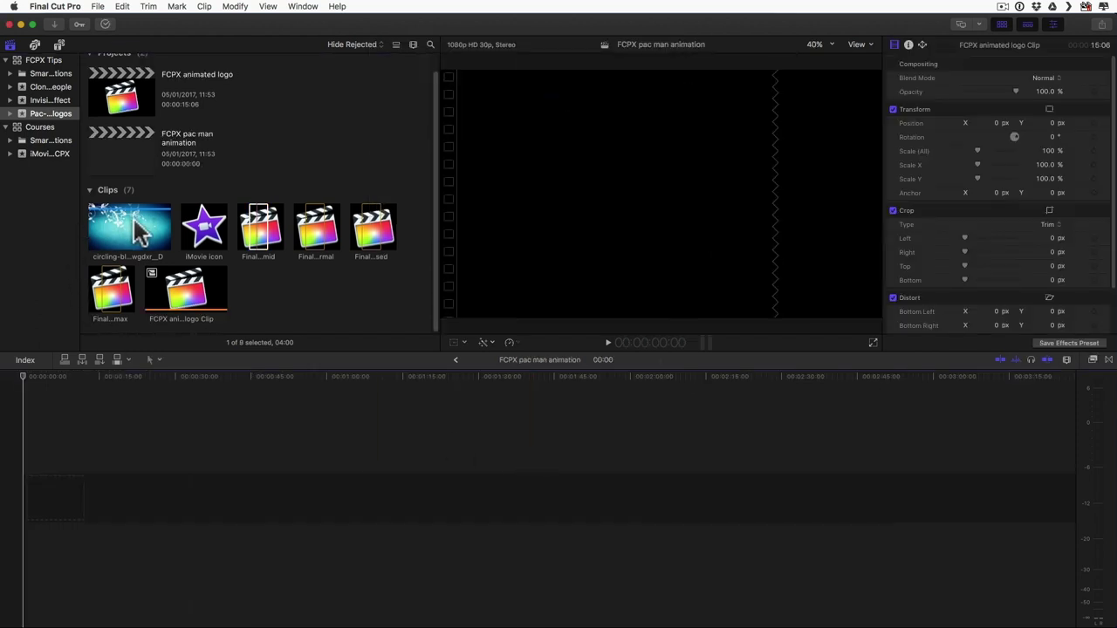
# - Append the 16-second circling-blue flourish background clip and fit it in the timeline
pyautogui.click(139, 230)
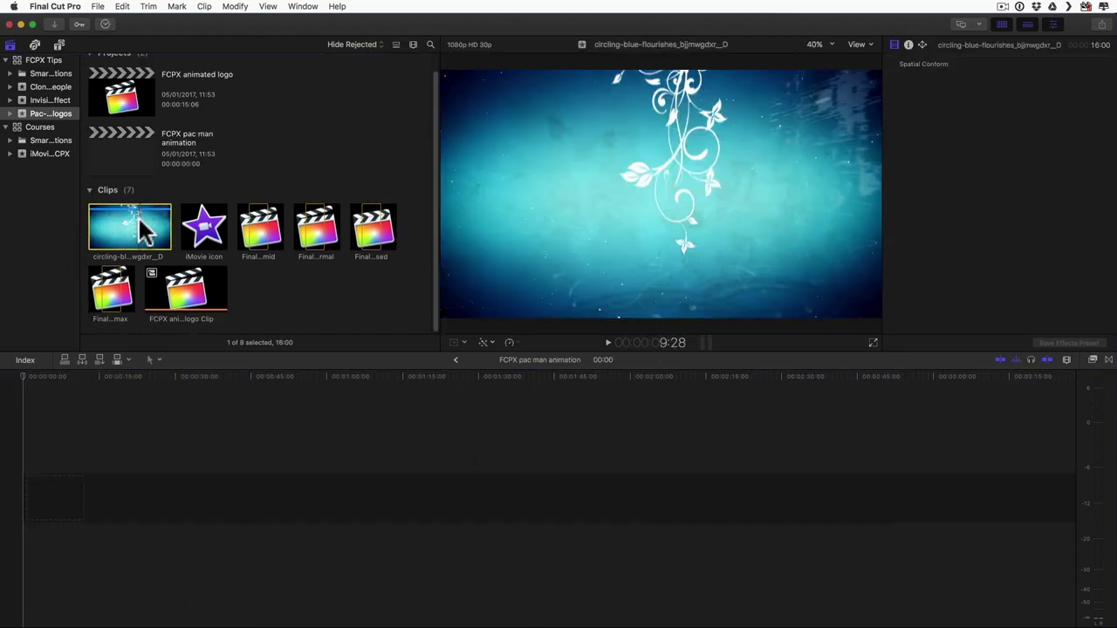
pyautogui.press('e')
pyautogui.click(64, 489)
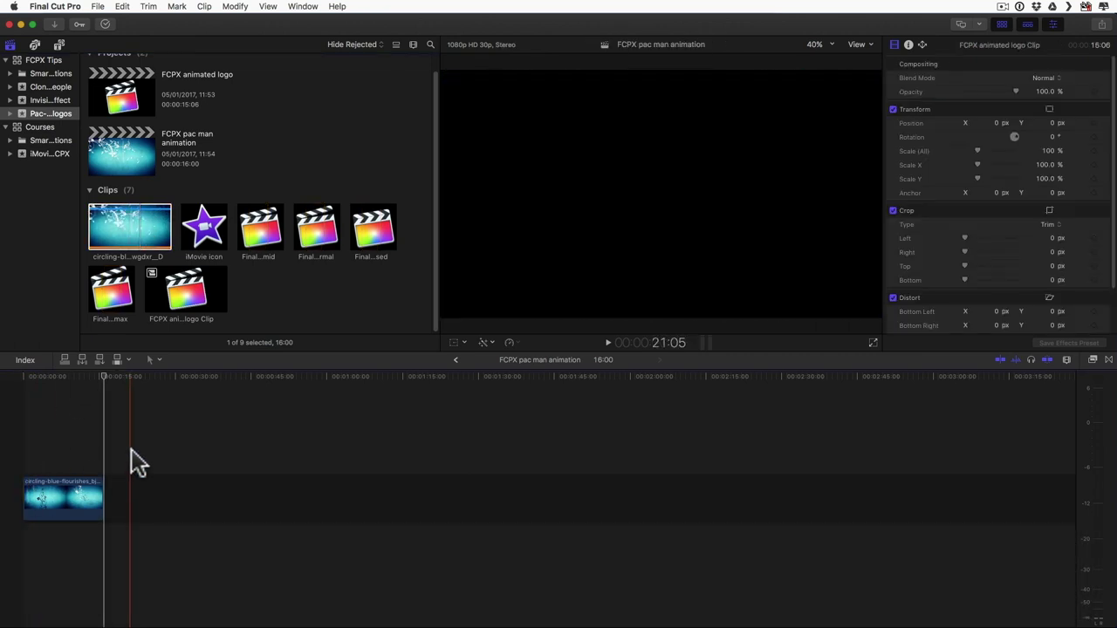
pyautogui.press('super+equal')
pyautogui.press('super+equal')
pyautogui.press('super+equal')
pyautogui.press('super+equal')
pyautogui.hotkey('shift', 'z')
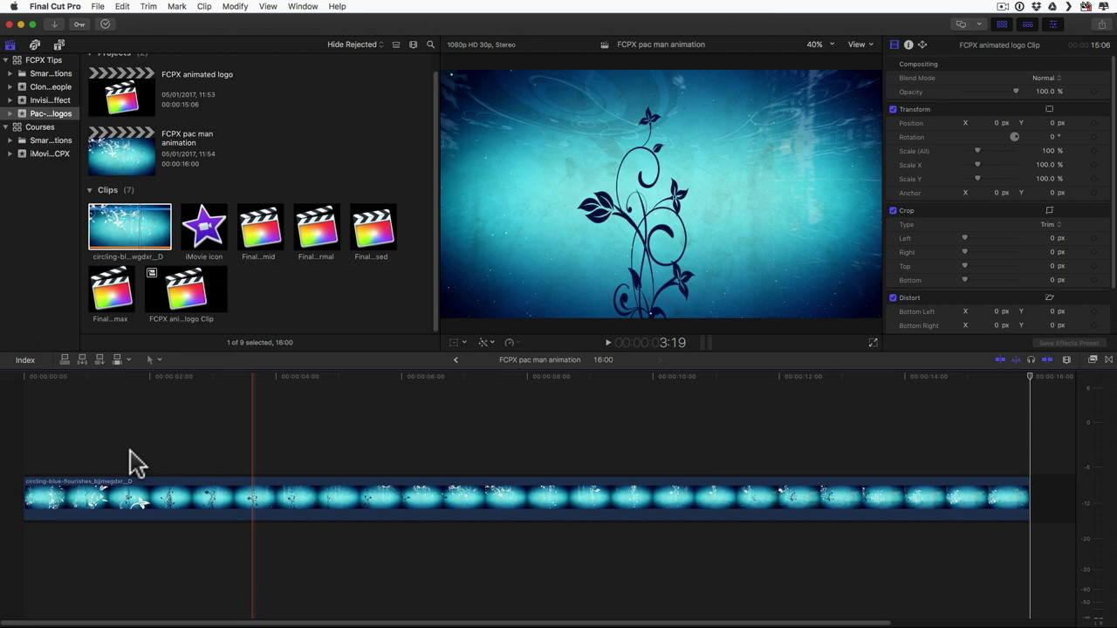
# - Connect the Final Cut normal logo above the blue background, scale it to 30%, and shift it left
pyautogui.click(316, 227)
pyautogui.moveTo(316, 227); pyautogui.dragTo(83, 463)
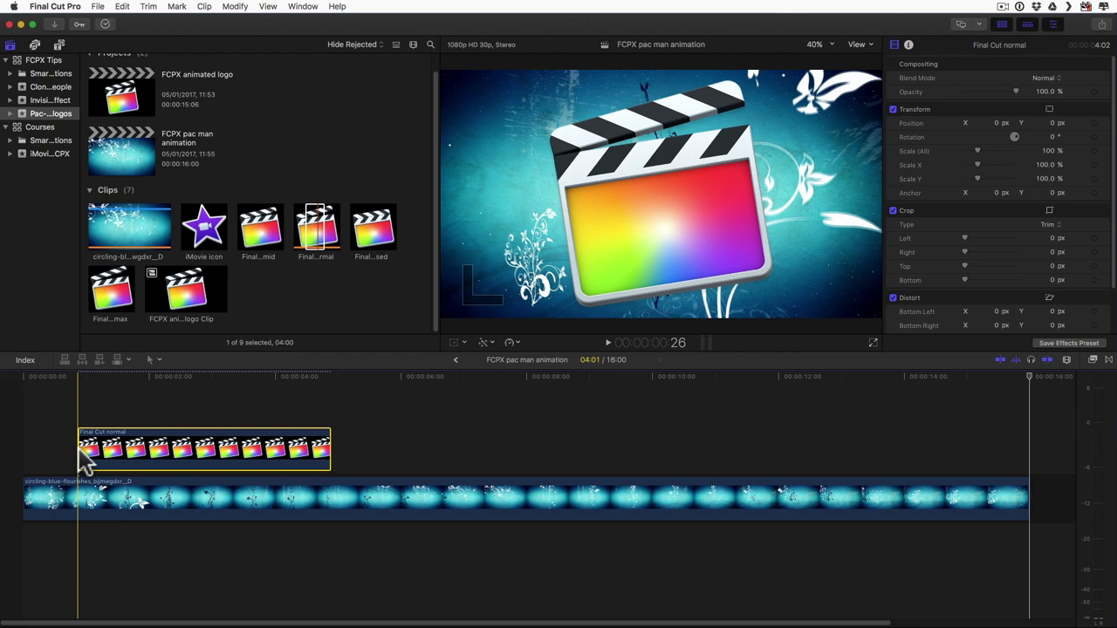
pyautogui.click(240, 414)
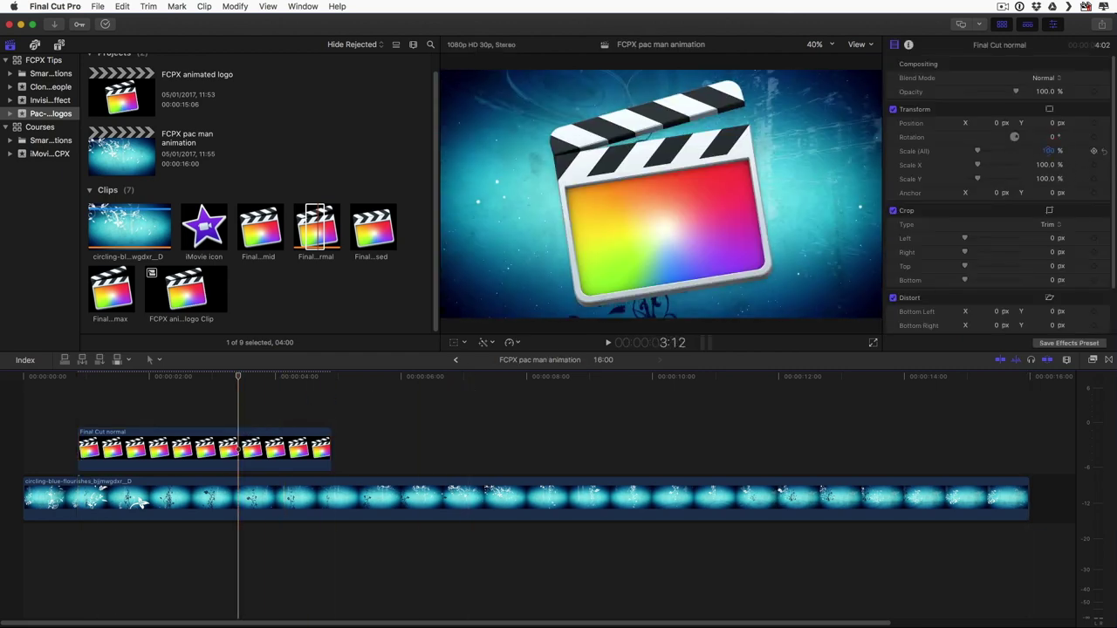
pyautogui.moveTo(1050, 150); pyautogui.dragTo(1009, 150)
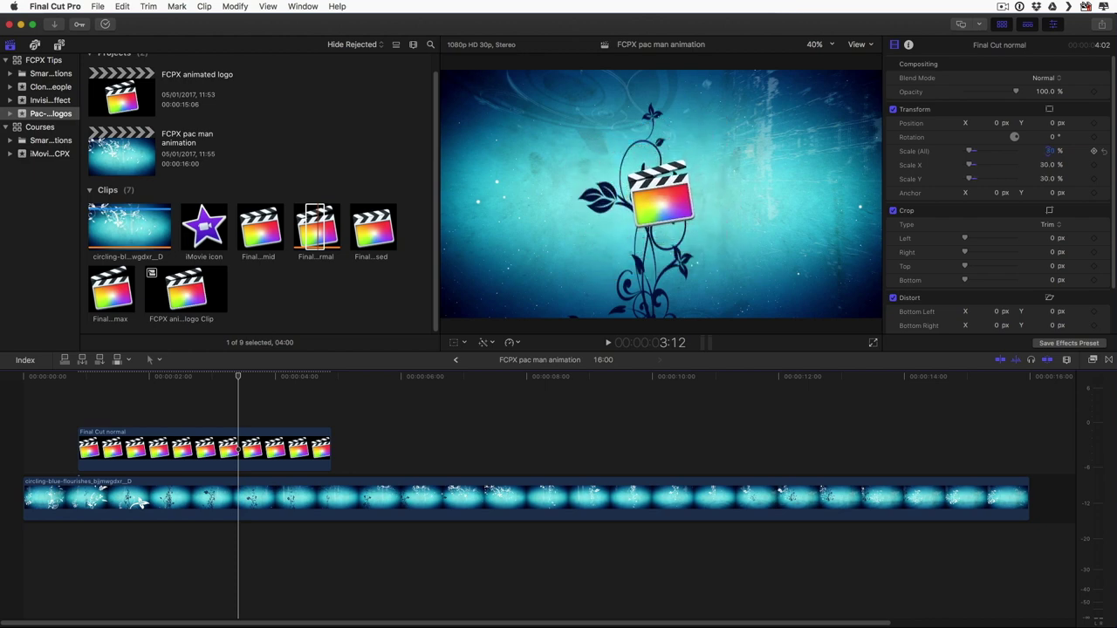
pyautogui.click(451, 342)
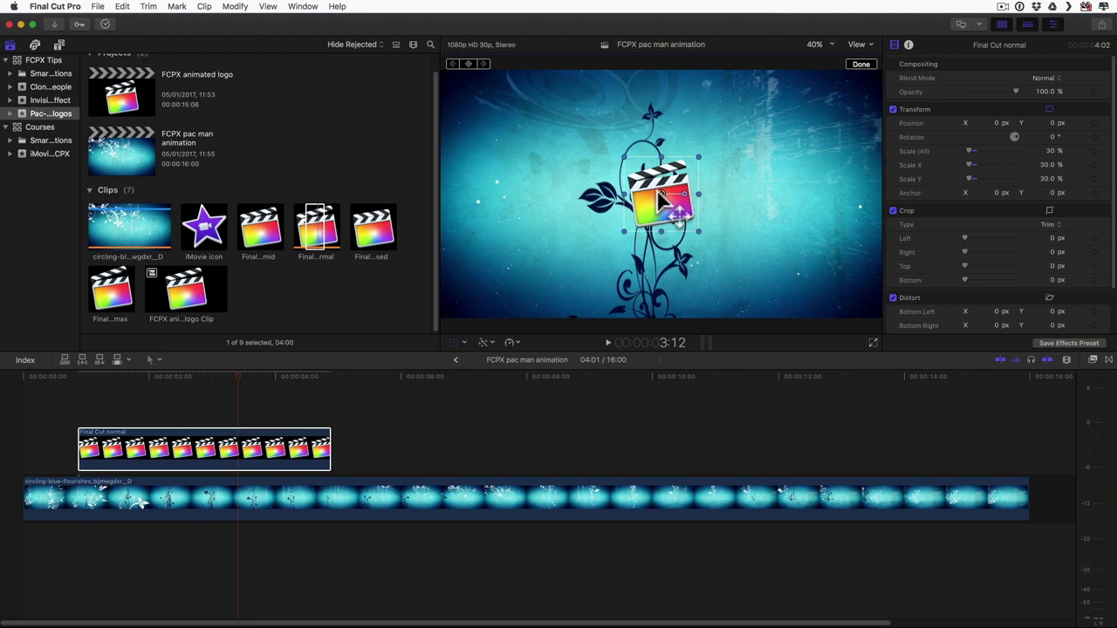
pyautogui.moveTo(661, 199); pyautogui.dragTo(494, 223)
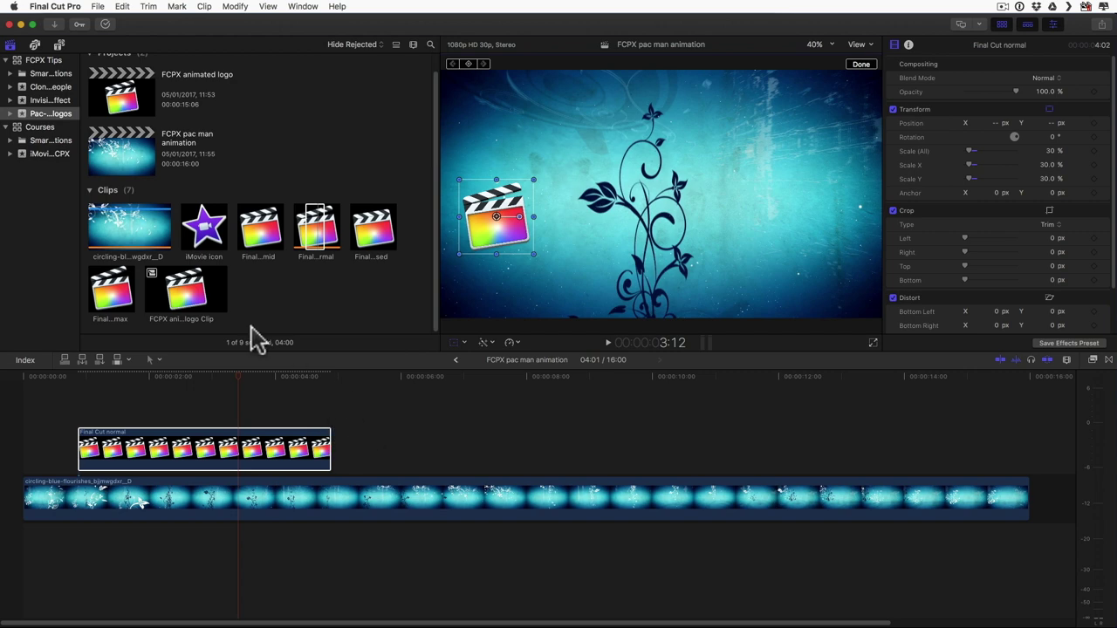
# - Connect the iMovie star above the logo at 20% scale, right of the clapper, starting slightly later
pyautogui.moveTo(209, 238); pyautogui.dragTo(109, 399)
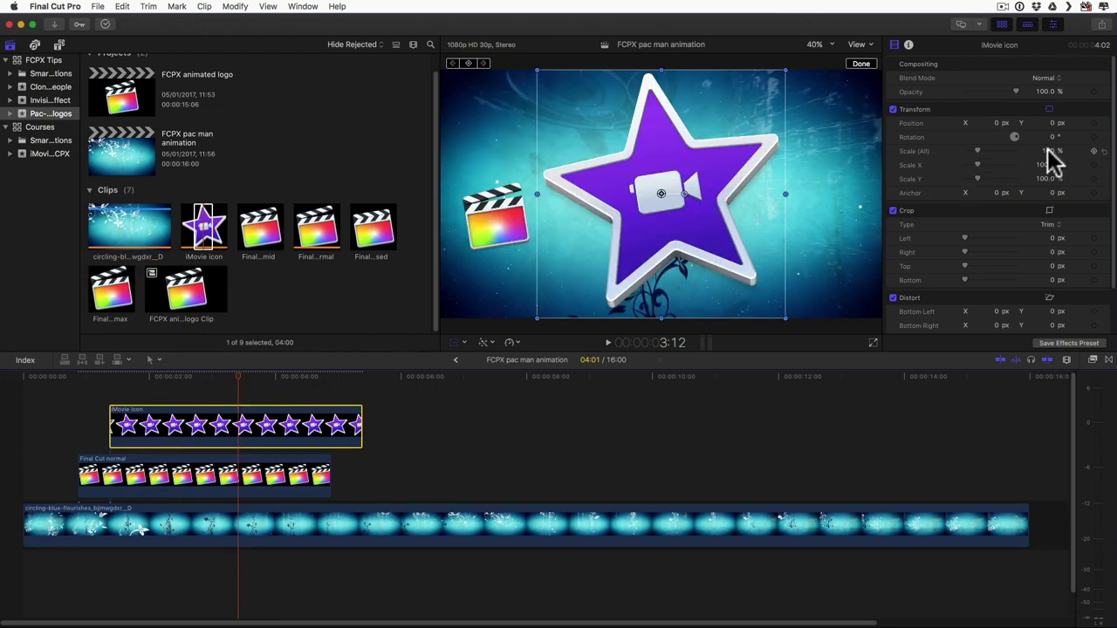
pyautogui.write('20')
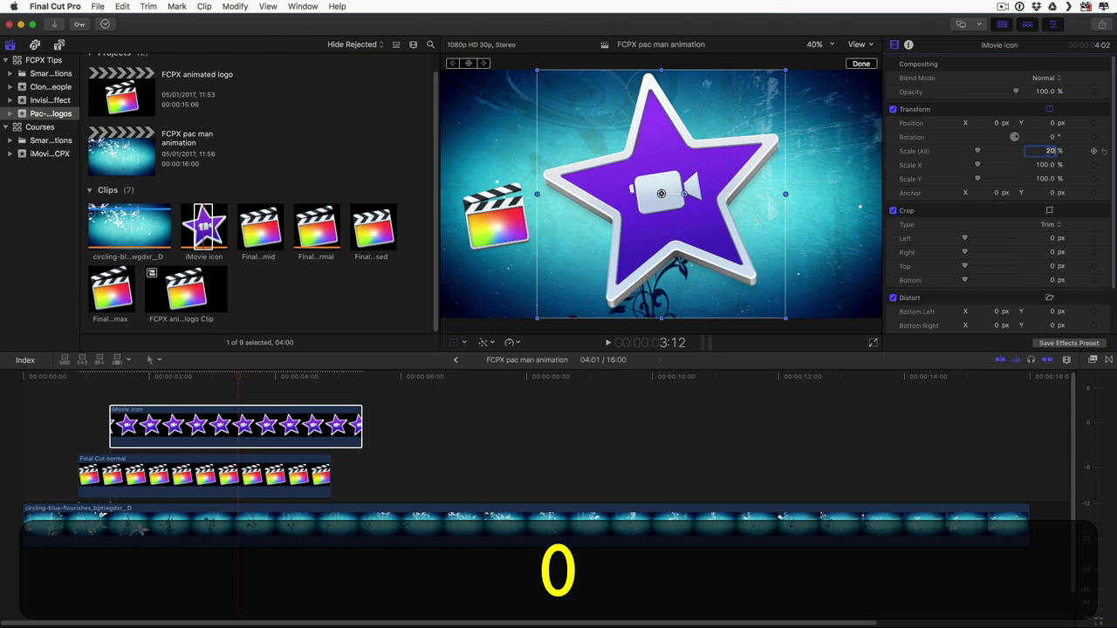
pyautogui.press('Return')
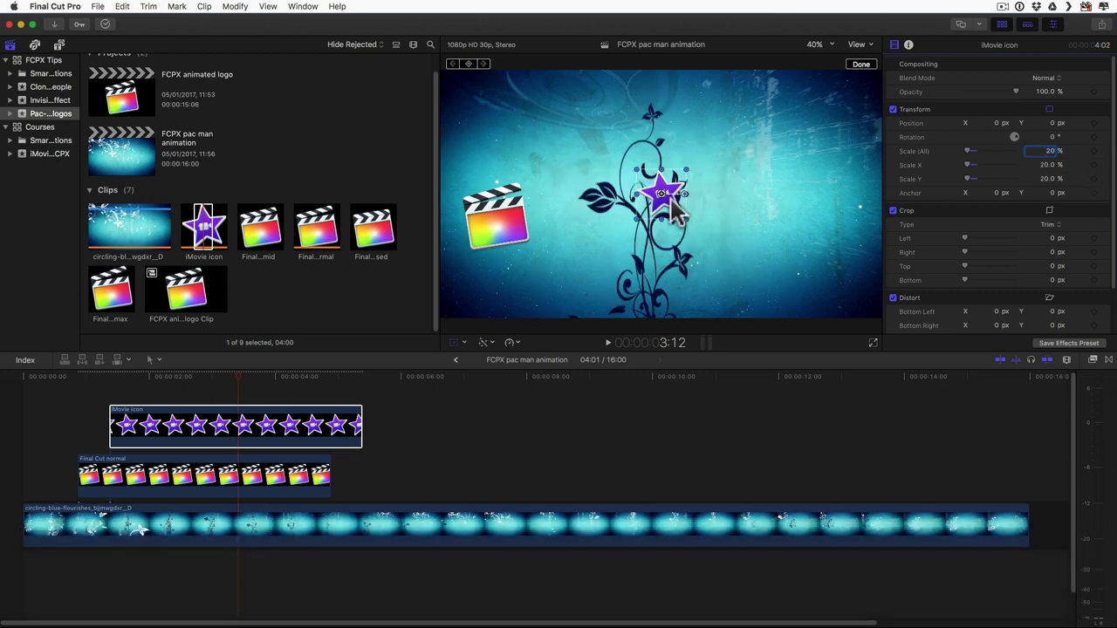
pyautogui.moveTo(660, 192); pyautogui.dragTo(571, 218)
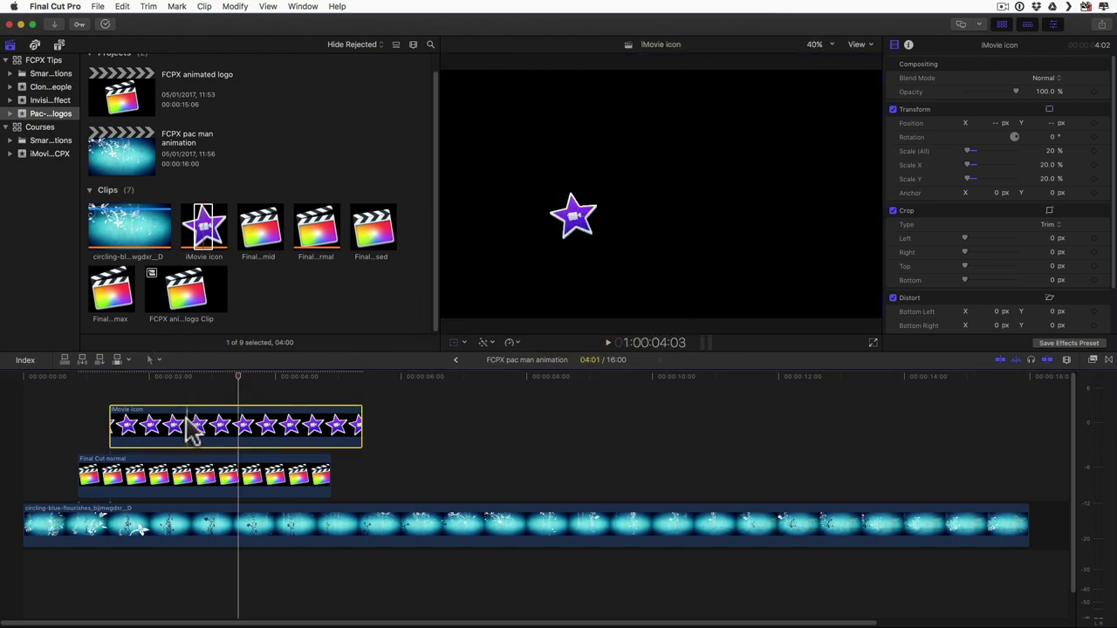
pyautogui.moveTo(192, 429); pyautogui.dragTo(195, 430)
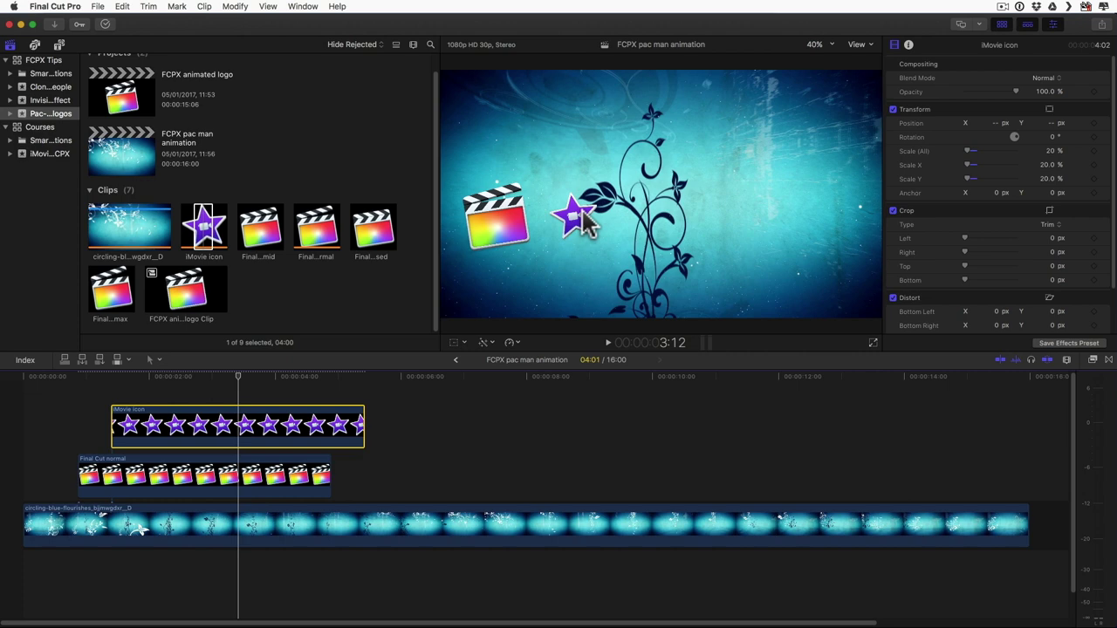
# - Search transitions for 'slid' and apply the Slide transition to the logo and star clips
pyautogui.click(1109, 358)
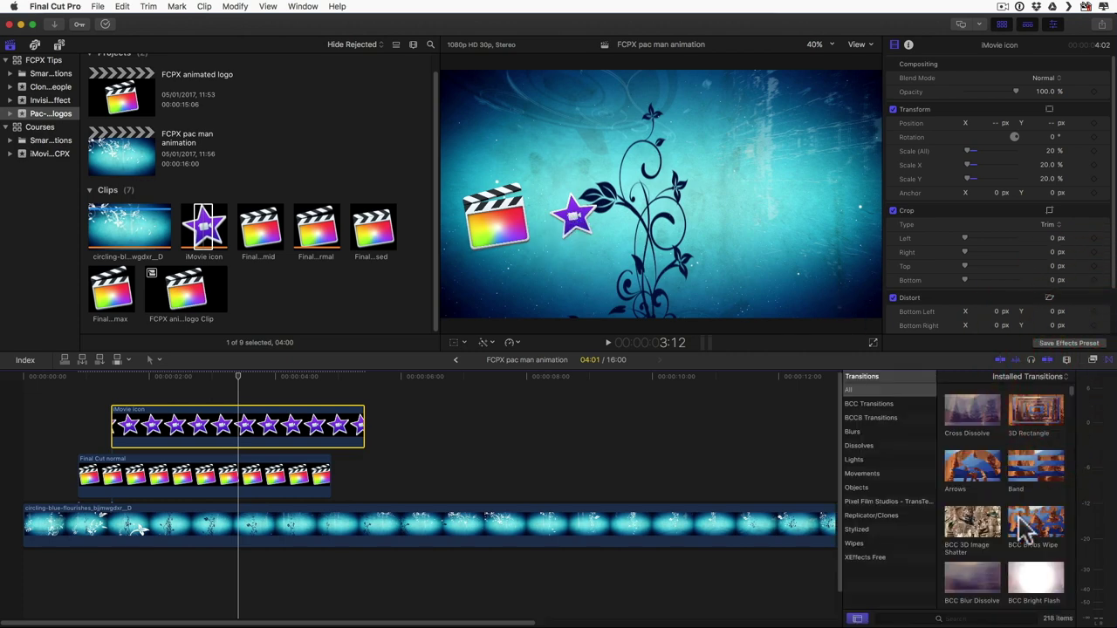
pyautogui.click(978, 615)
pyautogui.write('s')
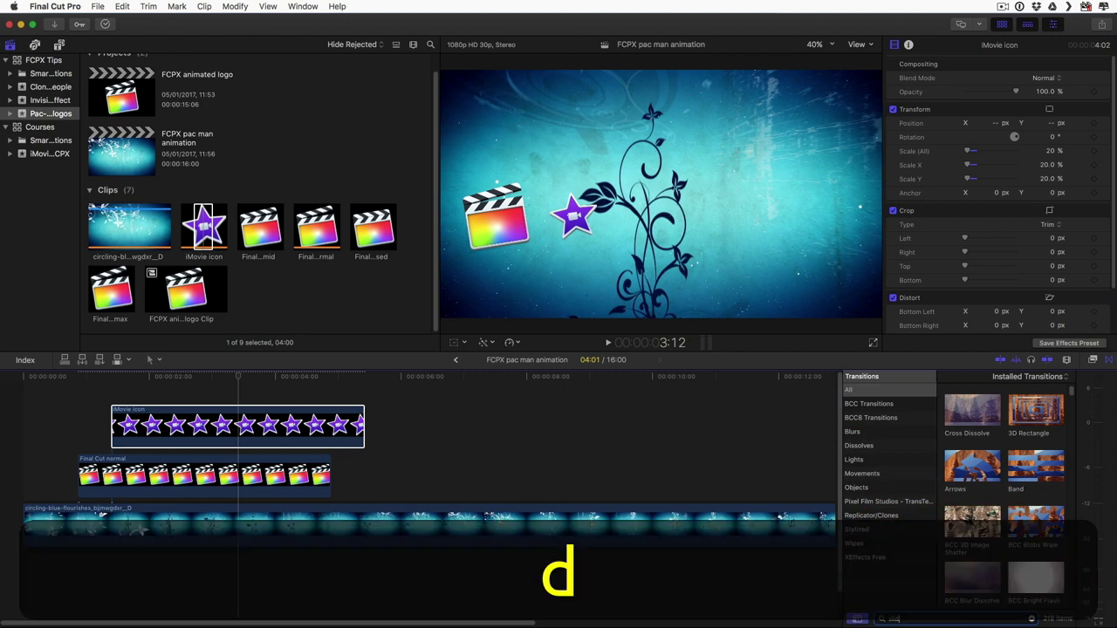
pyautogui.write('lid')
pyautogui.moveTo(987, 431); pyautogui.dragTo(90, 481)
# - Delete both clips' ending Slide transitions and shorten their entrance transitions
pyautogui.click(305, 484)
pyautogui.press('BackSpace')
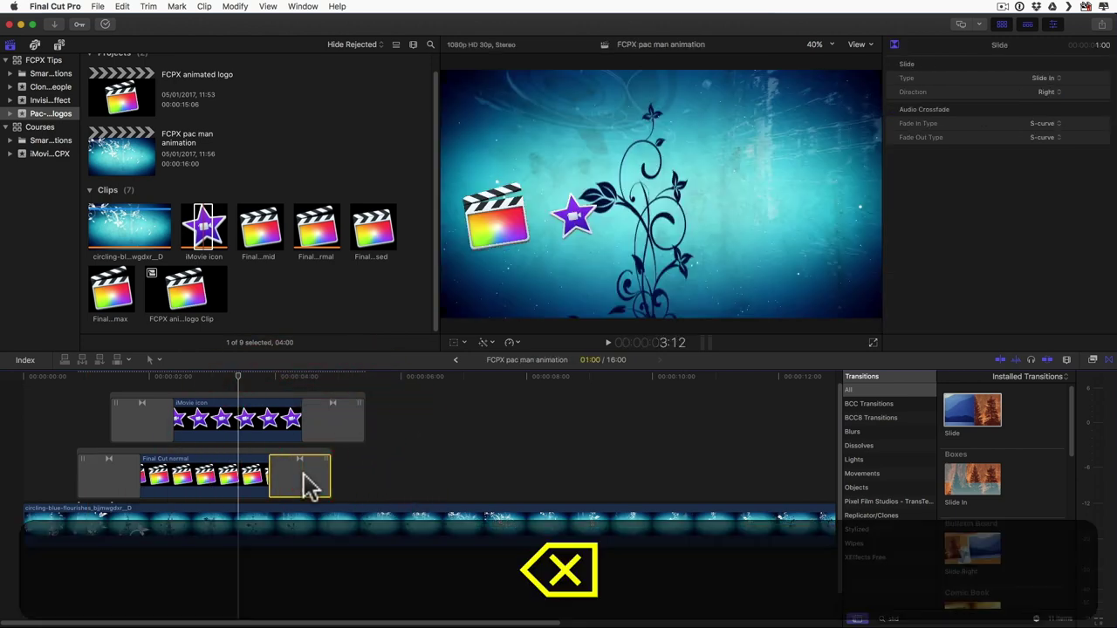
pyautogui.click(336, 428)
pyautogui.press('BackSpace')
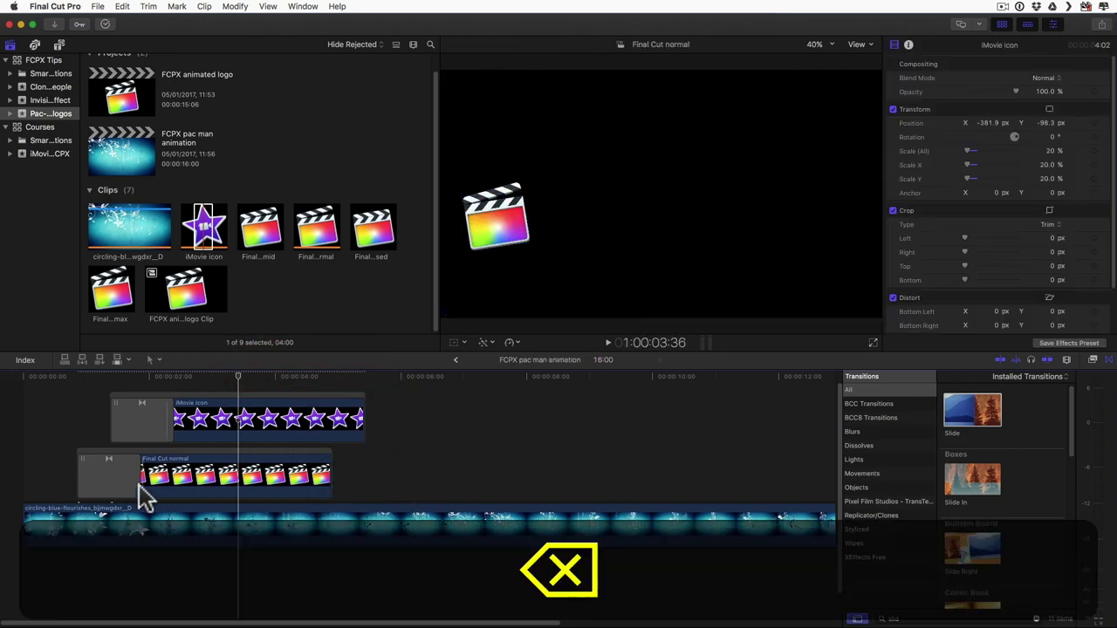
pyautogui.click(122, 480)
pyautogui.moveTo(136, 476); pyautogui.dragTo(92, 467)
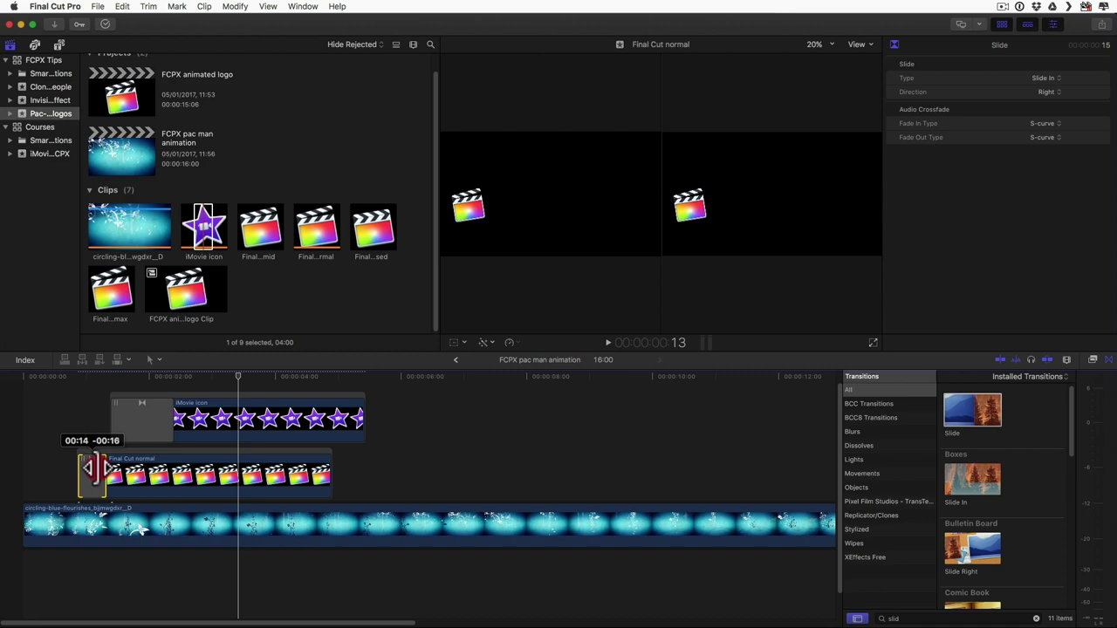
pyautogui.click(148, 417)
pyautogui.moveTo(144, 418); pyautogui.dragTo(126, 417)
# - Set the star clip's Slide transition Direction to Down
pyautogui.click(87, 475)
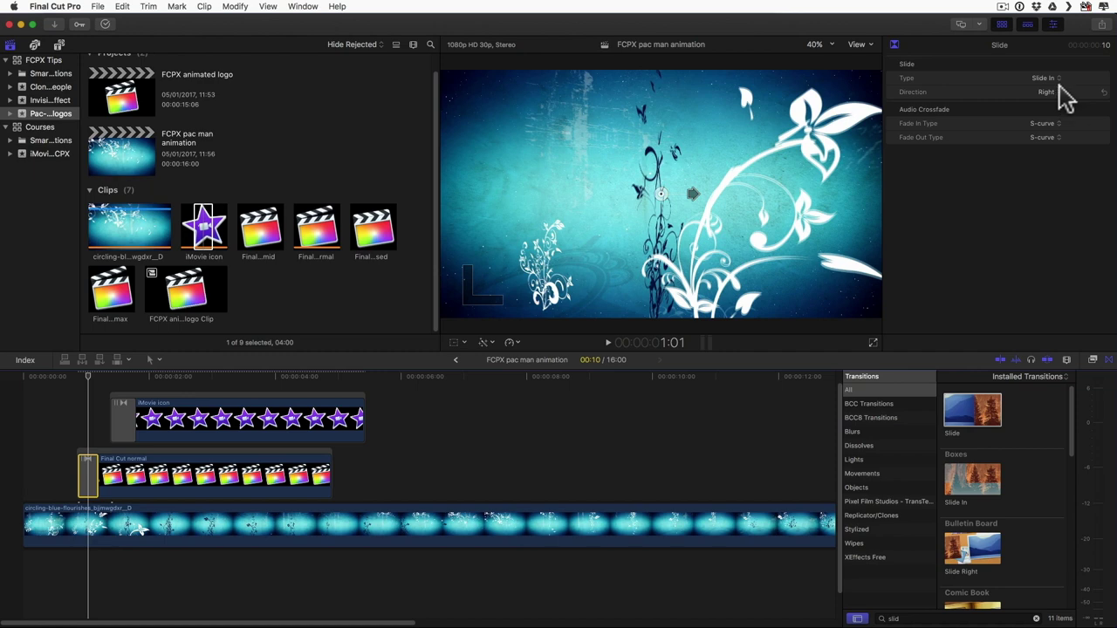
pyautogui.click(125, 416)
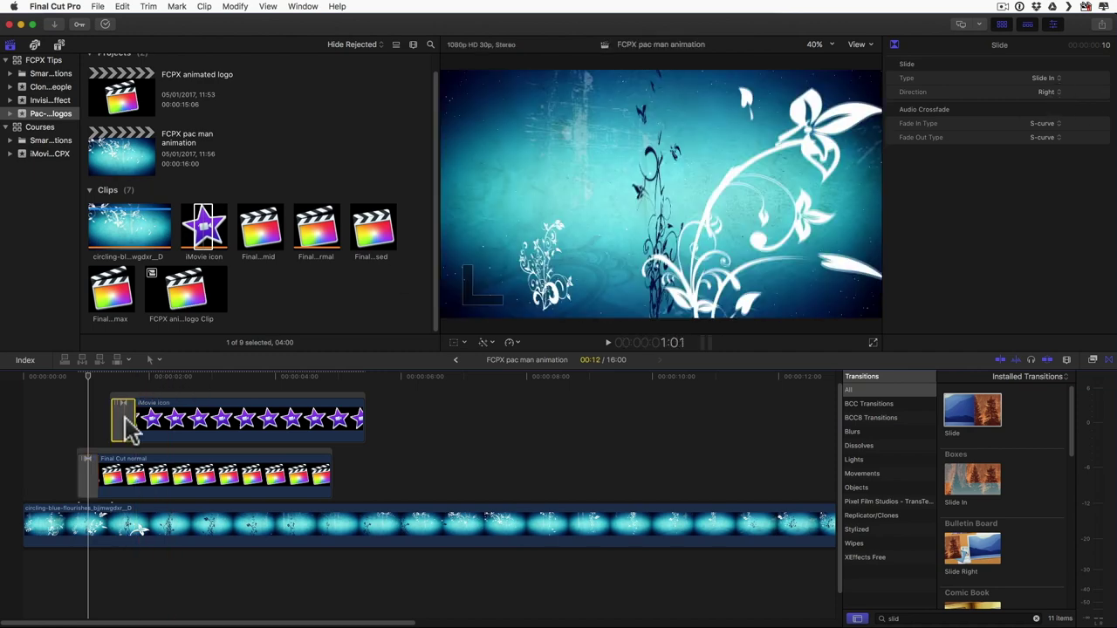
pyautogui.click(1054, 89)
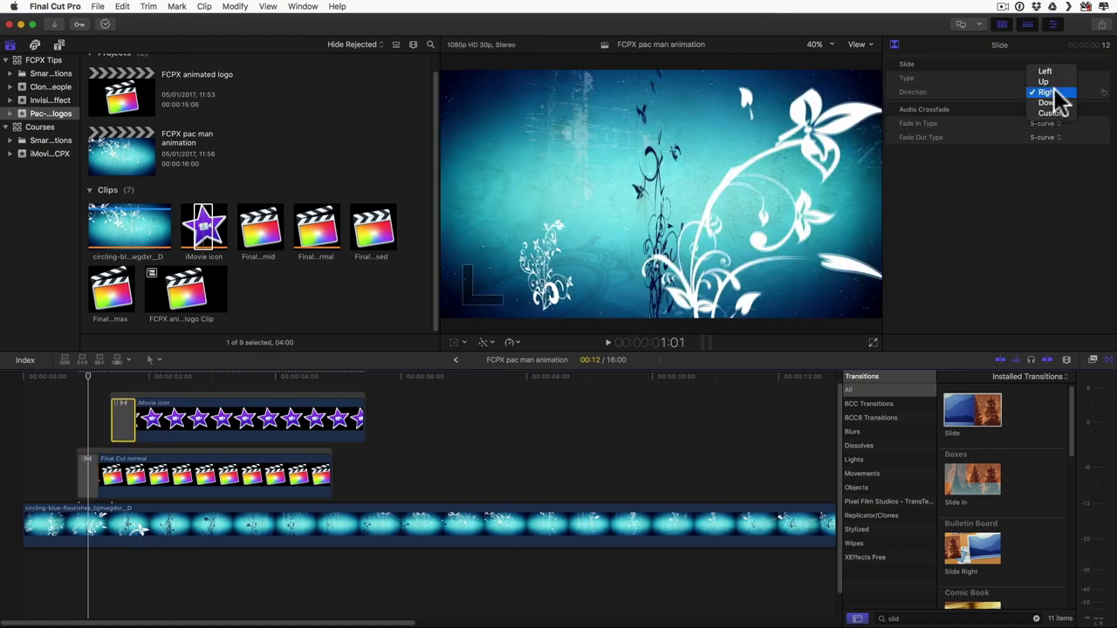
pyautogui.click(1058, 110)
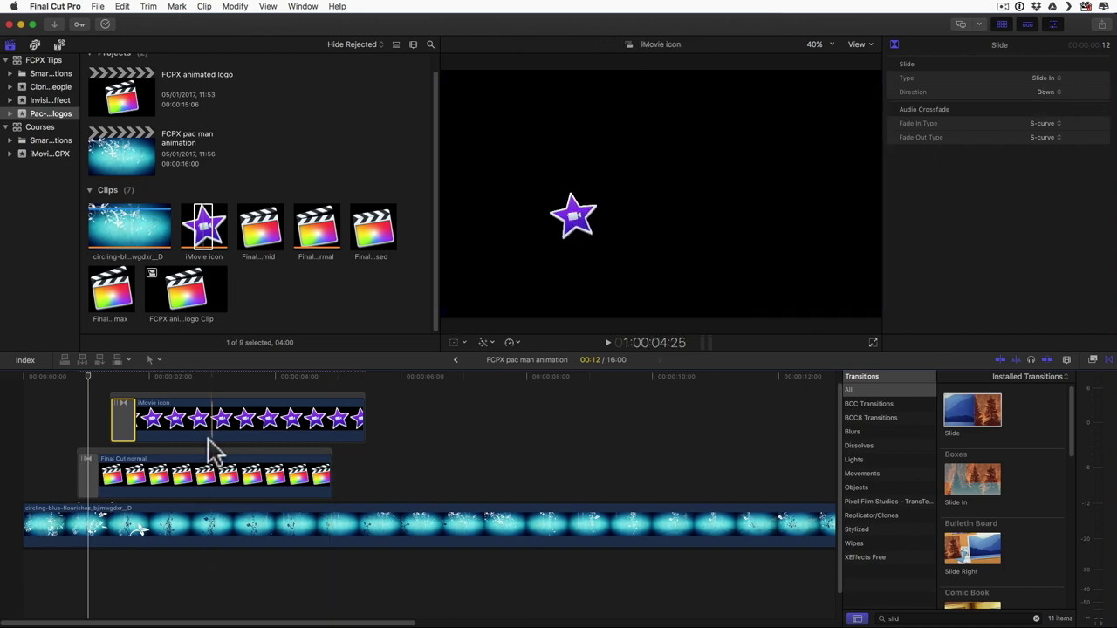
# - Preview the entrances, then lengthen the star clip to about 12 seconds
pyautogui.click(62, 412)
pyautogui.press('space')
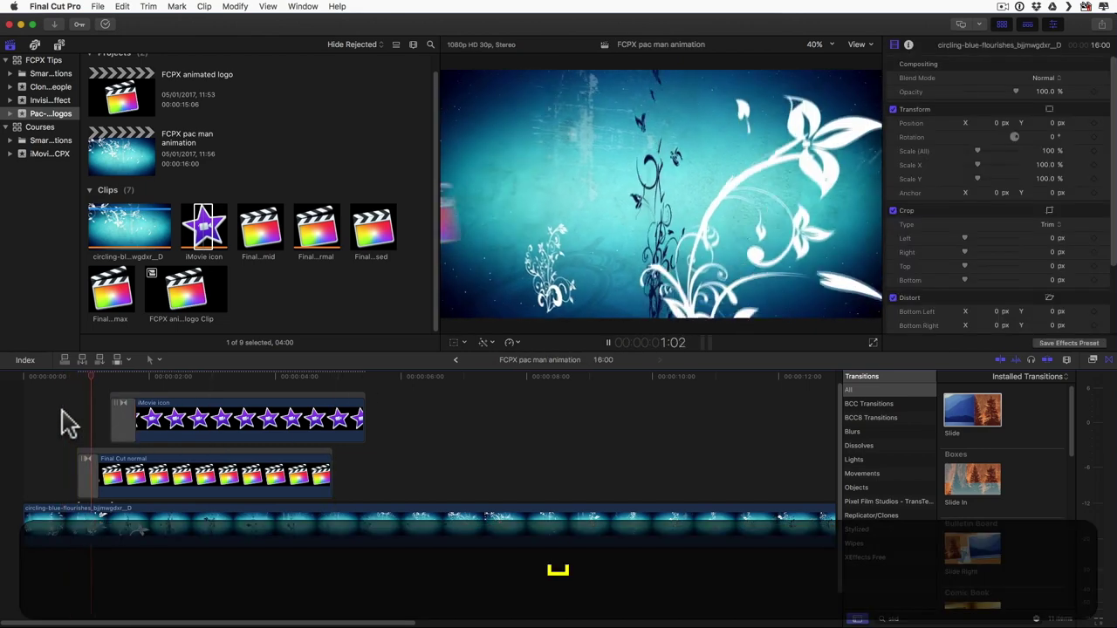
pyautogui.press('space')
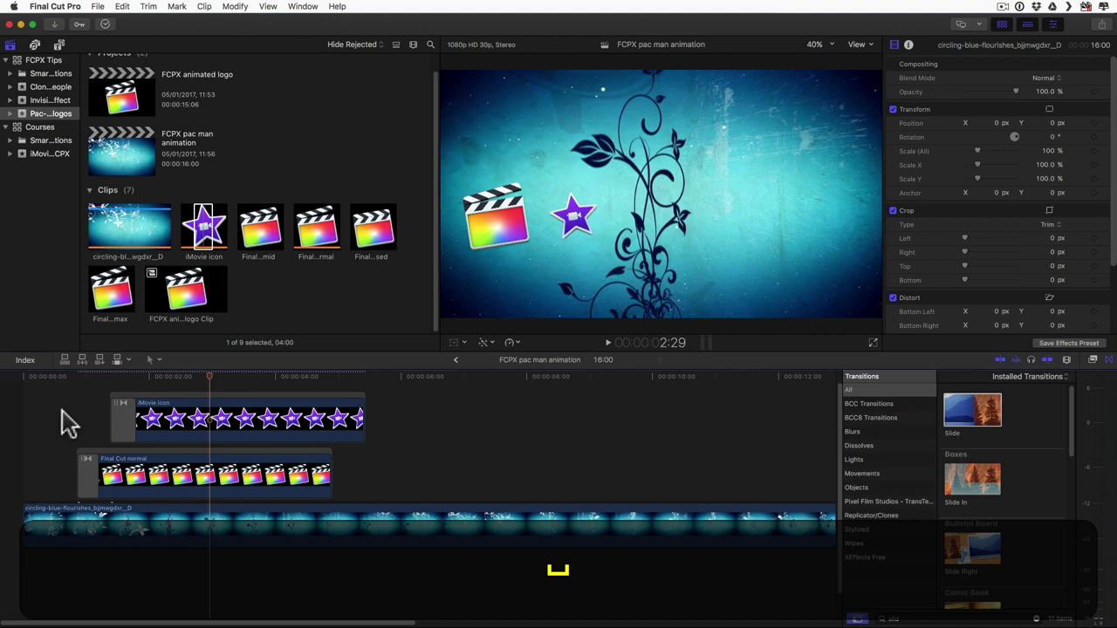
pyautogui.moveTo(360, 412); pyautogui.dragTo(876, 411)
# - Close the transitions browser and replay the animation from the start
pyautogui.click(1109, 359)
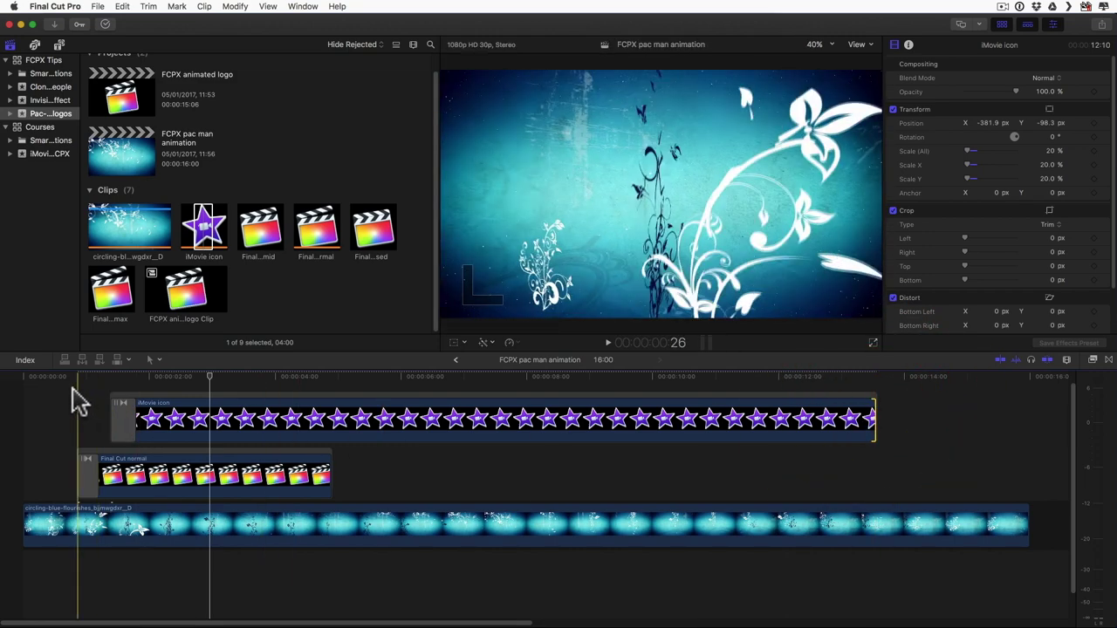
pyautogui.click(75, 399)
pyautogui.click(46, 426)
pyautogui.press('space')
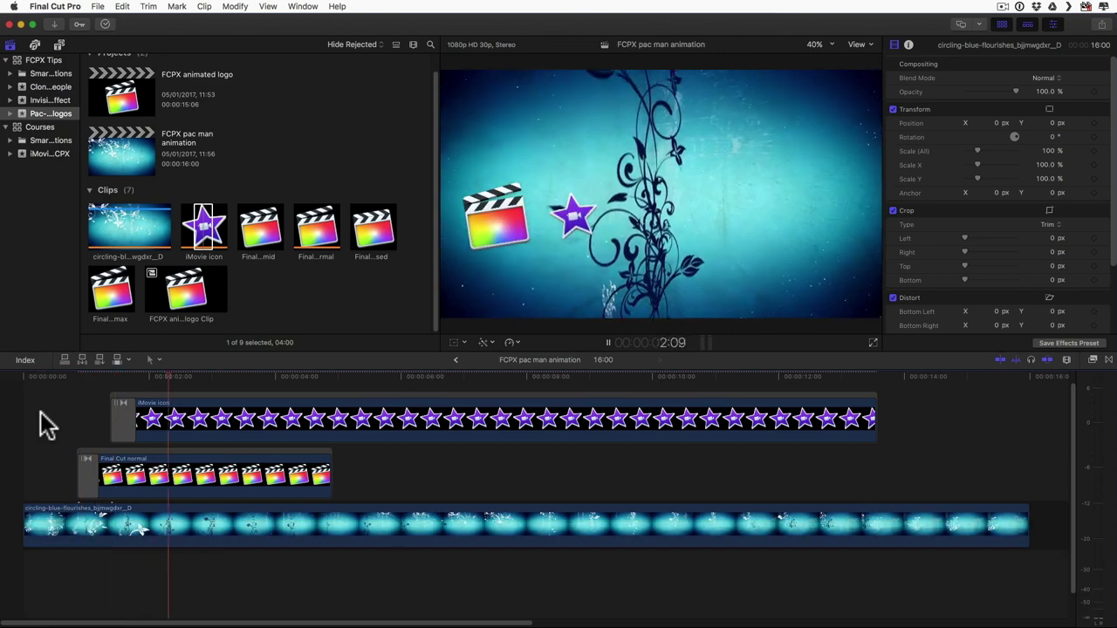
pyautogui.press('space')
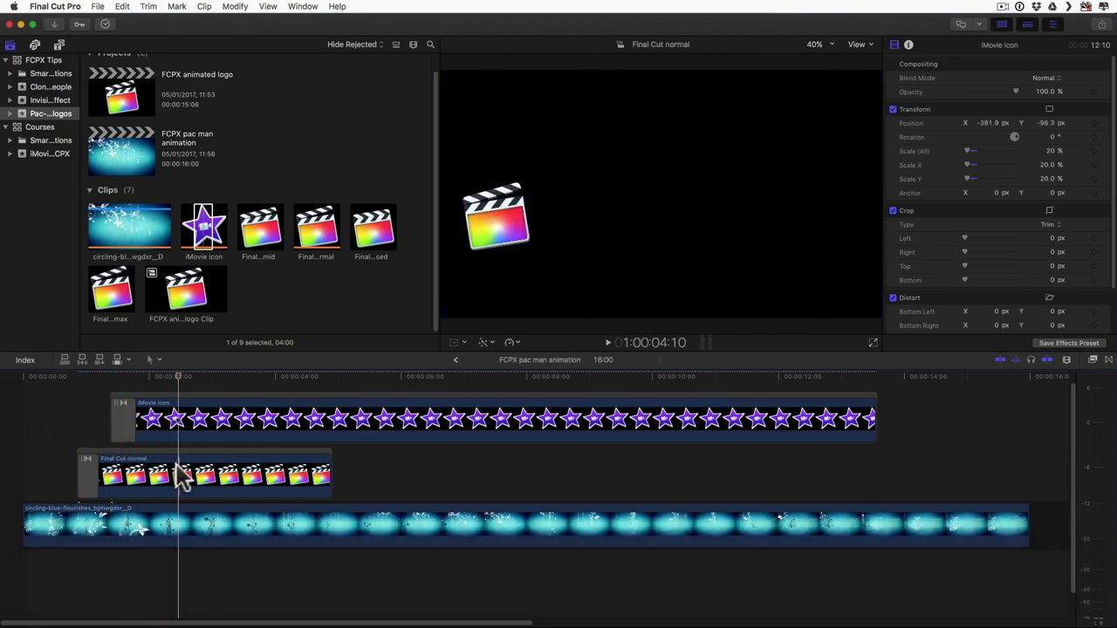
# - Keyframe the clapper logo's transform, then rotate it to -35° at 3:10
pyautogui.click(181, 476)
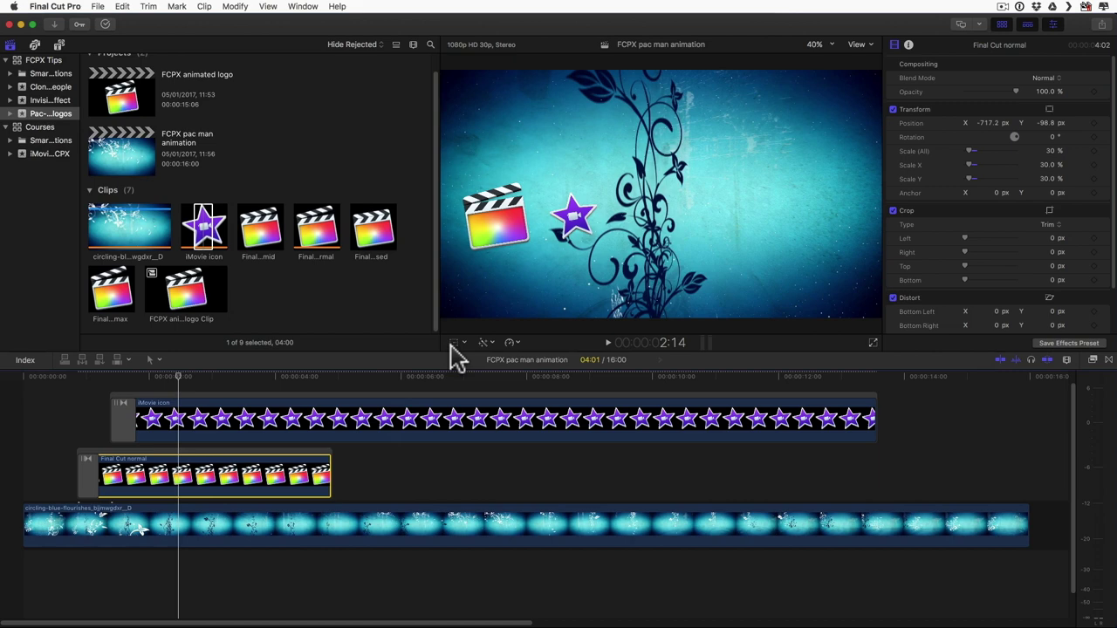
pyautogui.click(454, 343)
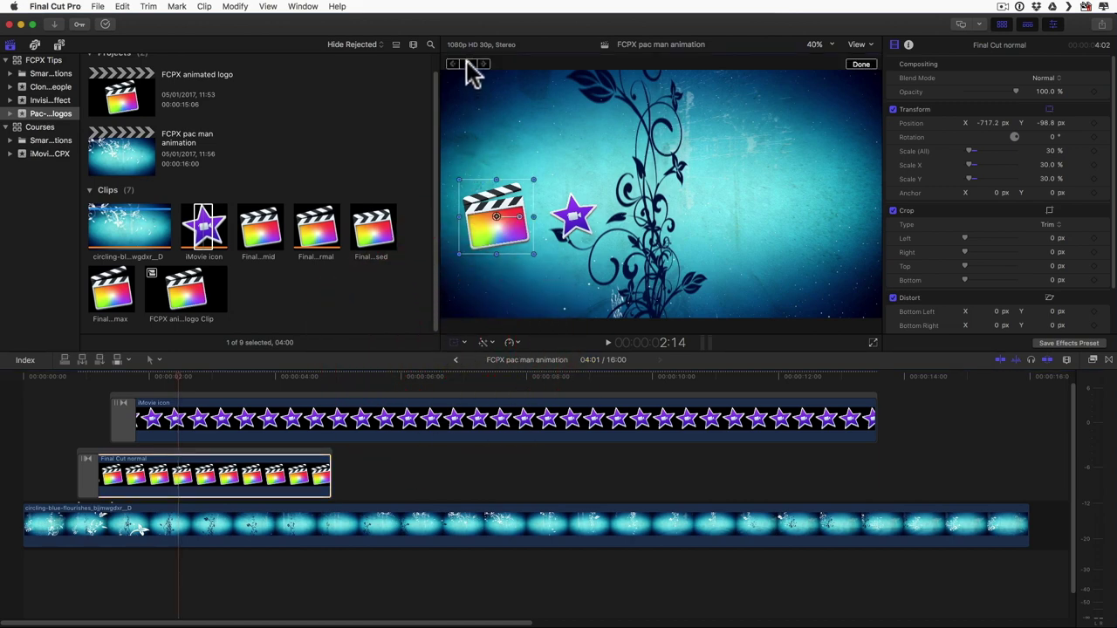
pyautogui.click(467, 64)
pyautogui.press('space')
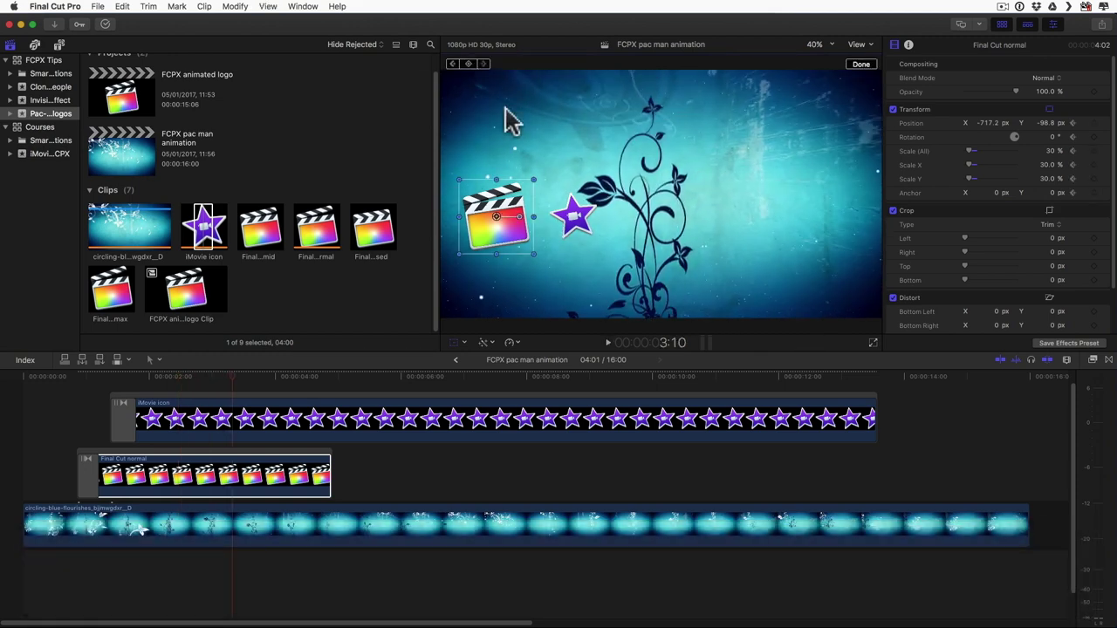
pyautogui.moveTo(522, 225); pyautogui.dragTo(514, 229)
pyautogui.click(860, 65)
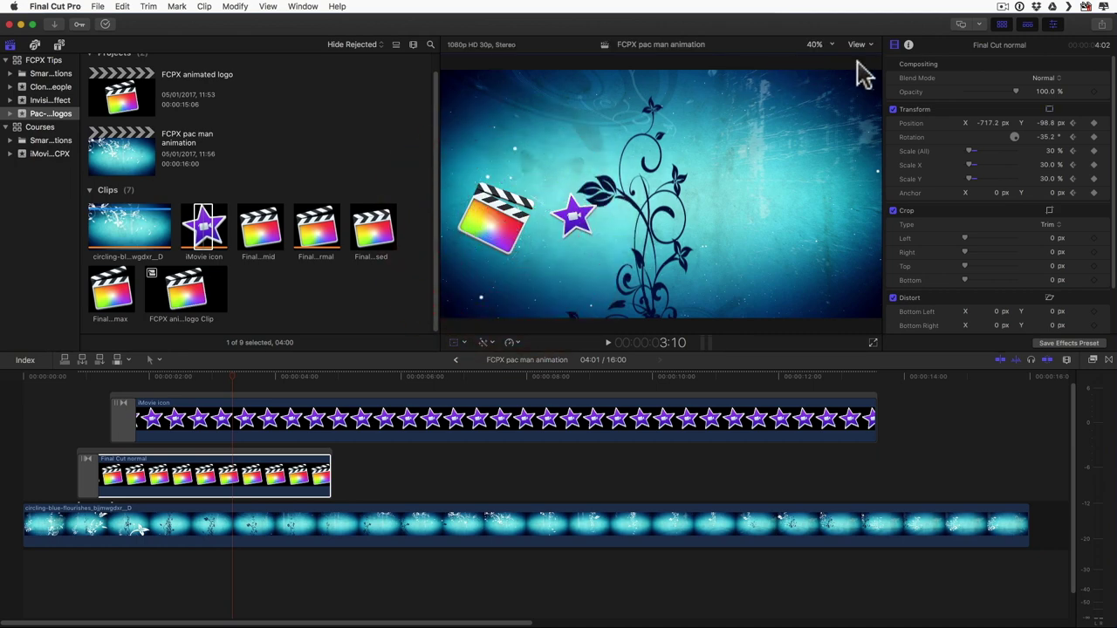
# - Trim the Final Cut normal clip to about three seconds and select the iMovie star clip at 3:15
pyautogui.moveTo(330, 476); pyautogui.dragTo(264, 472)
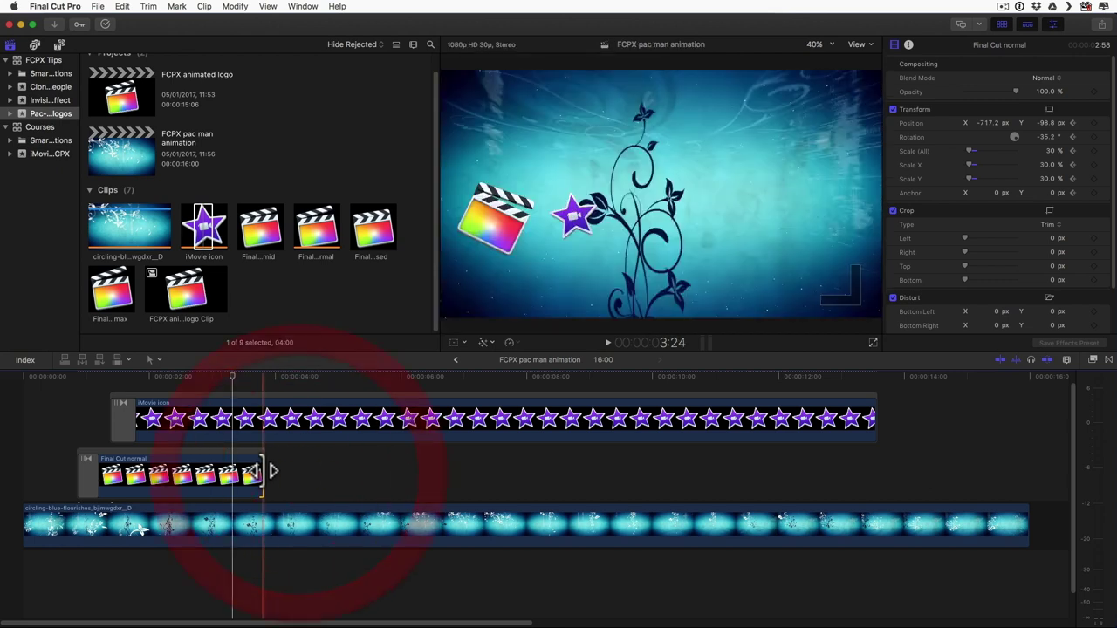
pyautogui.click(246, 379)
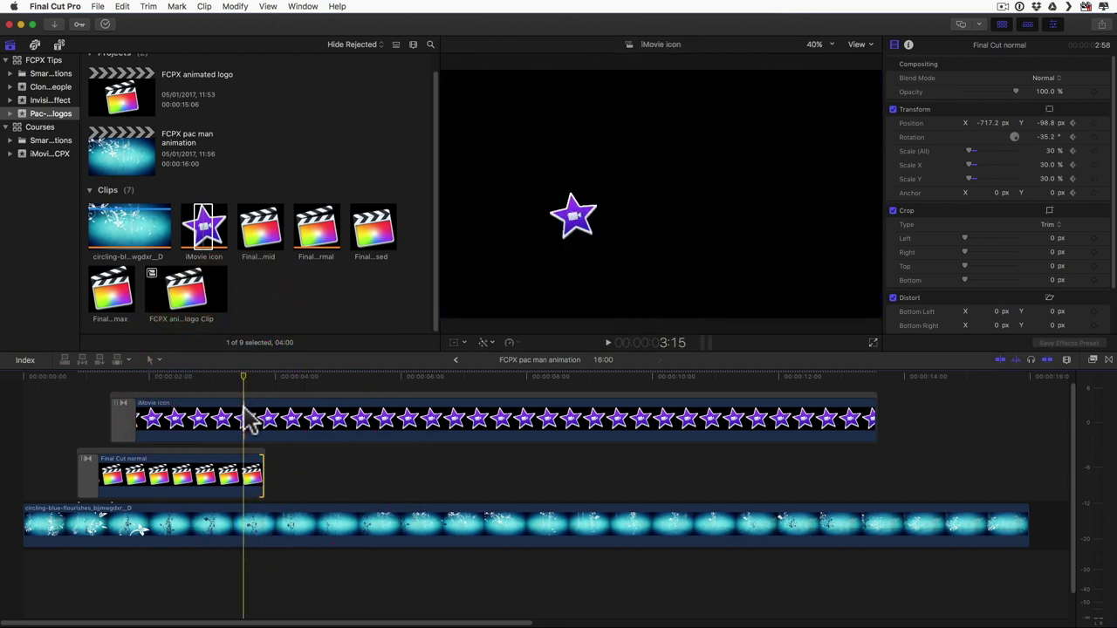
pyautogui.click(249, 421)
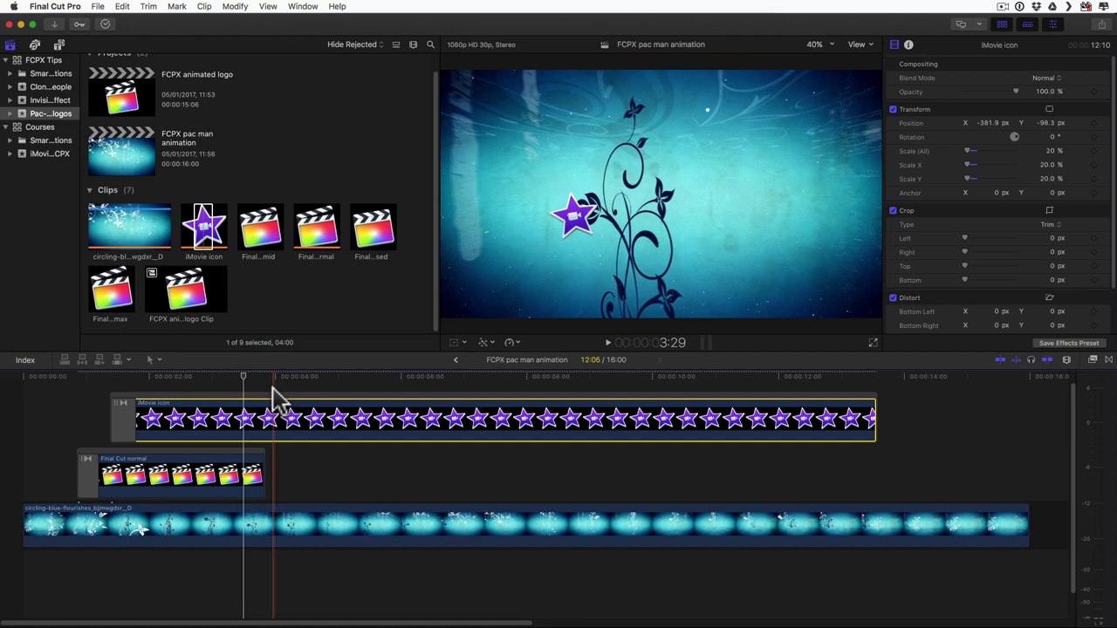
# - Keyframe the star rotating about 20°, rising toward the top flourish, then drifting right
pyautogui.click(454, 342)
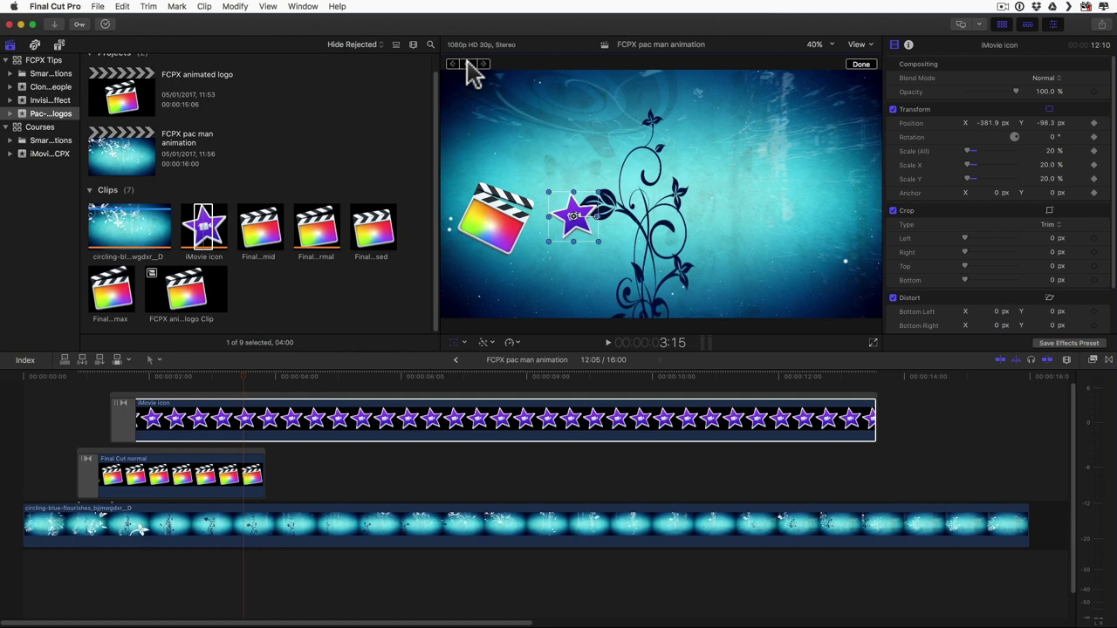
pyautogui.press('space')
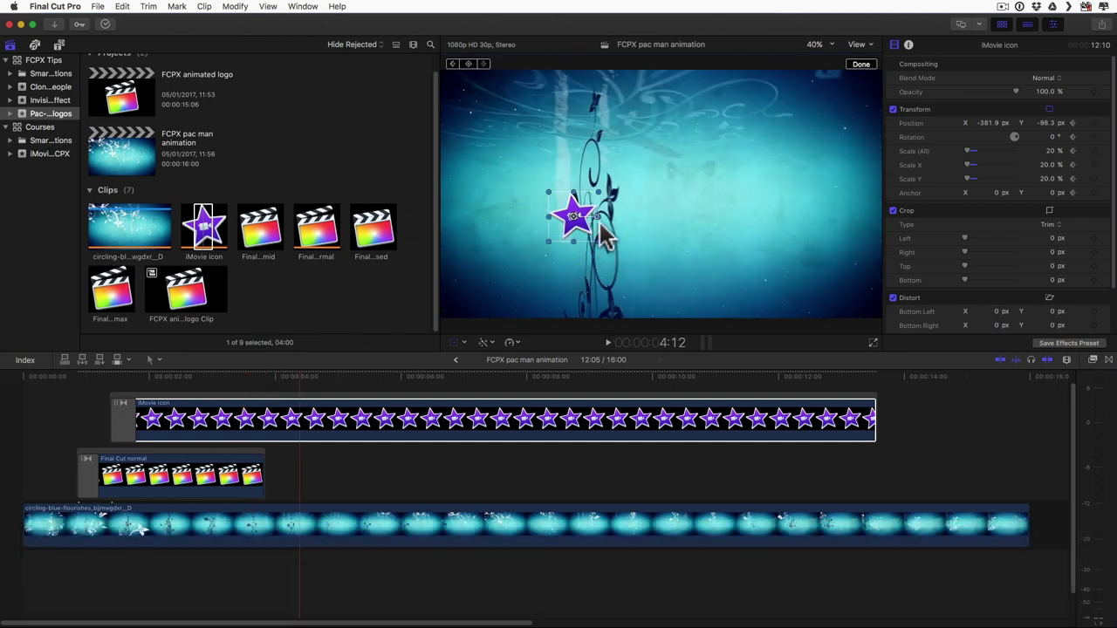
pyautogui.moveTo(598, 218); pyautogui.dragTo(592, 186)
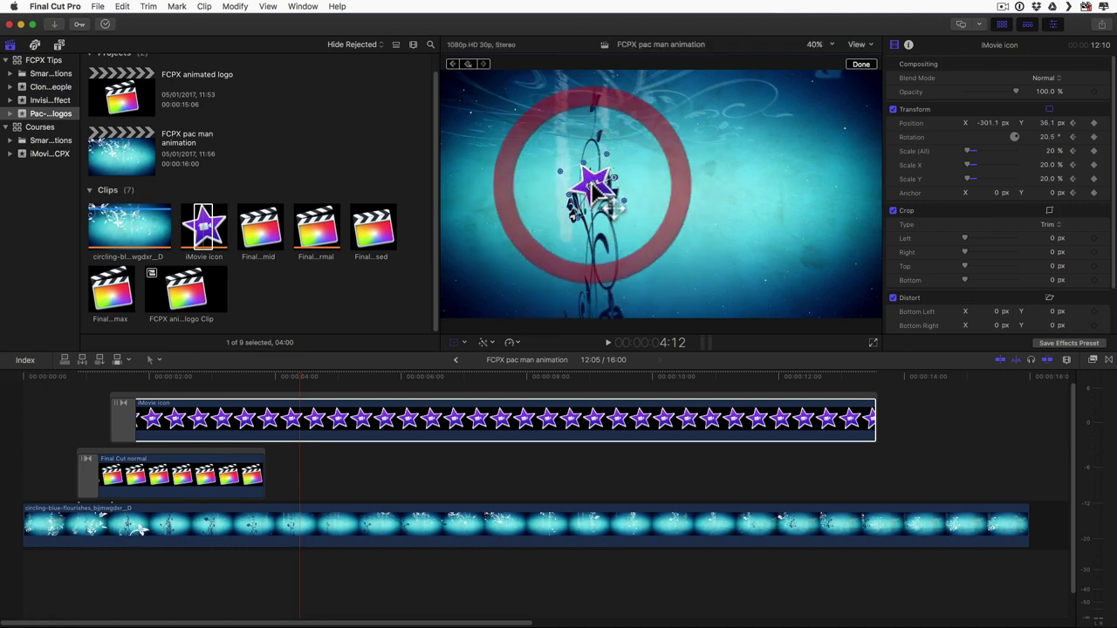
pyautogui.click(614, 178)
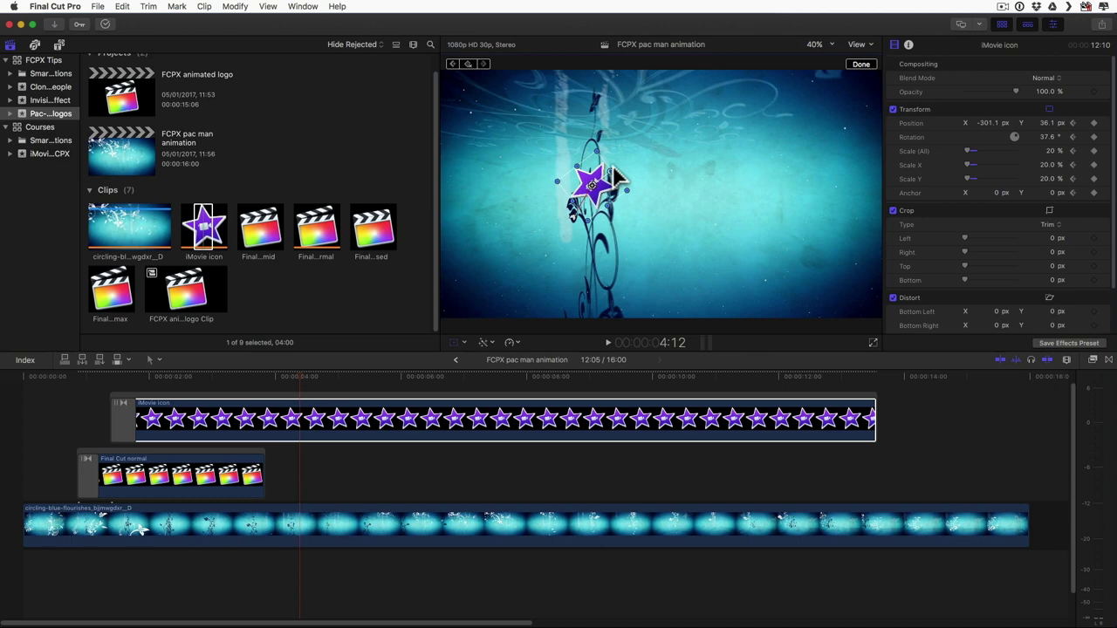
pyautogui.press('space')
pyautogui.press('space')
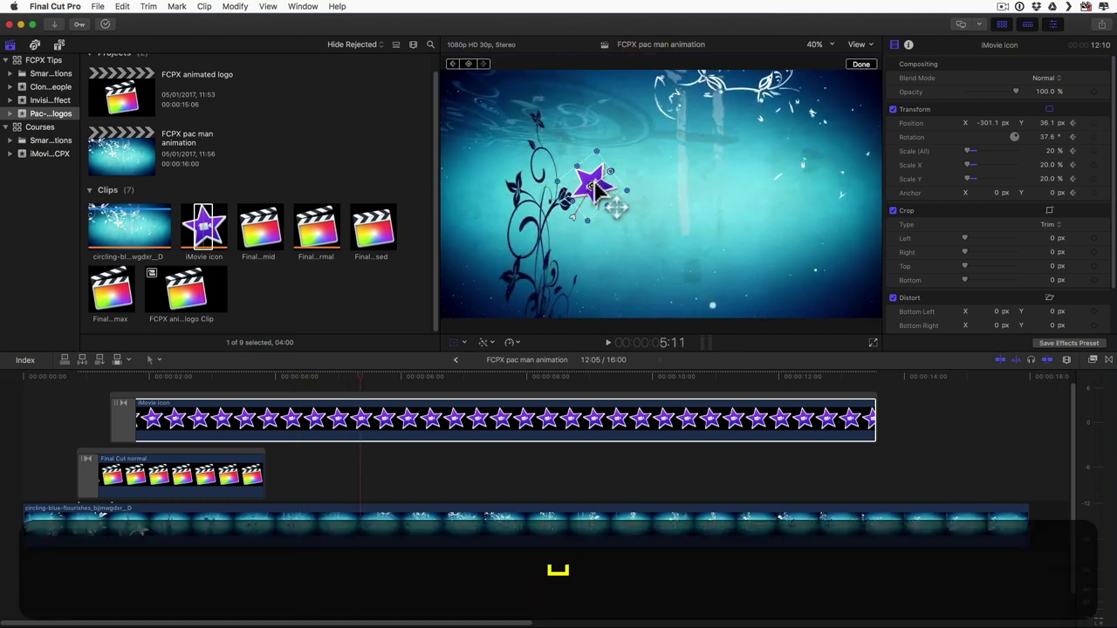
pyautogui.moveTo(611, 183); pyautogui.dragTo(608, 123)
pyautogui.click(630, 120)
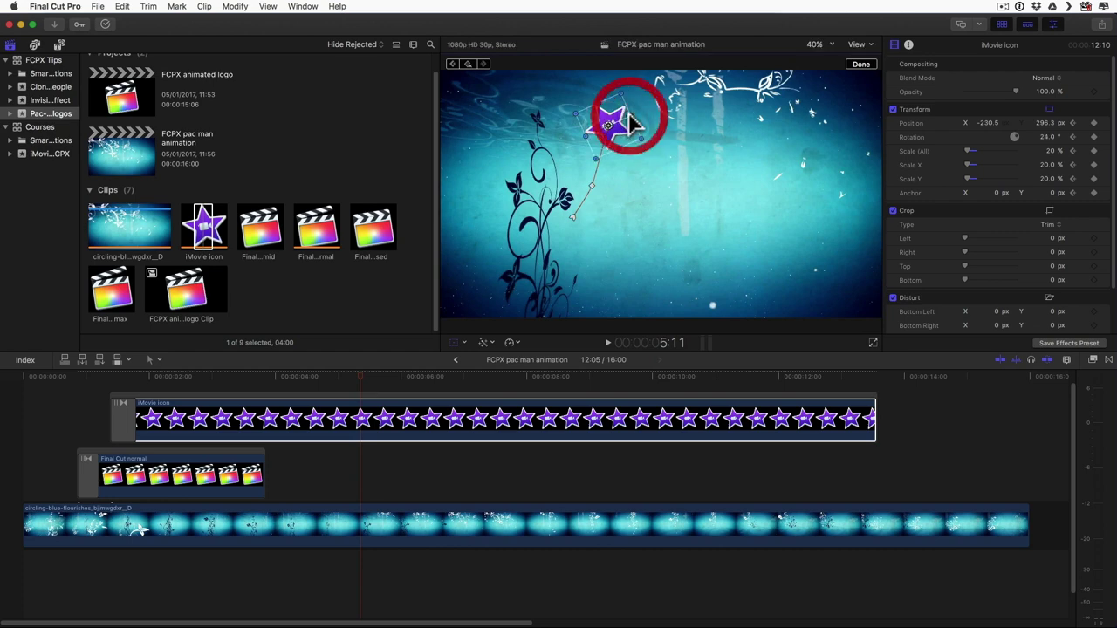
pyautogui.press('space')
pyautogui.press('space')
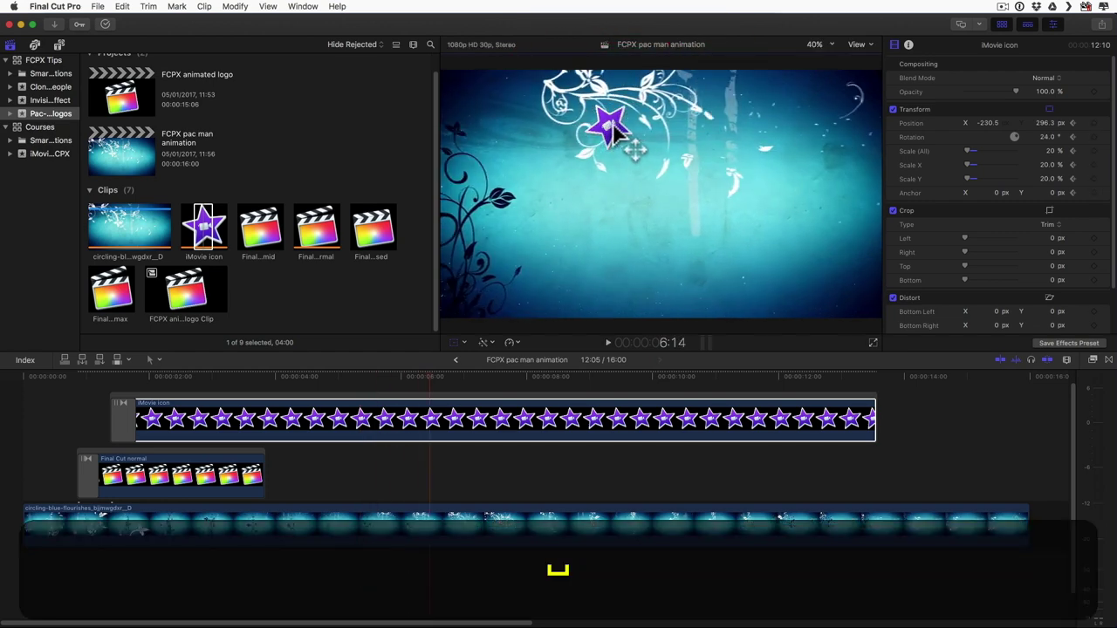
pyautogui.moveTo(607, 122); pyautogui.dragTo(672, 122)
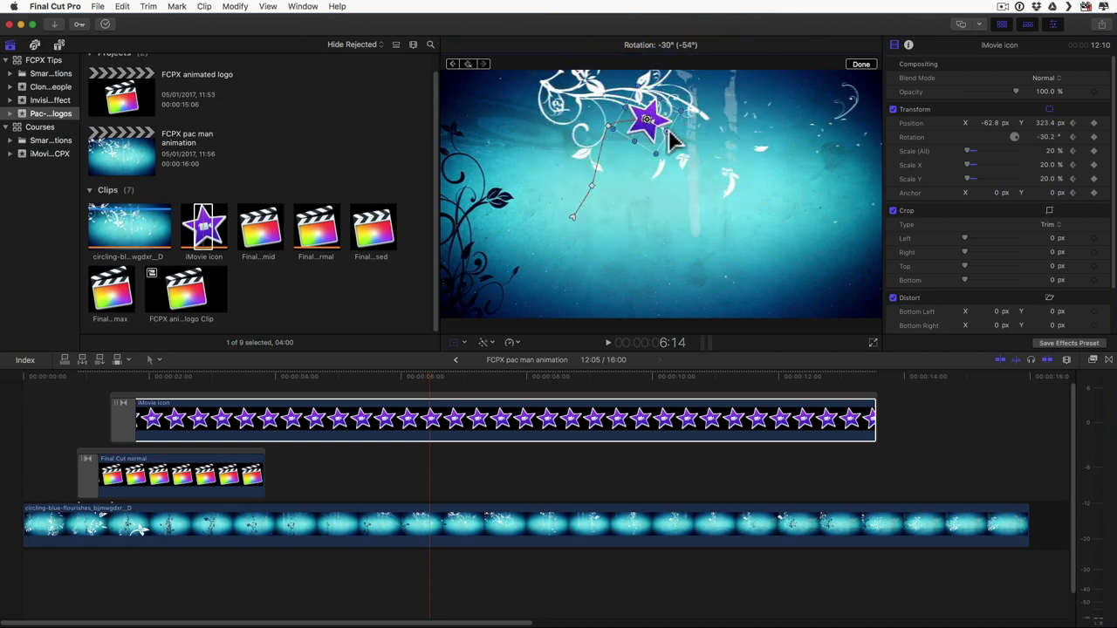
# - Keyframe the star zigzagging down-right, up-right, and out the right edge by 12:15
pyautogui.press('space')
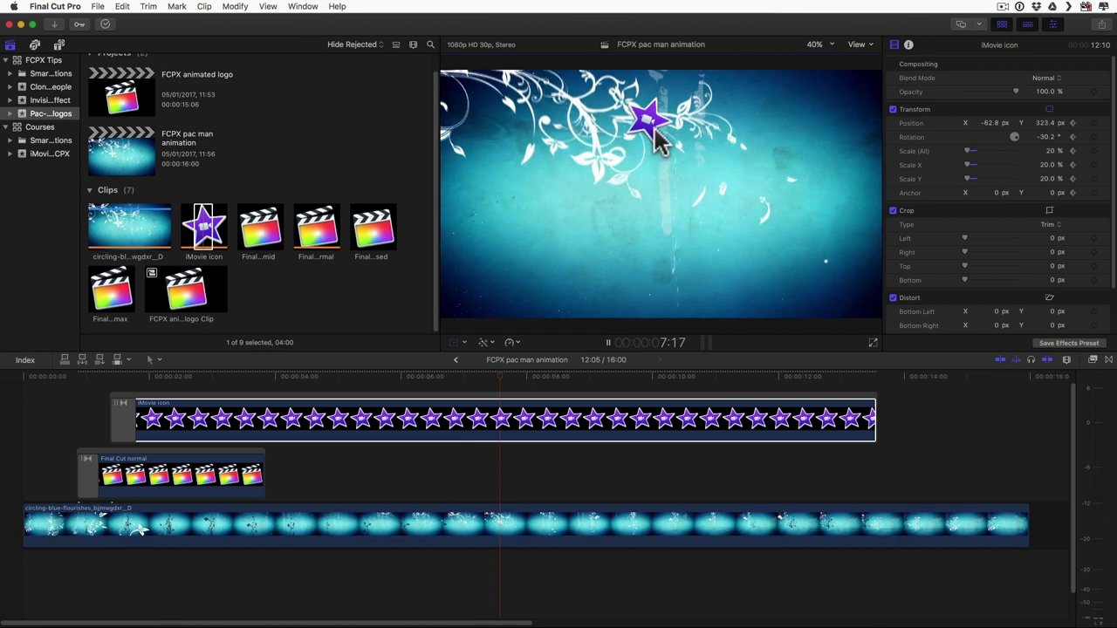
pyautogui.press('space')
pyautogui.moveTo(647, 125); pyautogui.dragTo(742, 274)
pyautogui.press('space')
pyautogui.press('space')
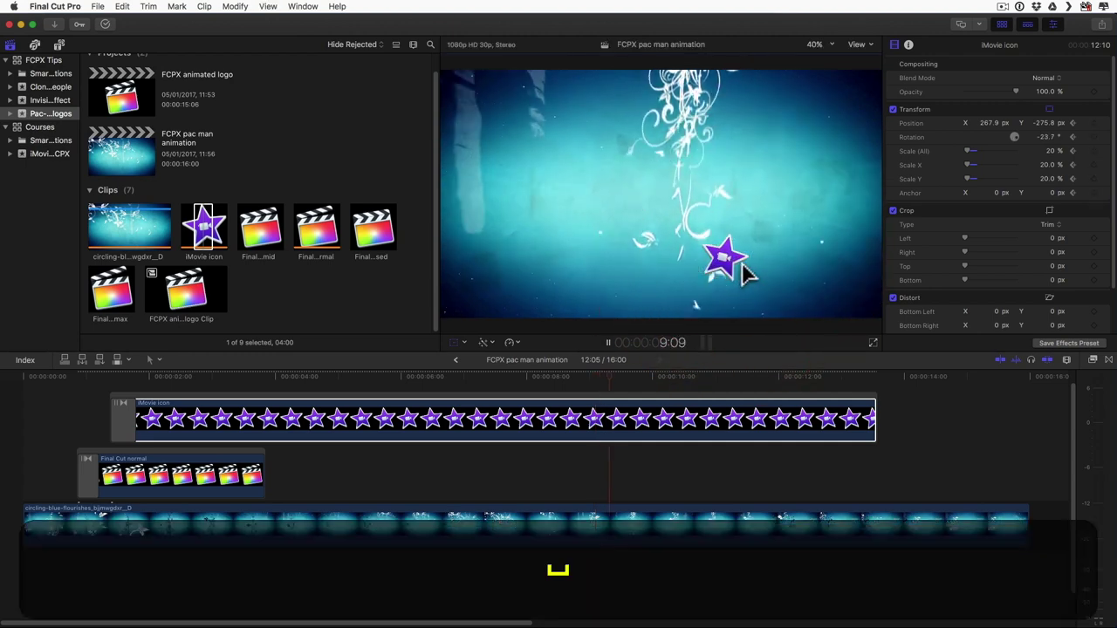
pyautogui.press('space')
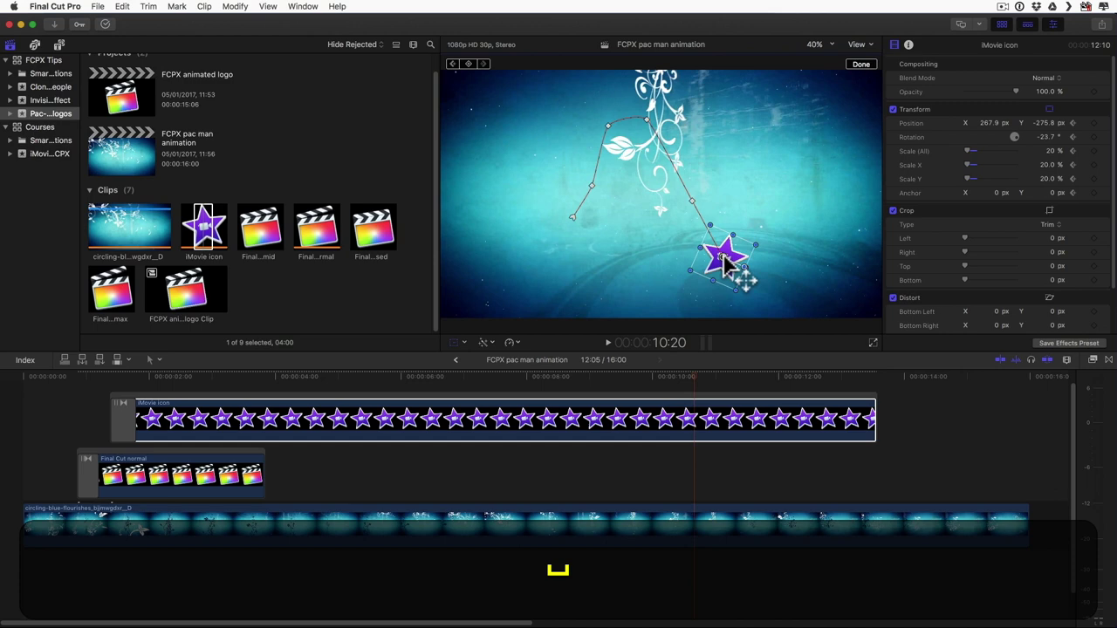
pyautogui.moveTo(738, 274); pyautogui.dragTo(834, 247)
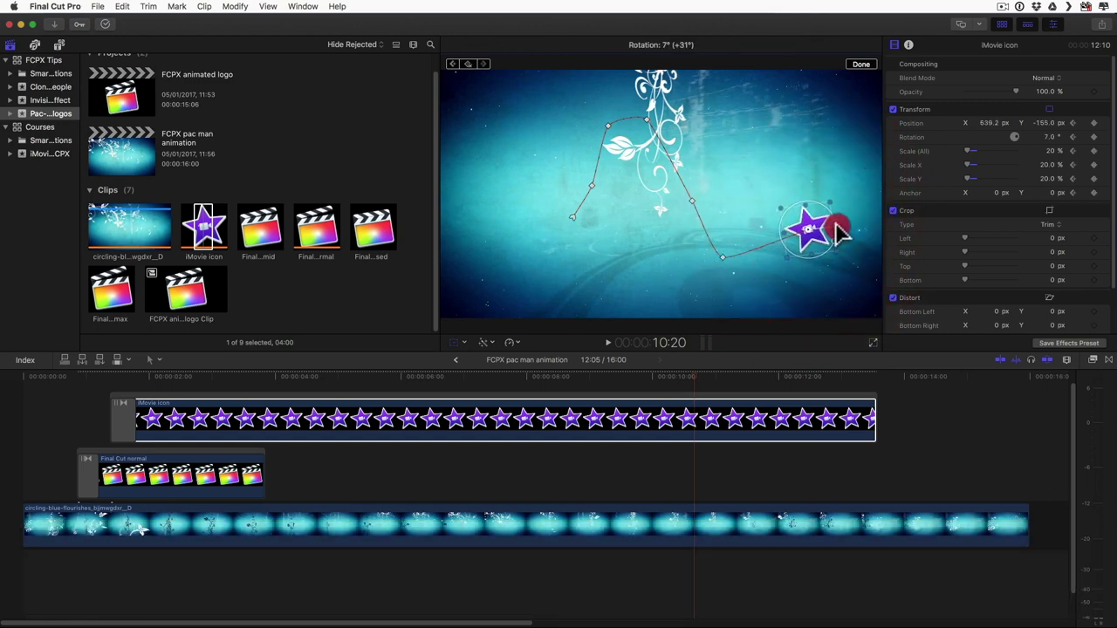
pyautogui.press('space')
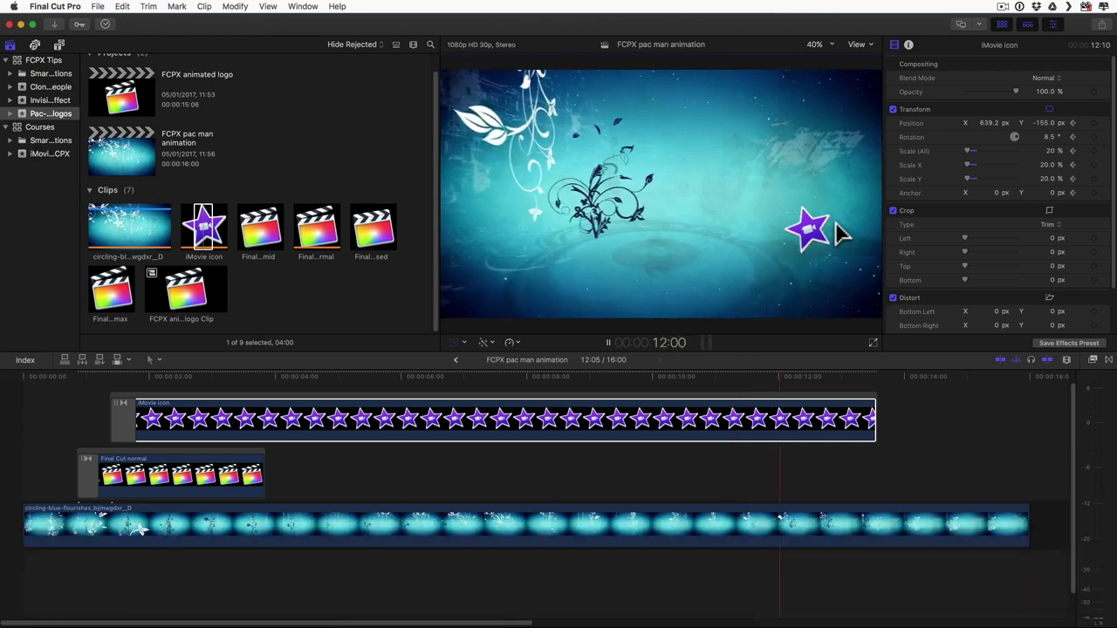
pyautogui.press('space')
pyautogui.moveTo(825, 245); pyautogui.dragTo(923, 185)
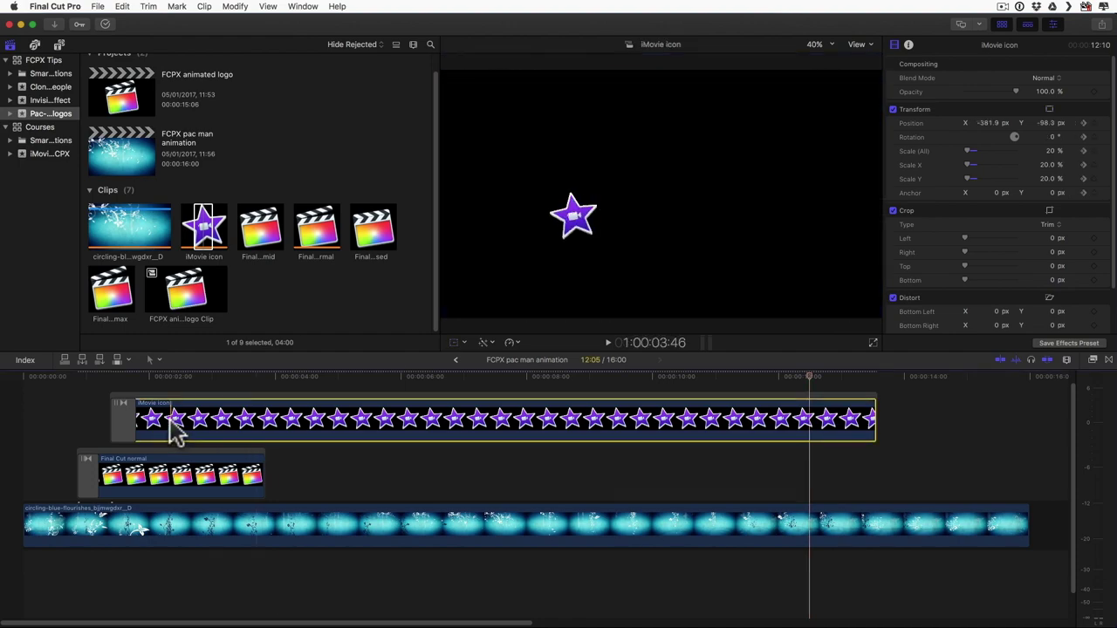
pyautogui.press('space')
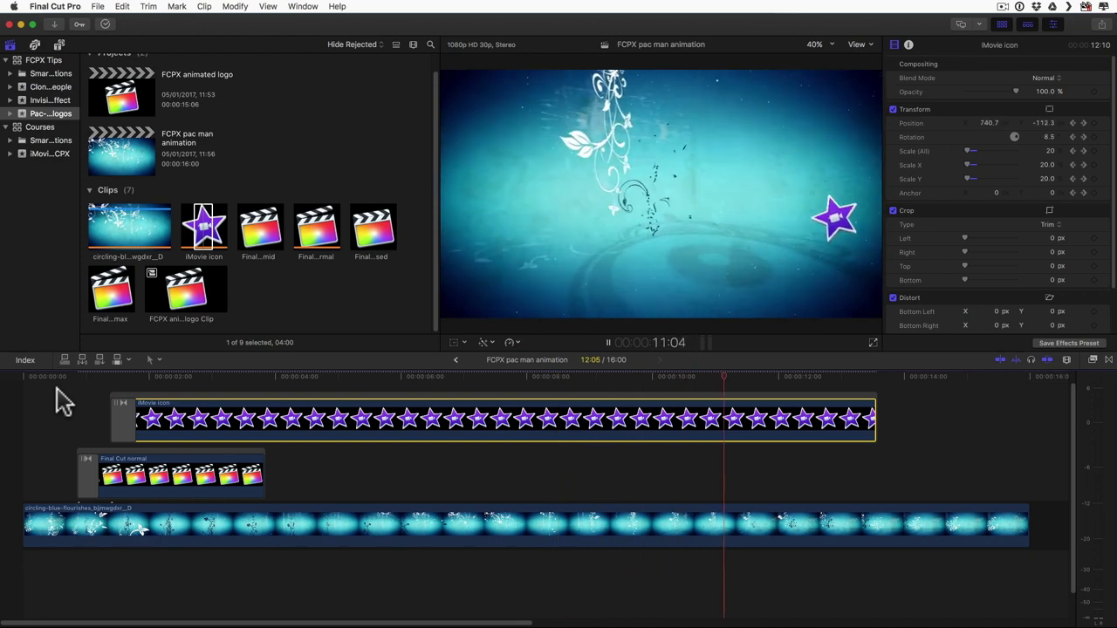
# - Place the FCPX animated logo Clip after Final Cut normal, trim its end to 11:00, and fit the timeline
pyautogui.click(188, 295)
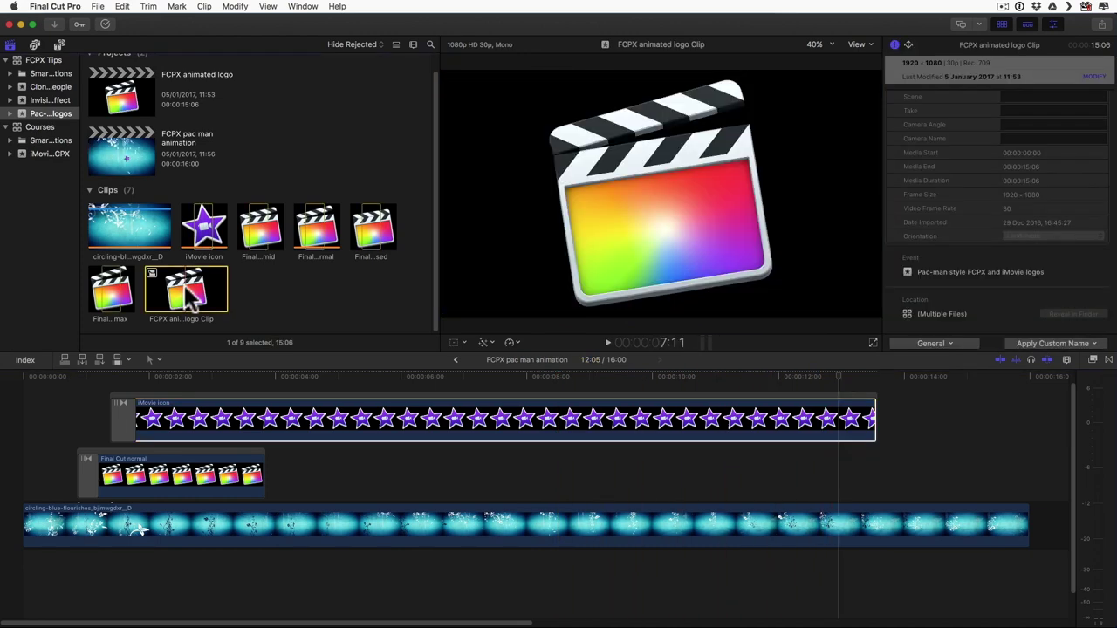
pyautogui.moveTo(187, 295); pyautogui.dragTo(264, 474)
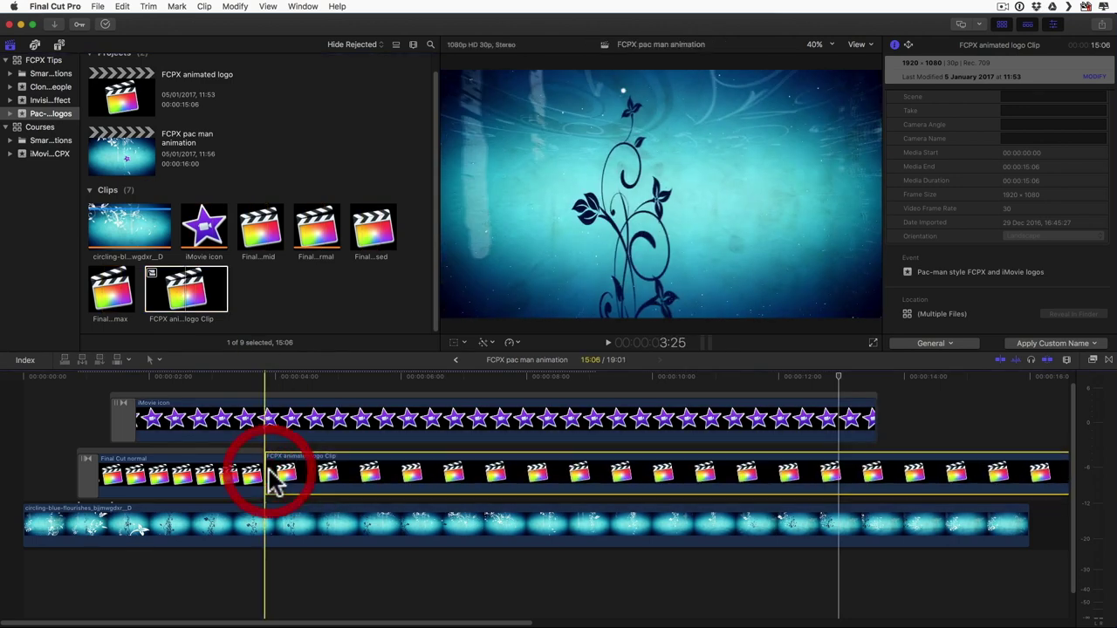
pyautogui.hscroll(3, 611, 476)
pyautogui.hscroll(4, 986, 489)
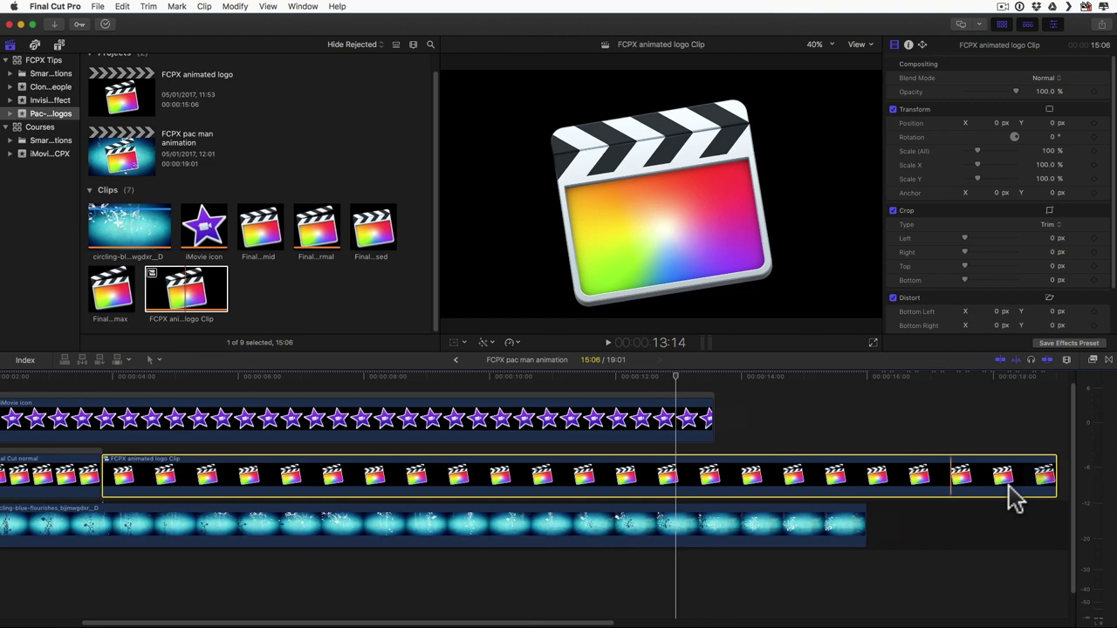
pyautogui.moveTo(980, 472); pyautogui.dragTo(706, 469)
pyautogui.hotkey('shift', 'z')
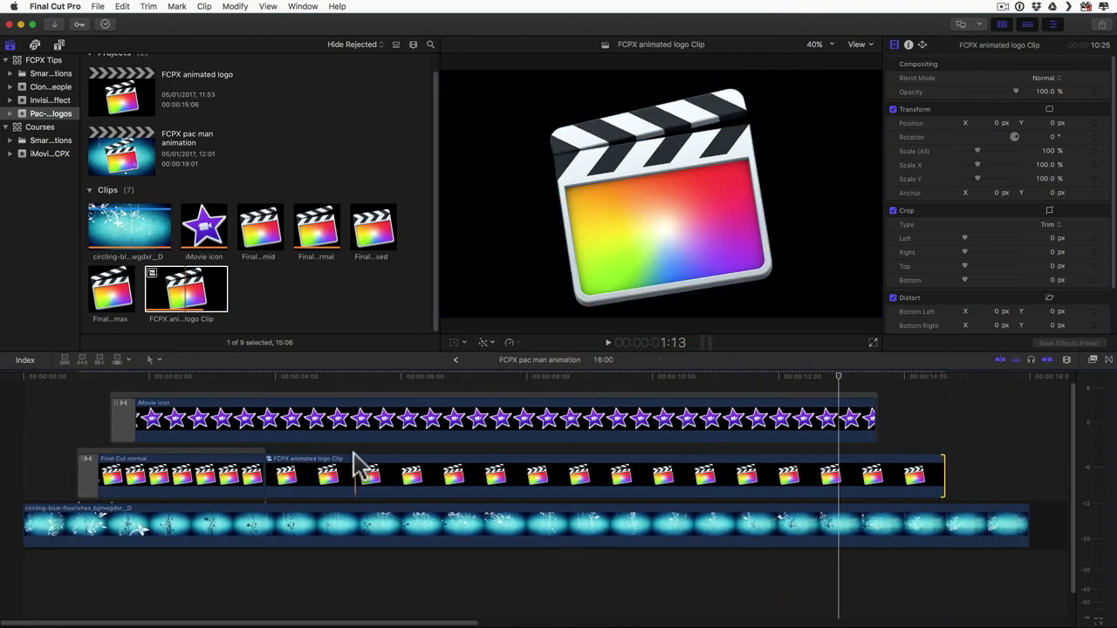
pyautogui.click(255, 381)
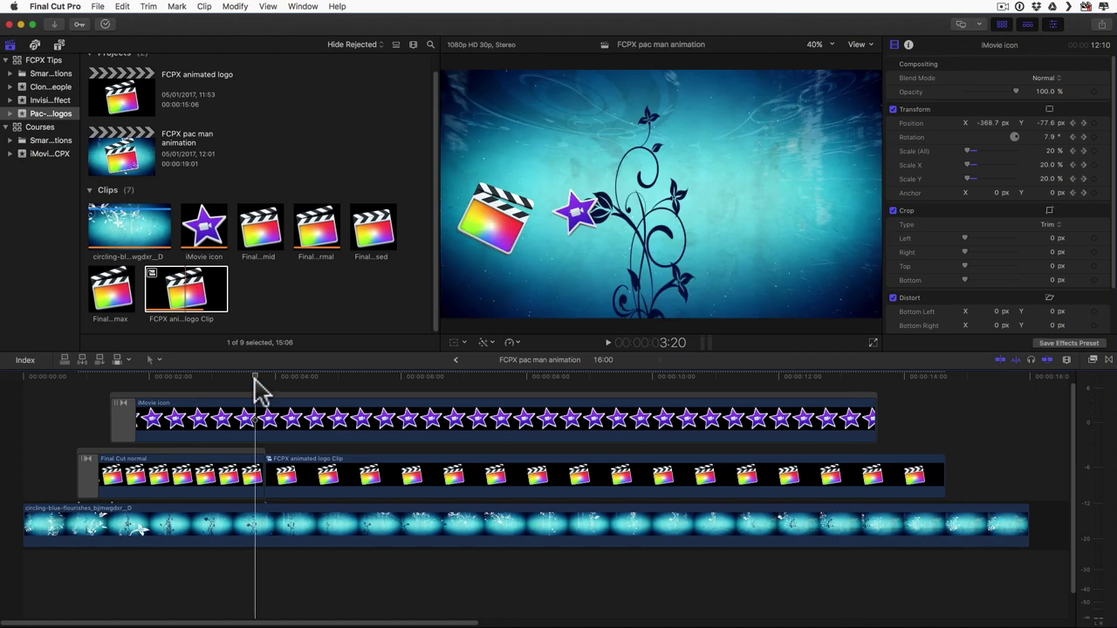
# - Toggle between the Final Cut normal clip alone and the full project frame at 3:20
pyautogui.click(260, 475)
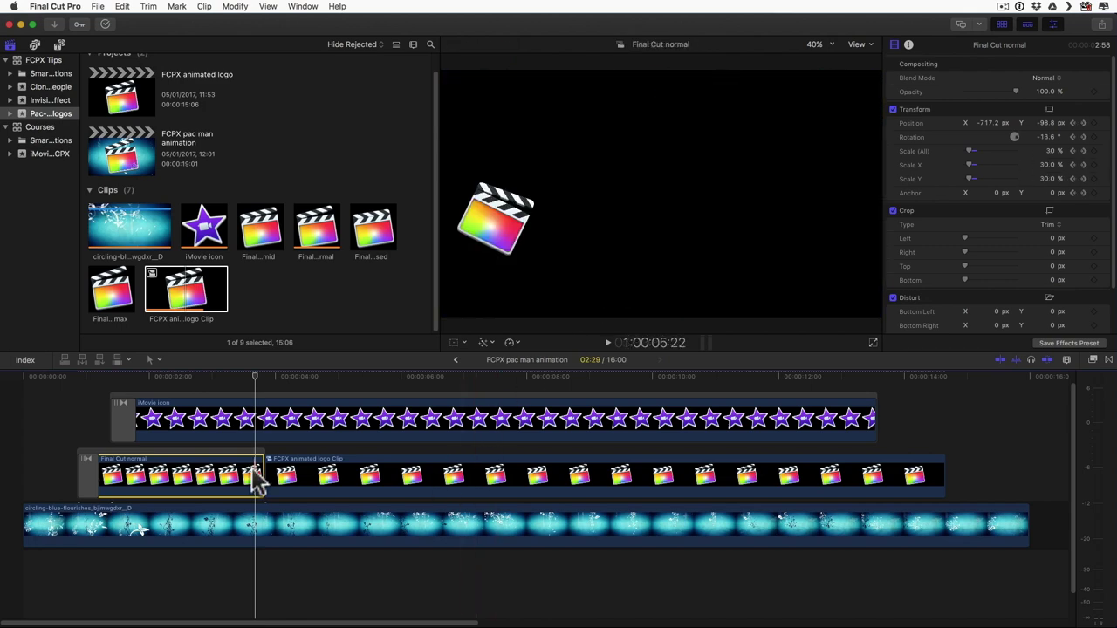
pyautogui.press('alt+super+s')
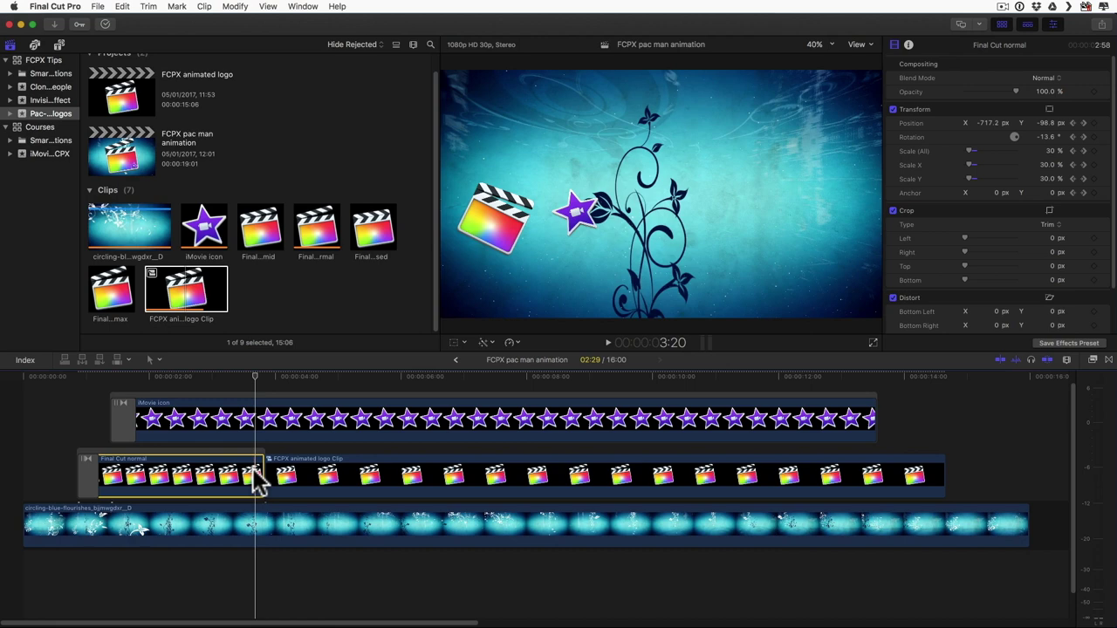
pyautogui.press('alt+super+s')
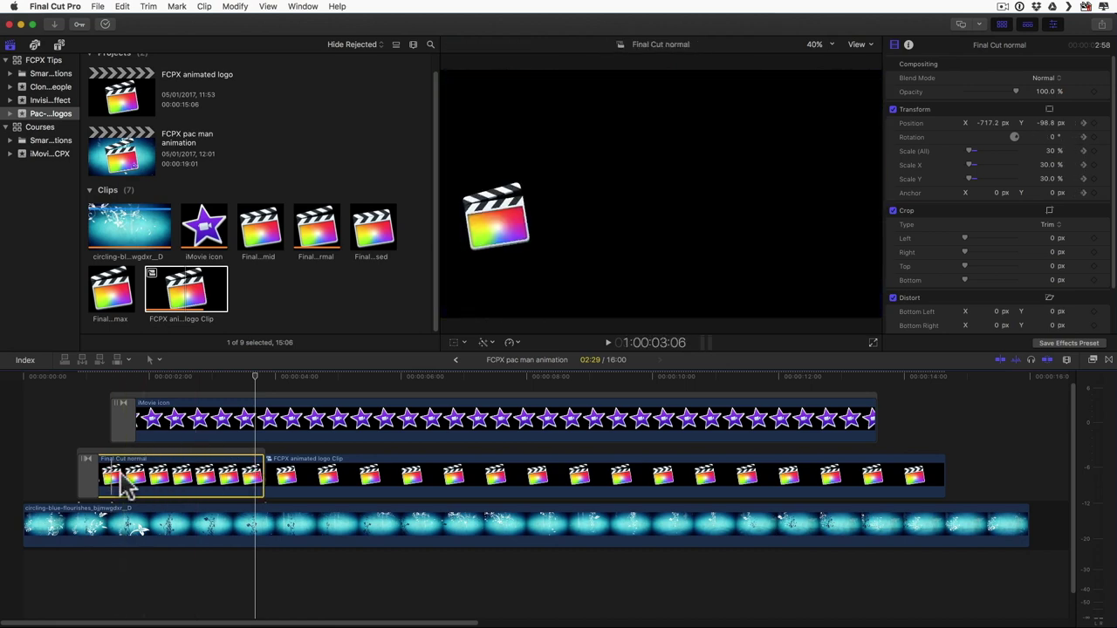
pyautogui.press('alt+super+s')
pyautogui.press('alt+super+s')
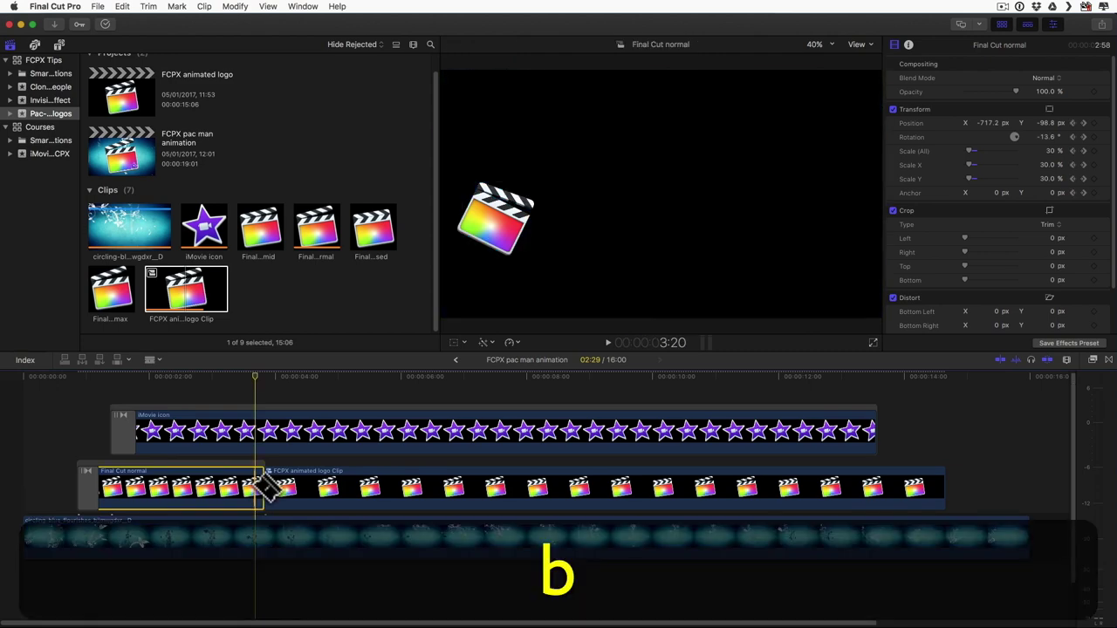
# - Blade the clapper clip at the playhead, copy it, and paste its transform attributes onto the animated logo clip
pyautogui.click(259, 489)
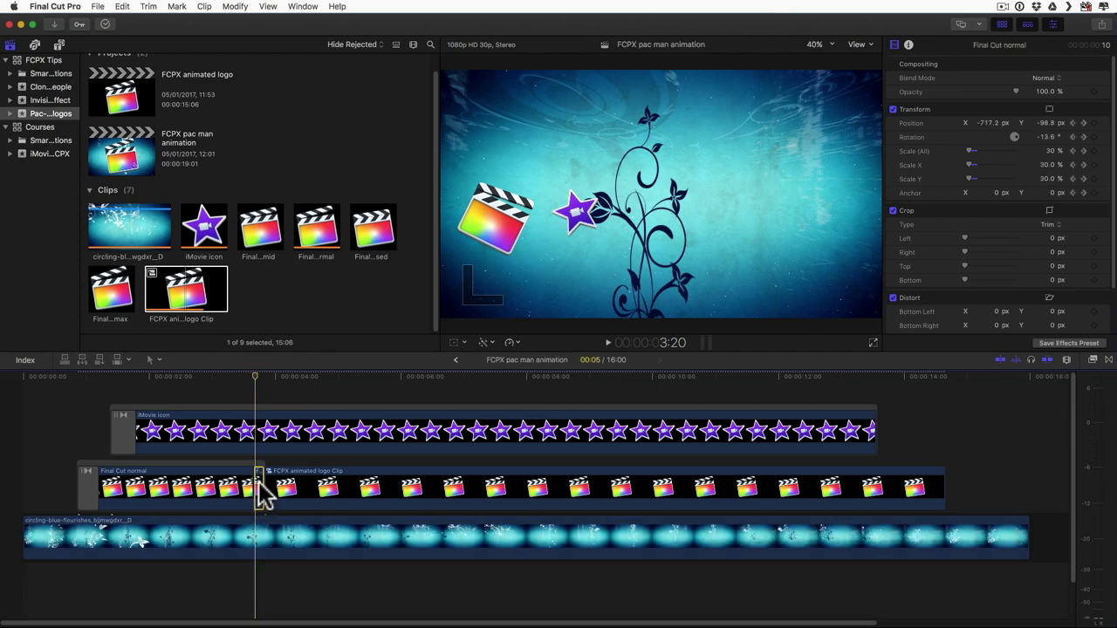
pyautogui.press('super+c')
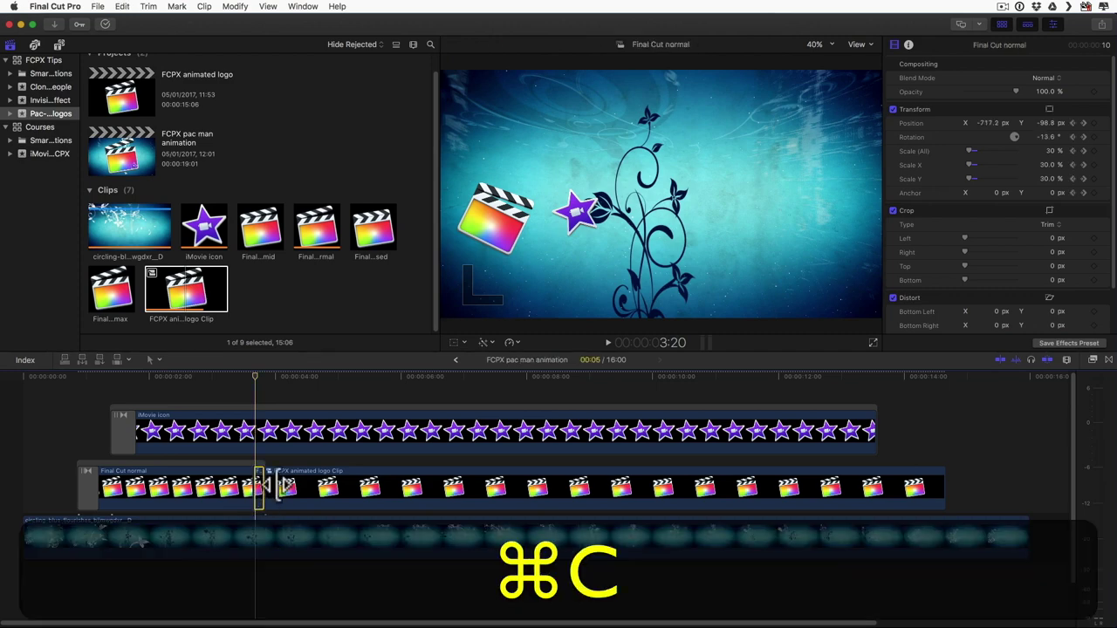
pyautogui.click(308, 494)
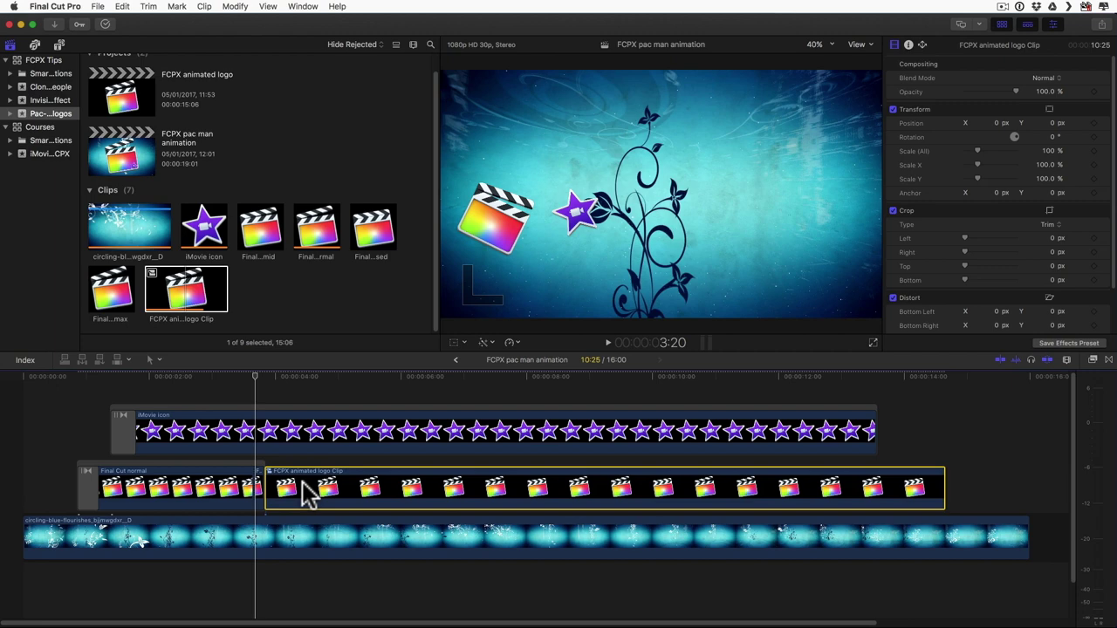
pyautogui.press('shift+super+v')
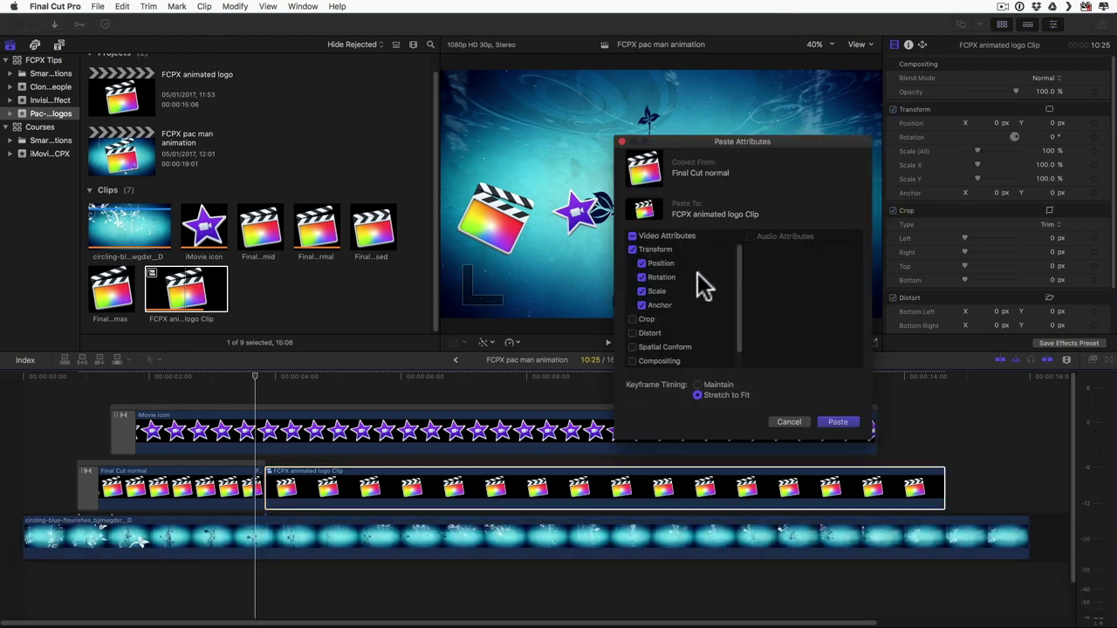
pyautogui.click(836, 422)
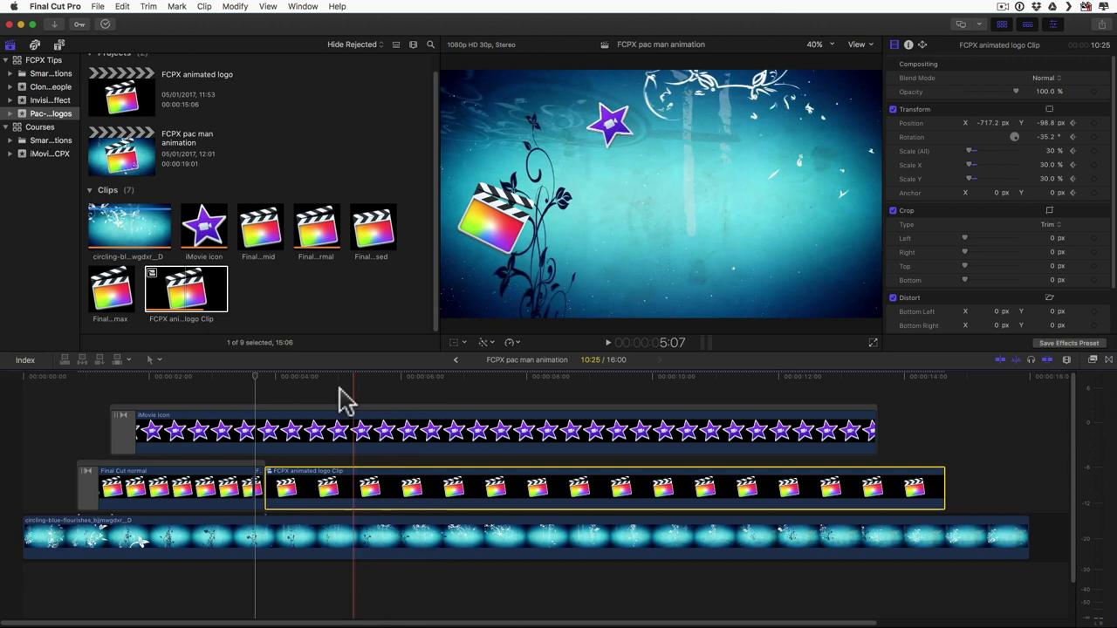
# - From 3:25, show Transform controls, play the star's path to 4:14, and select the animated logo clip
pyautogui.click(265, 404)
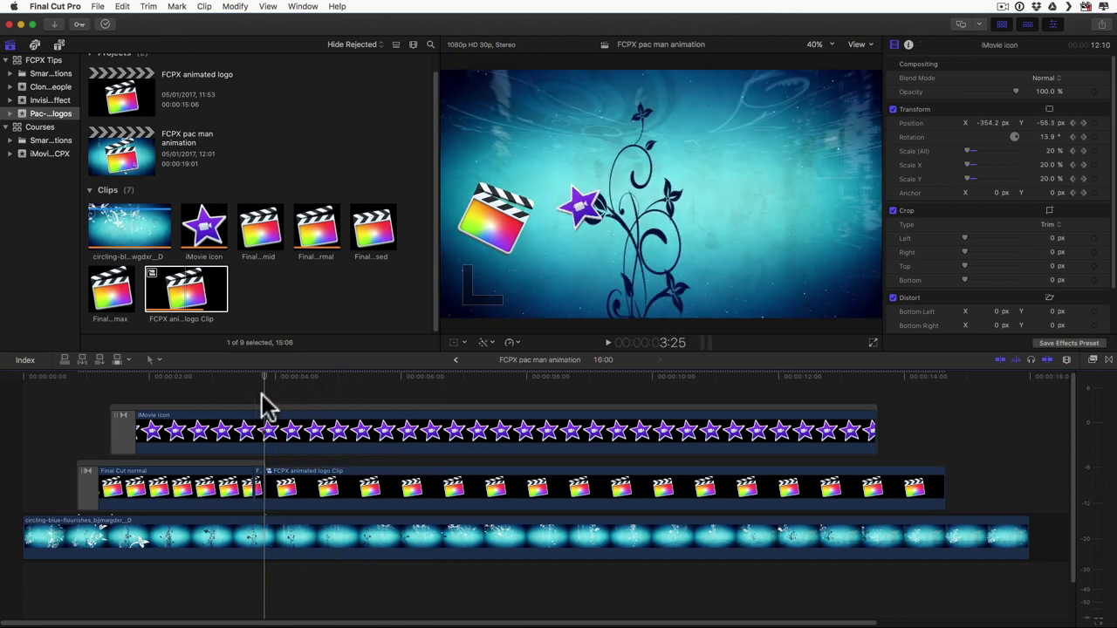
pyautogui.hotkey('shift', 't')
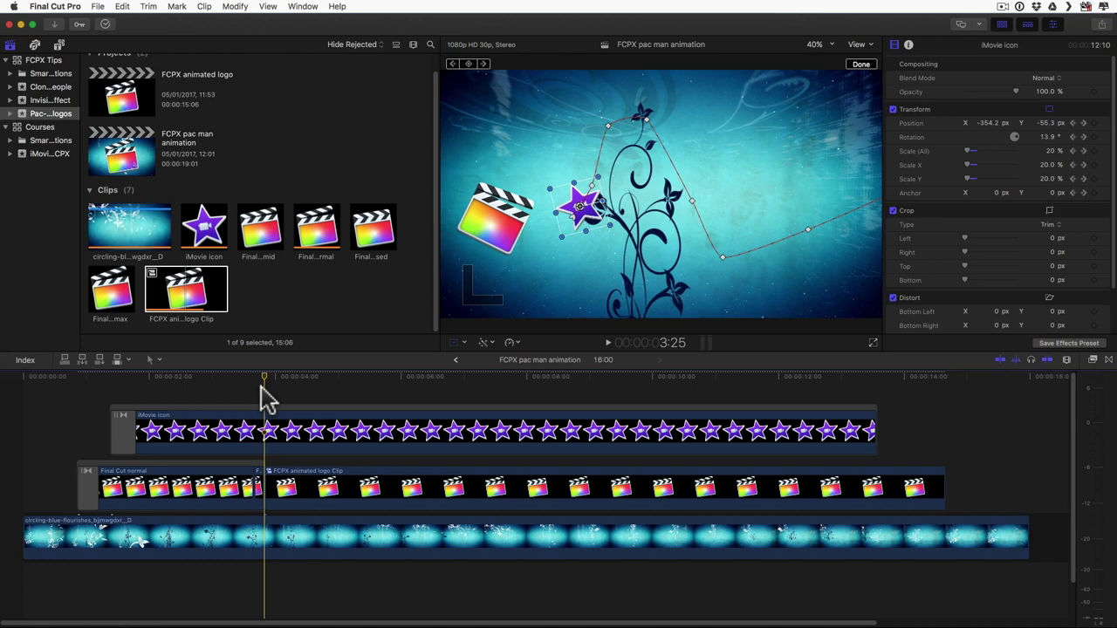
pyautogui.press('space')
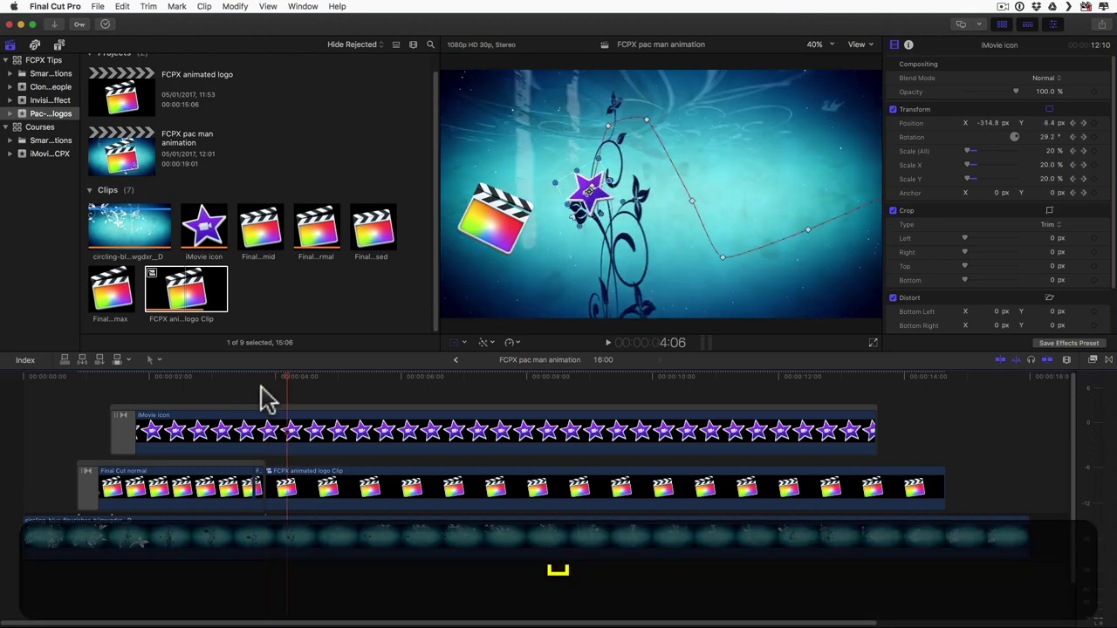
pyautogui.press('space')
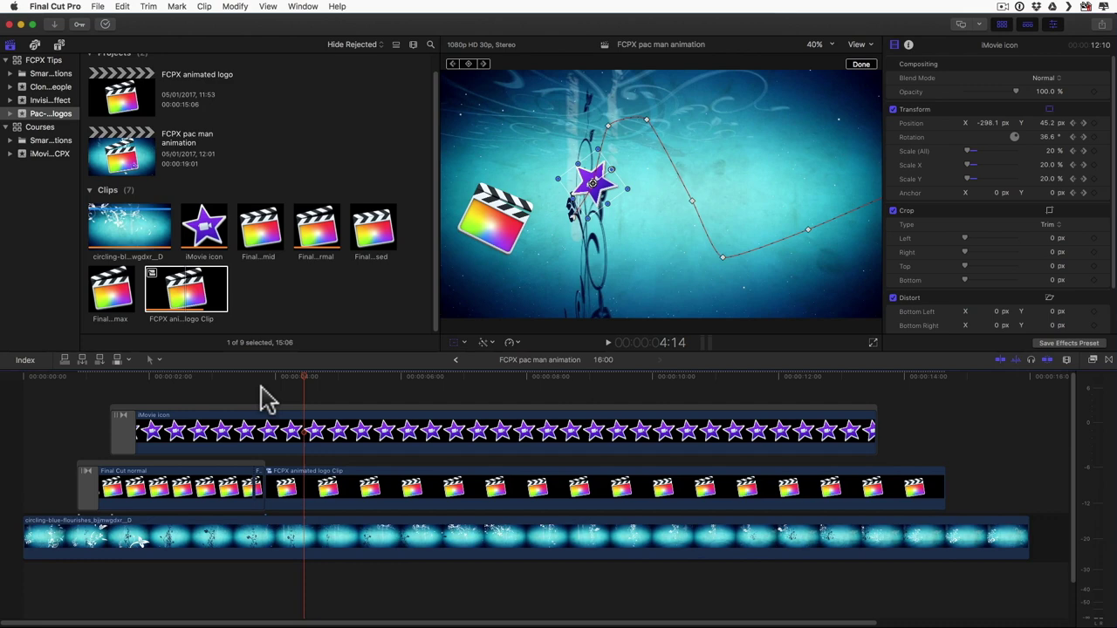
pyautogui.click(305, 498)
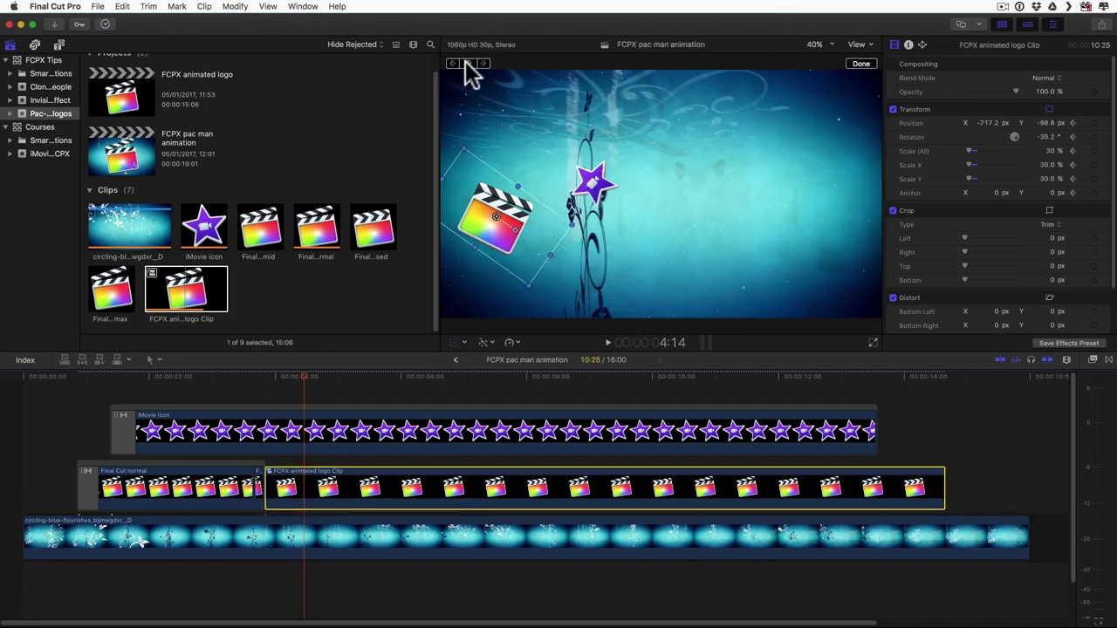
# - At the first chase point, move the logo toward the star and rotate it to face the star
pyautogui.press('space')
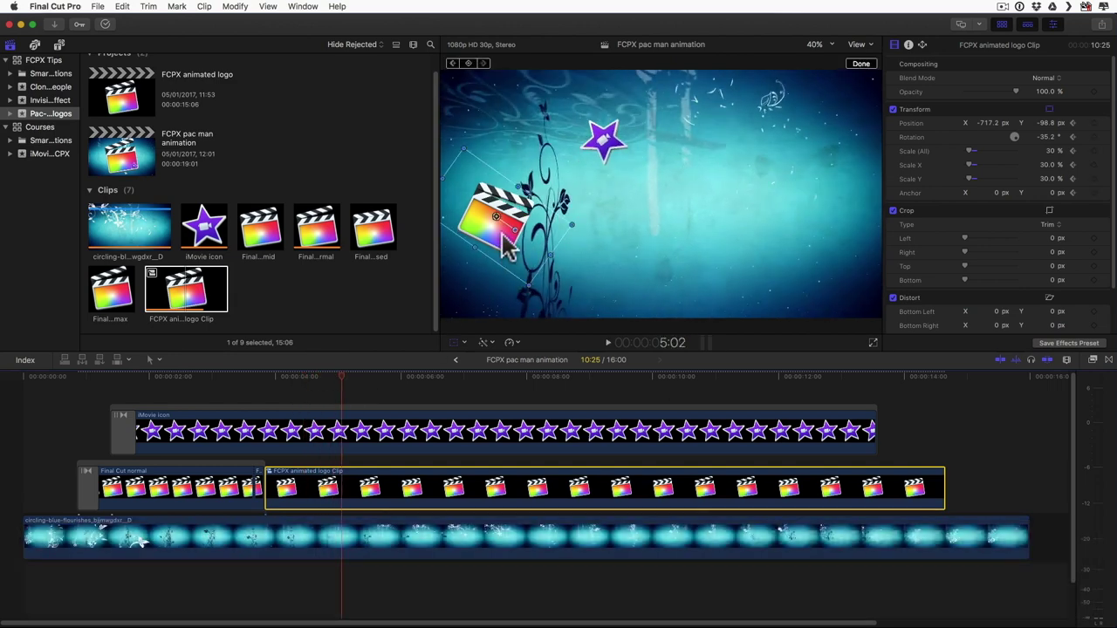
pyautogui.moveTo(506, 238); pyautogui.dragTo(605, 175)
pyautogui.click(572, 197)
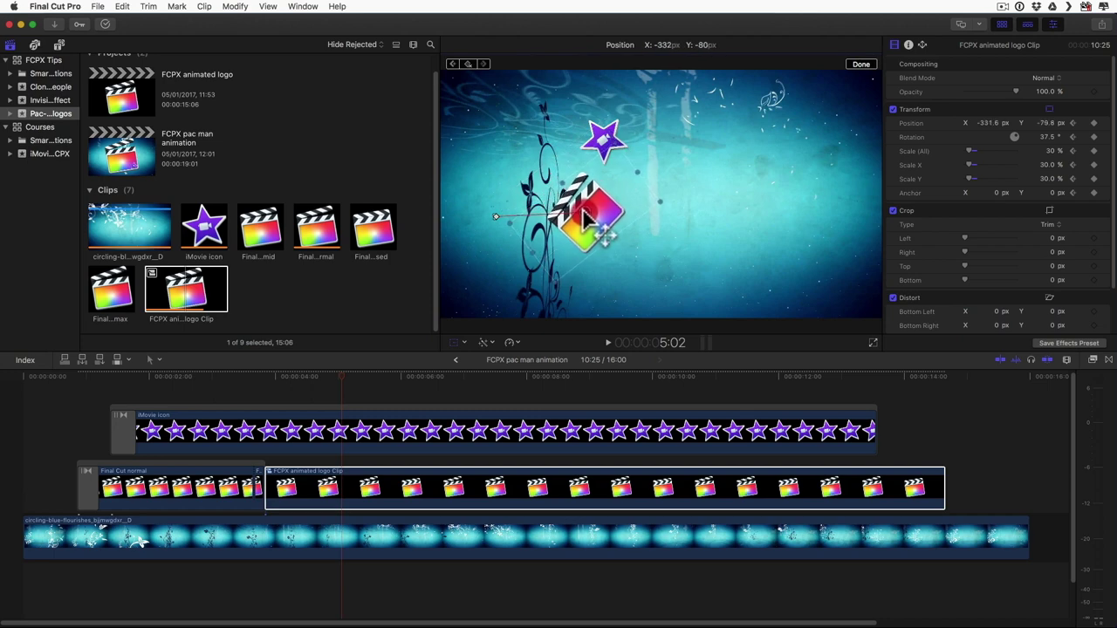
pyautogui.moveTo(587, 220); pyautogui.dragTo(609, 200)
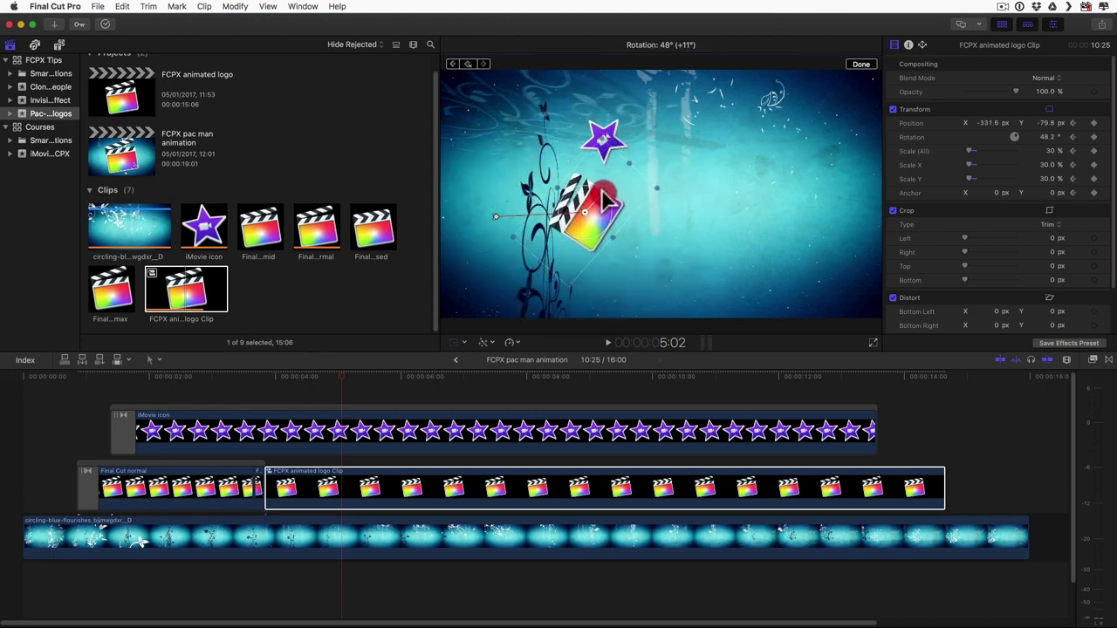
# - Keyframe the logo moving up behind the star at 6:00 and 7:08, adjusting its rotation
pyautogui.press('space')
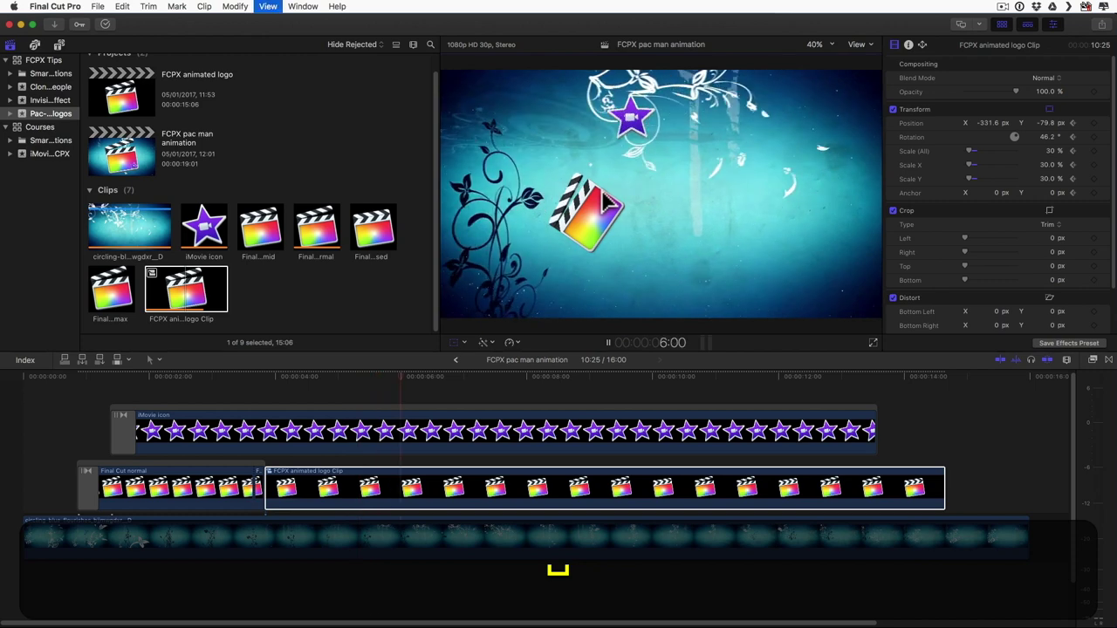
pyautogui.moveTo(584, 203); pyautogui.dragTo(599, 137)
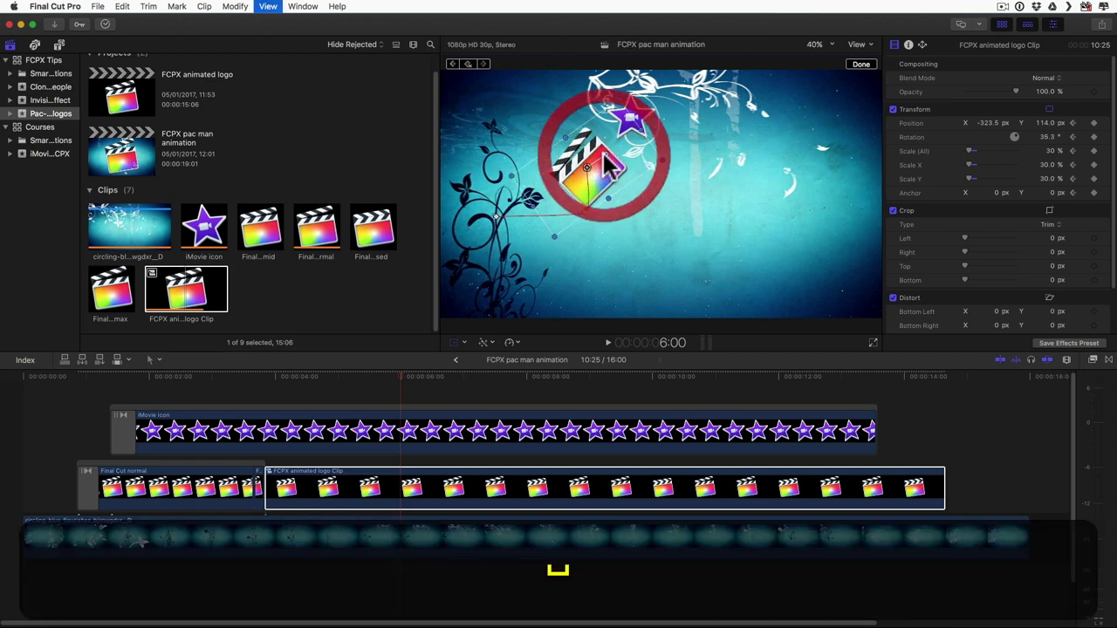
pyautogui.press('space')
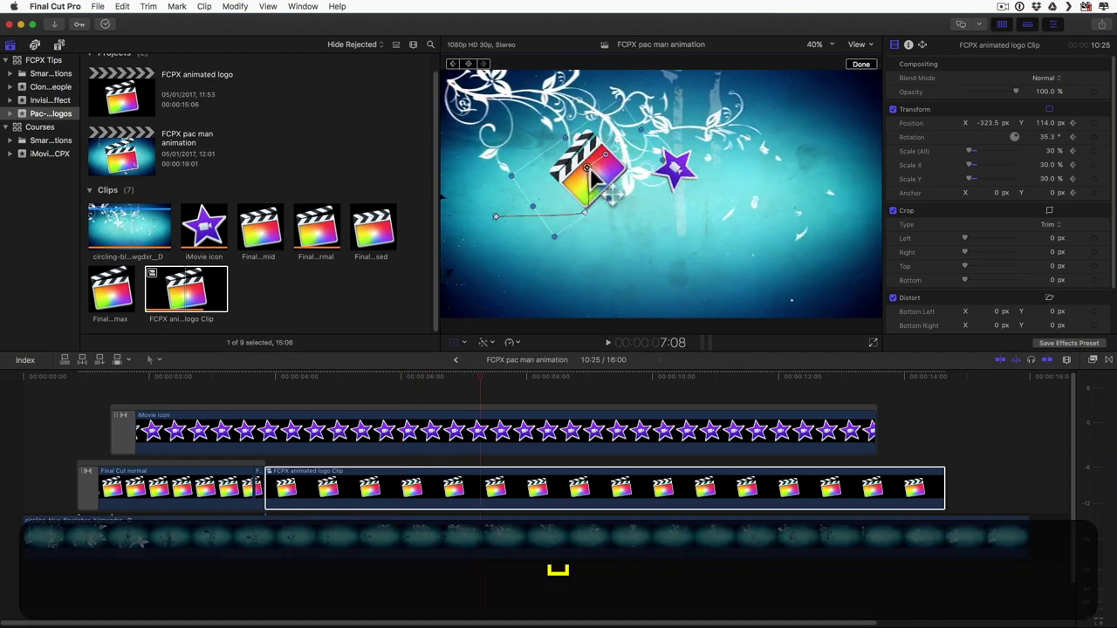
pyautogui.click(590, 174)
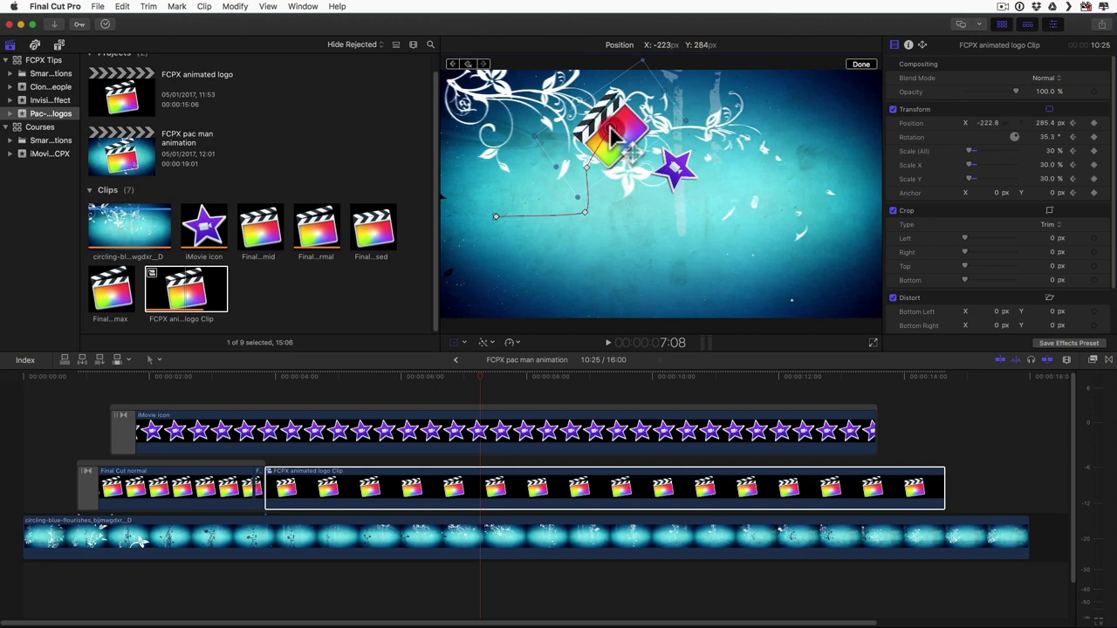
pyautogui.moveTo(611, 135); pyautogui.dragTo(635, 145)
pyautogui.click(634, 128)
# - Keyframe the logo right after the star at 8:15, then down and rotated toward it at 9:26
pyautogui.press('space')
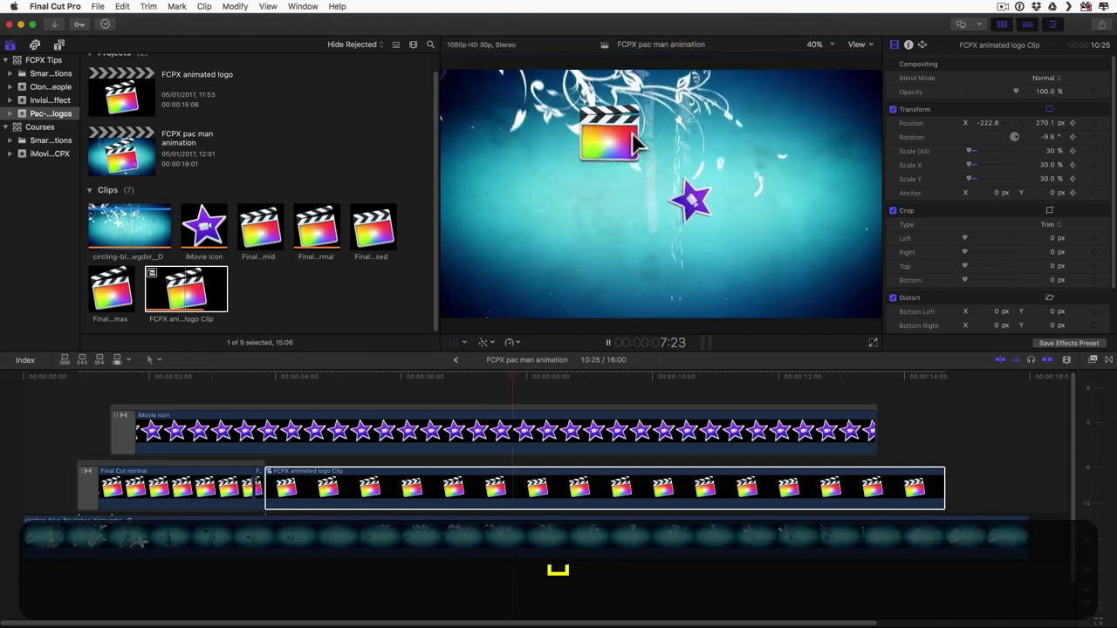
pyautogui.press('space')
pyautogui.moveTo(611, 131); pyautogui.dragTo(672, 200)
pyautogui.press('space')
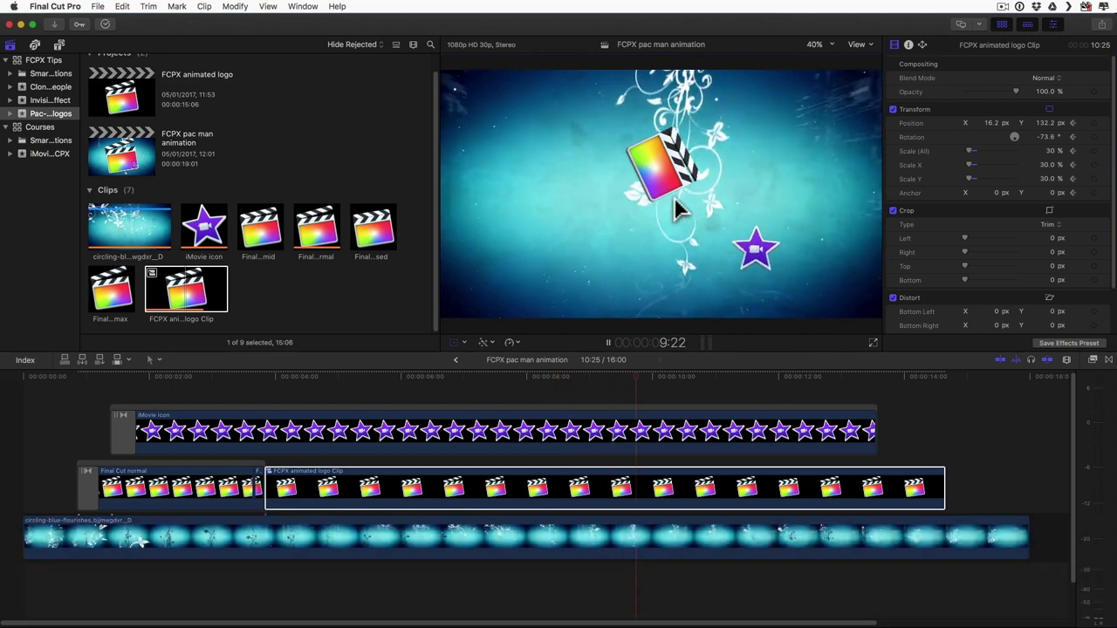
pyautogui.press('space')
pyautogui.click(666, 173)
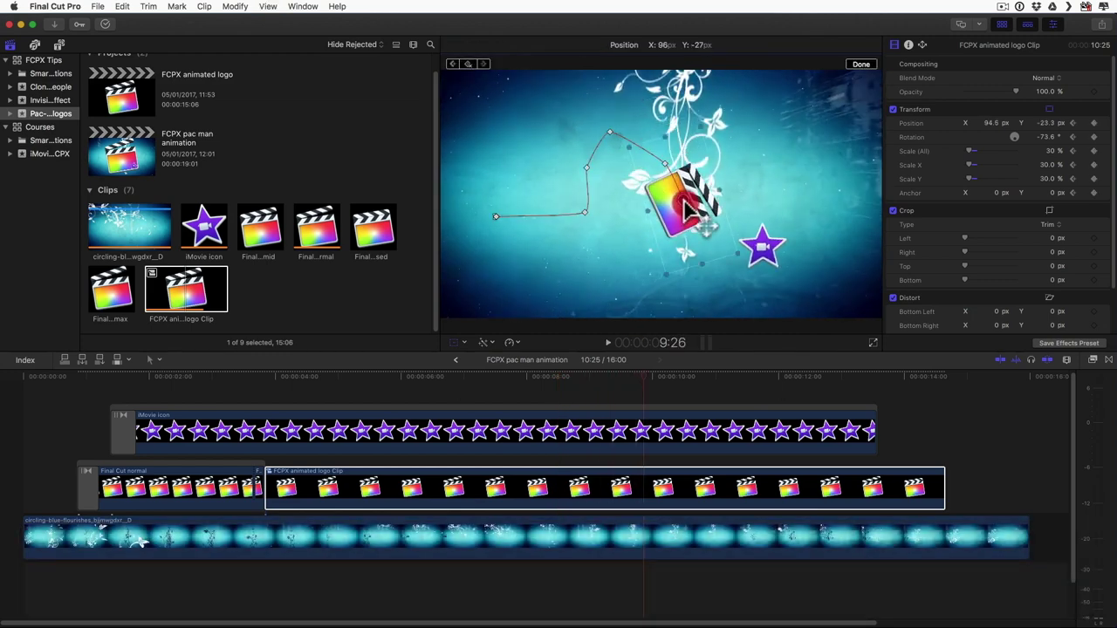
pyautogui.click(703, 240)
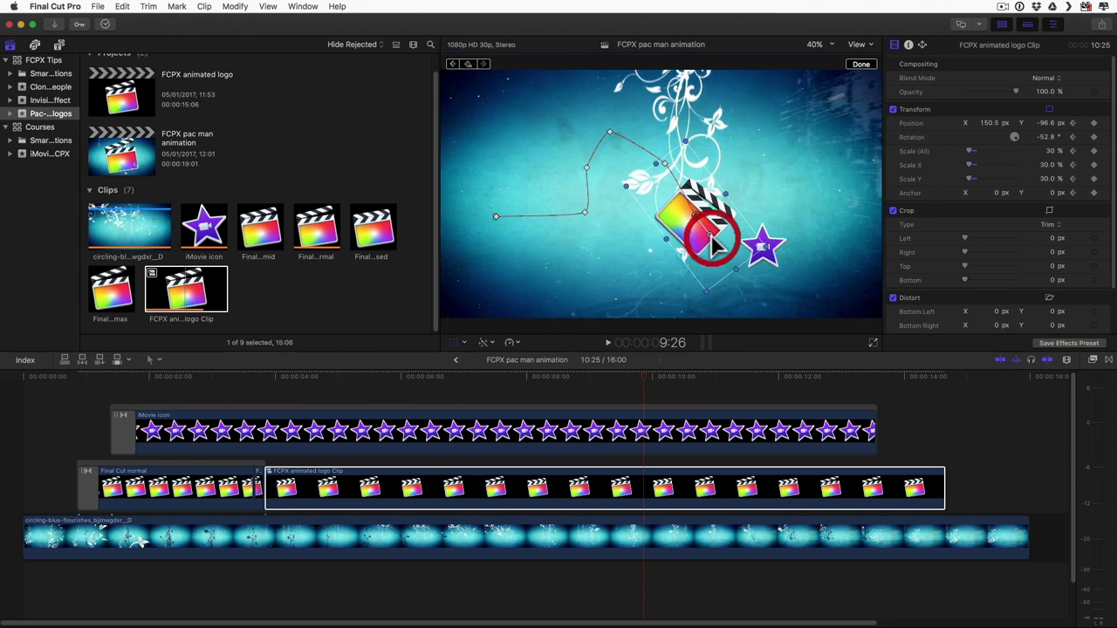
# - Keyframe the logo down-right at 11:00 and nudged right at 12:05, ending at 13:09
pyautogui.press('space')
pyautogui.click(698, 227)
pyautogui.moveTo(698, 227); pyautogui.dragTo(791, 254)
pyautogui.press('space')
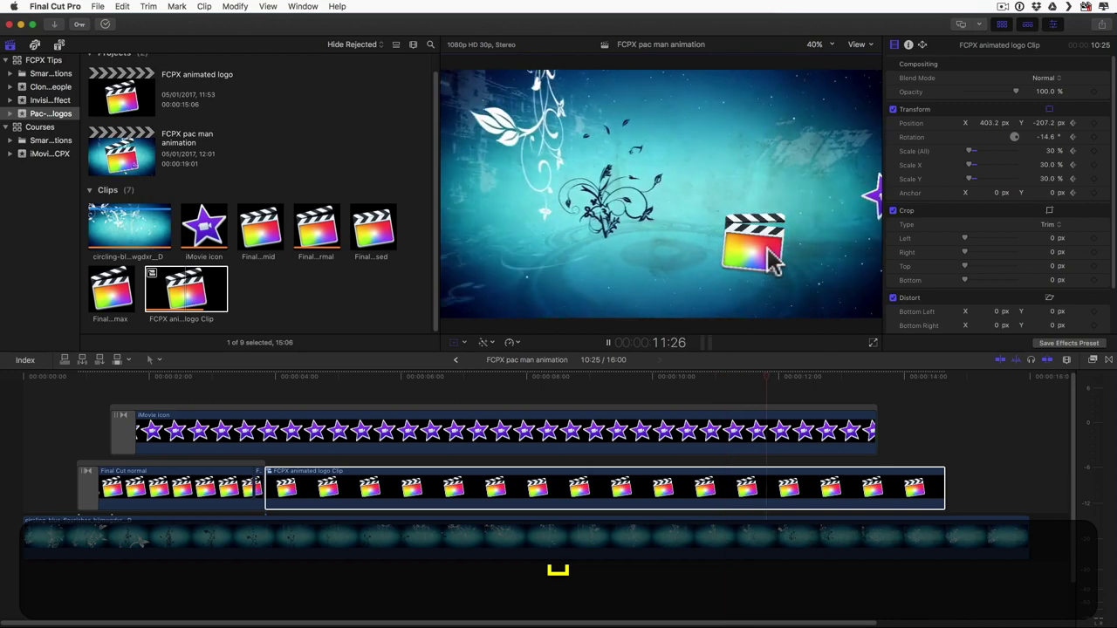
pyautogui.press('space')
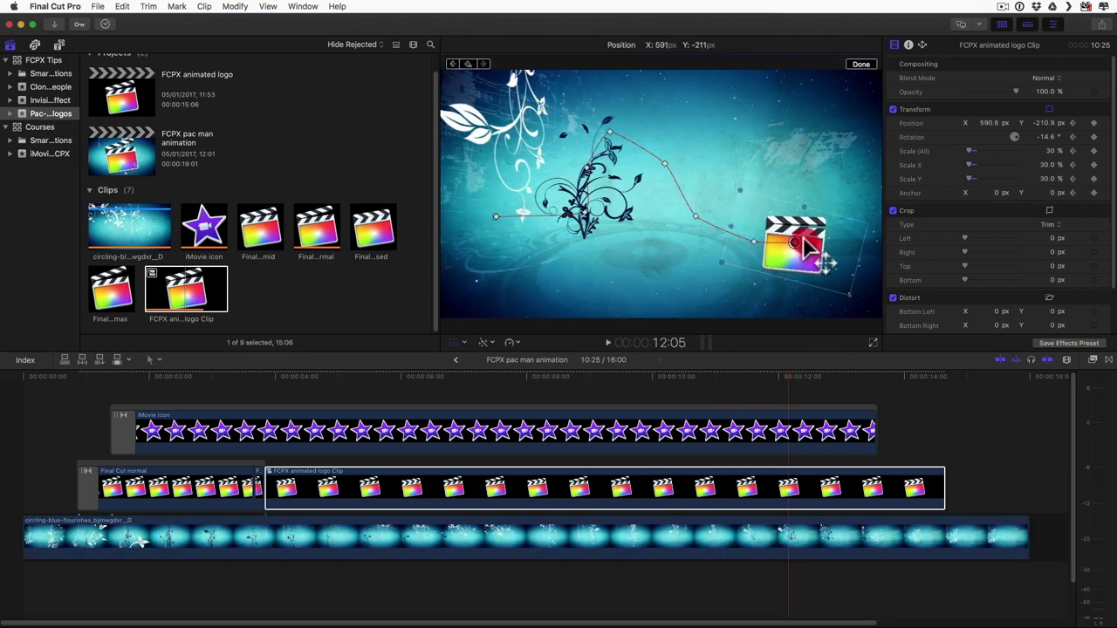
pyautogui.moveTo(845, 234); pyautogui.dragTo(935, 195)
pyautogui.press('space')
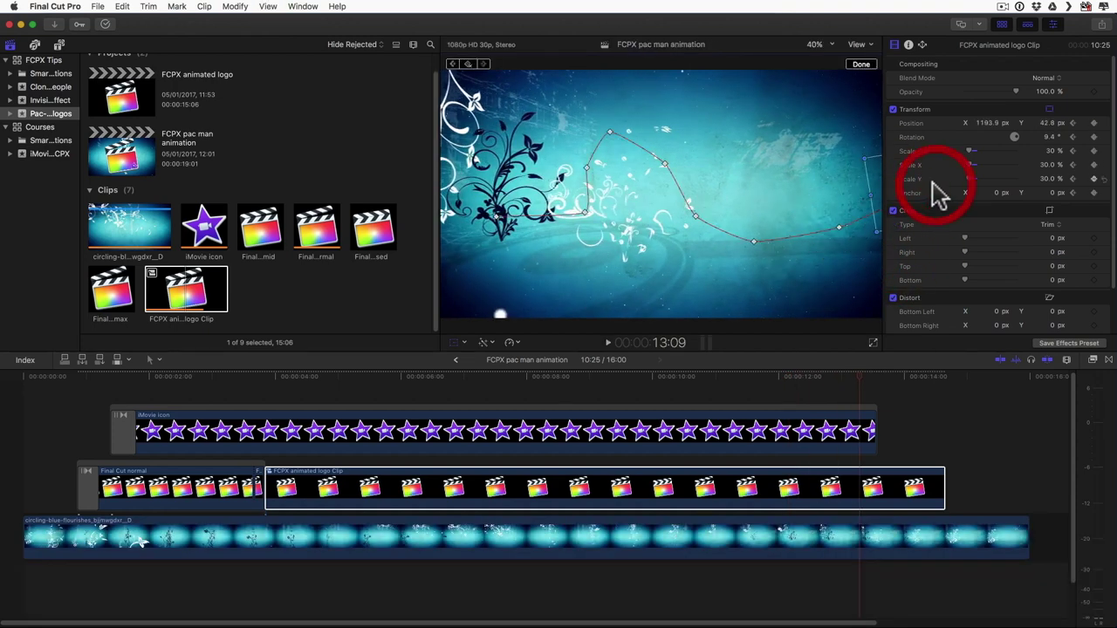
# - Finish the logo's on-screen transform and play the chase animation from the start
pyautogui.click(861, 64)
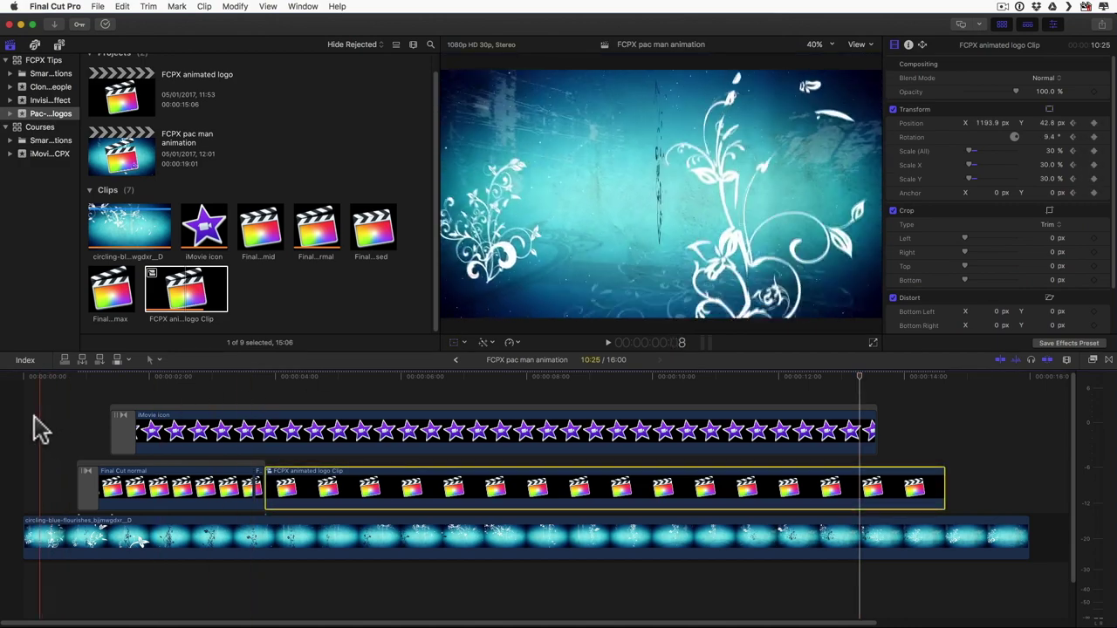
pyautogui.press('space')
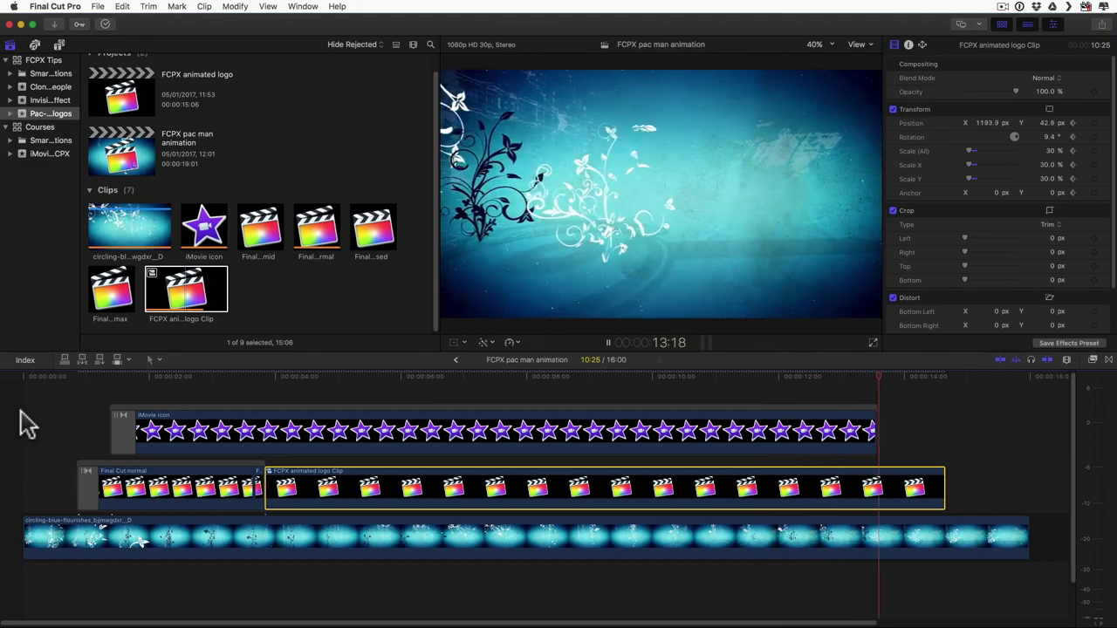
# - Stop playback of the finished chase at 14:01
pyautogui.press('space')
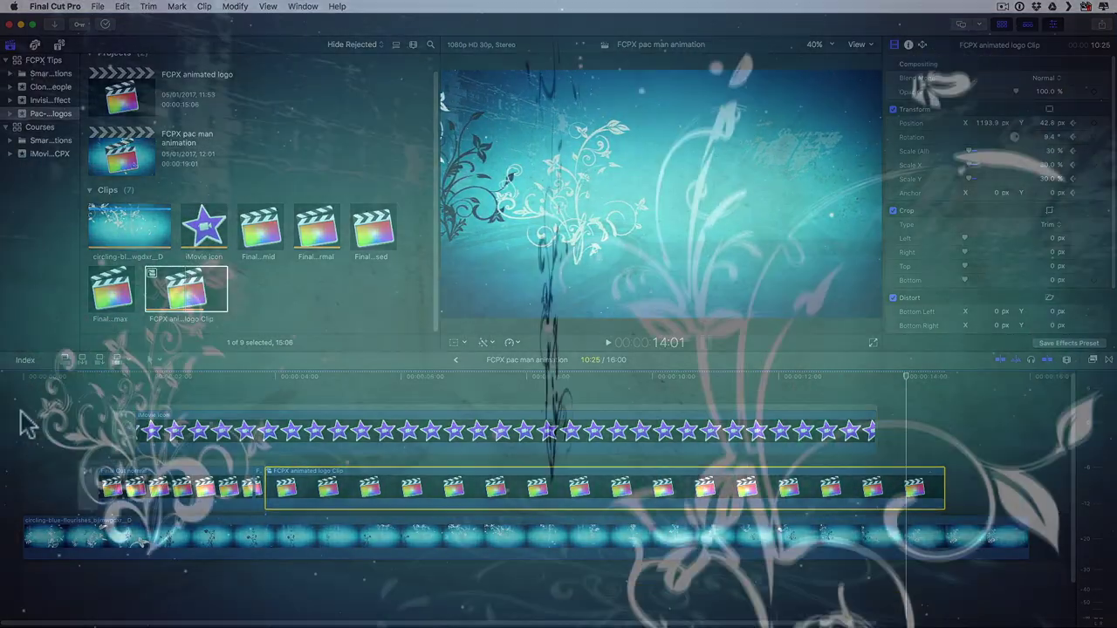